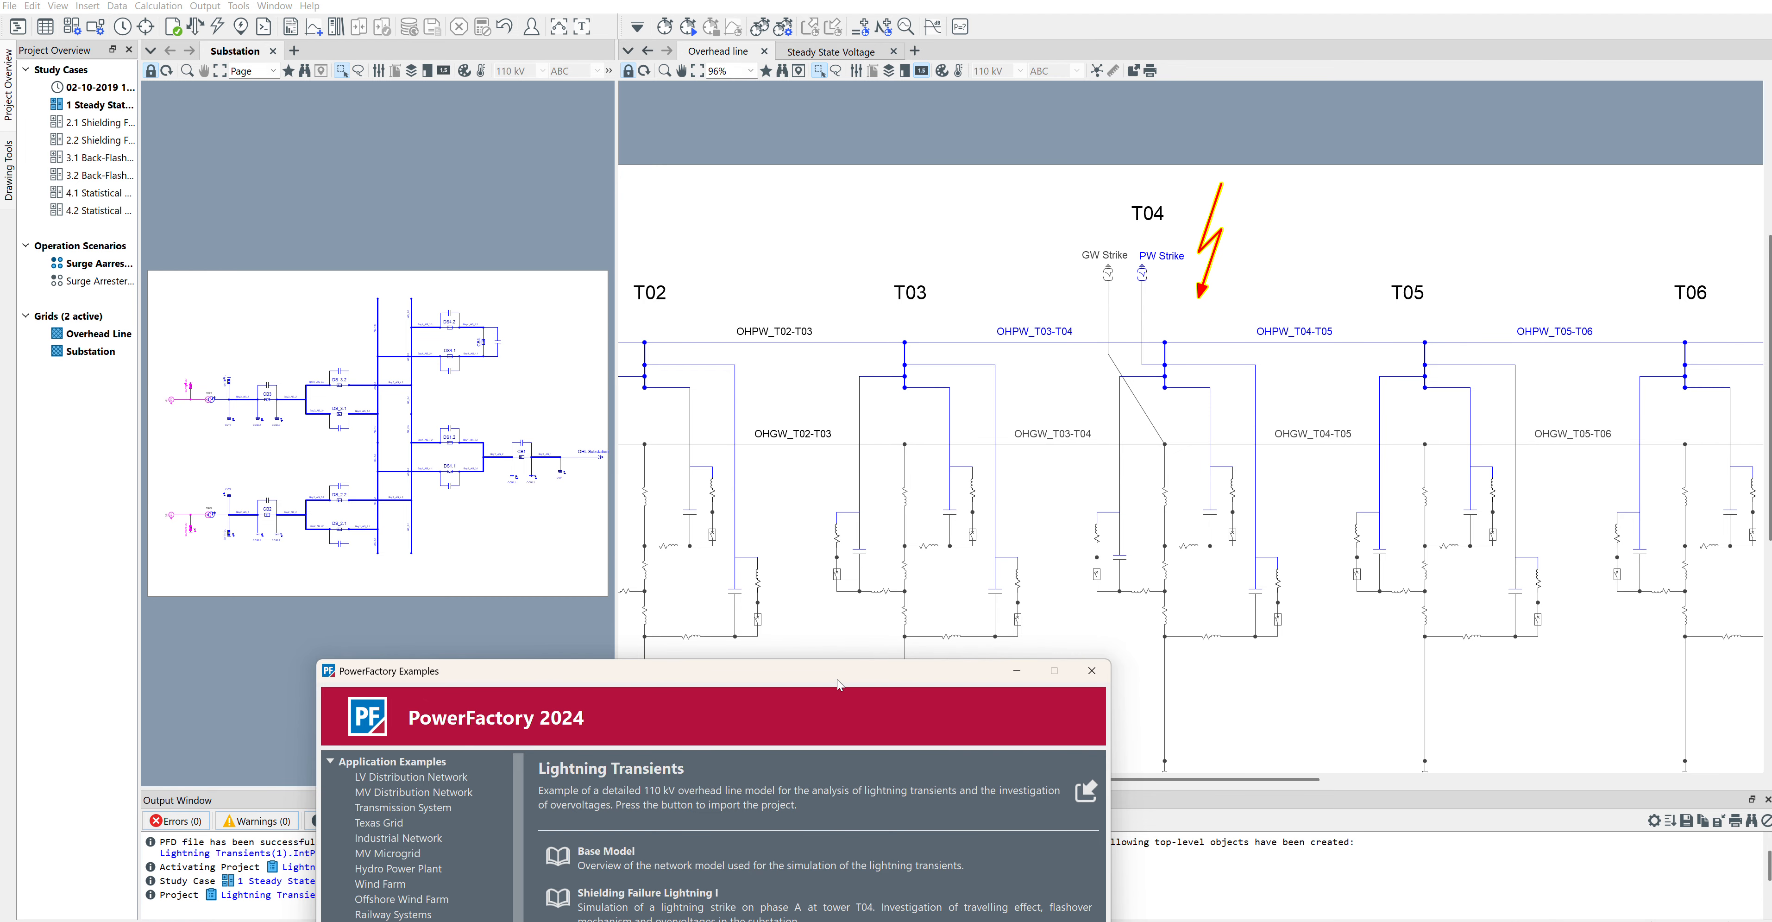
Step: Import the 39 Bus System example from the literature examples and close the examples window
{"action": "left_click_drag", "start_coordinate": [838, 678], "coordinate": [965, 162]}
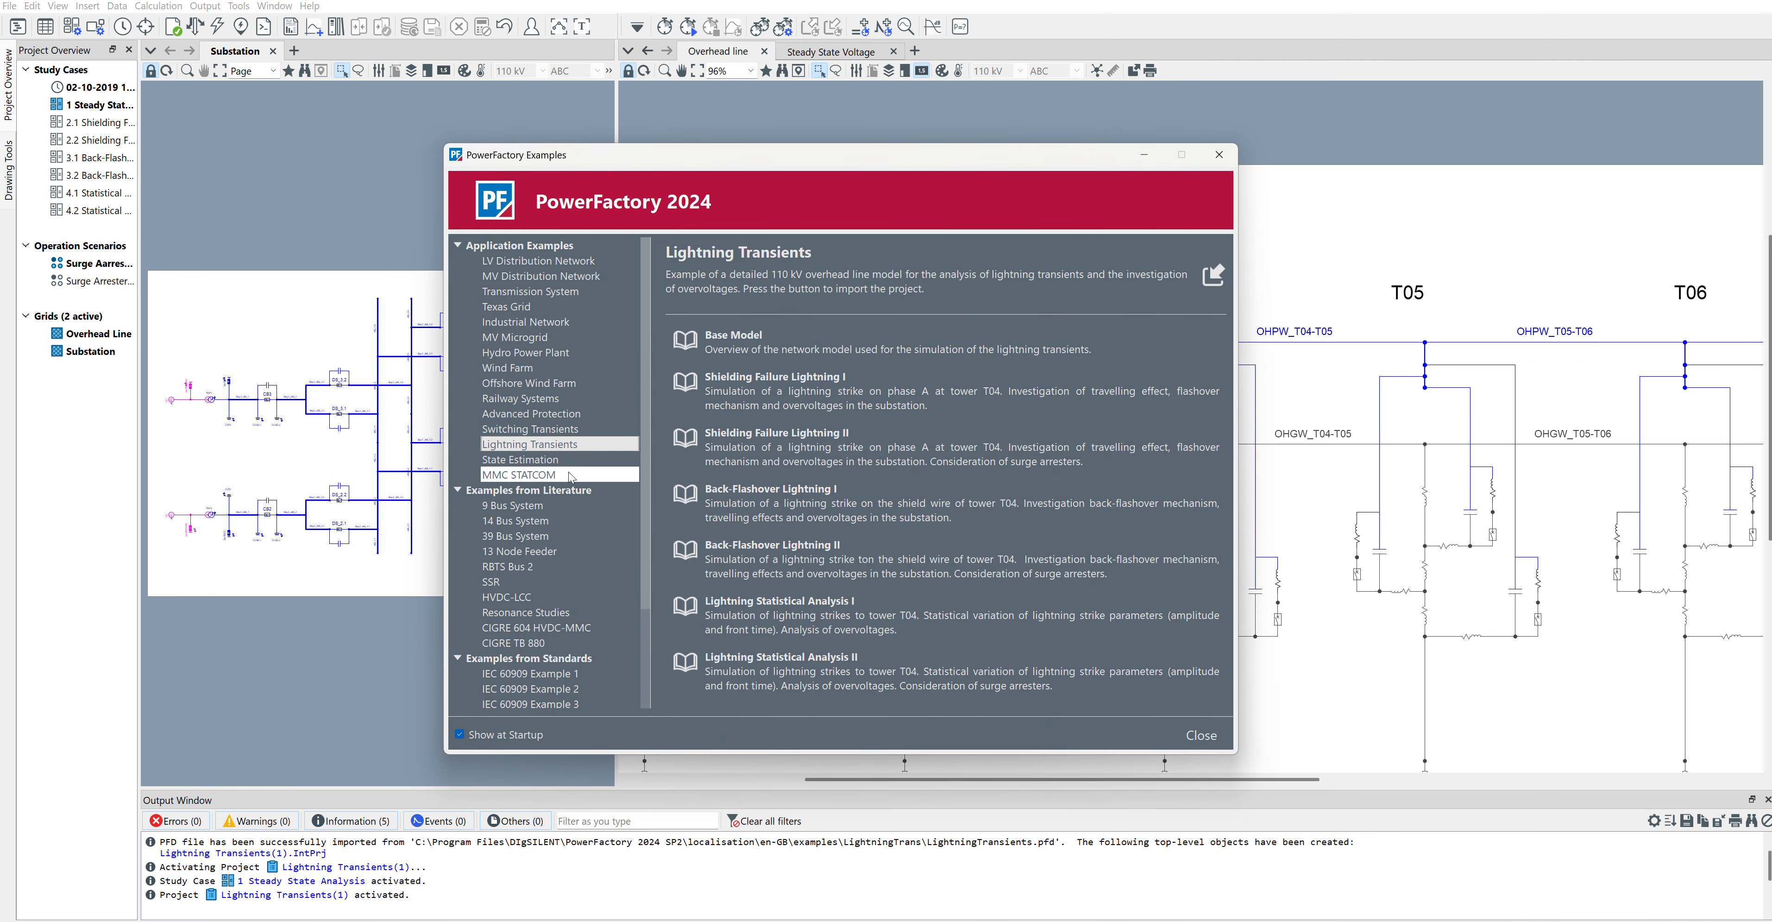
{"action": "left_click", "coordinate": [522, 533]}
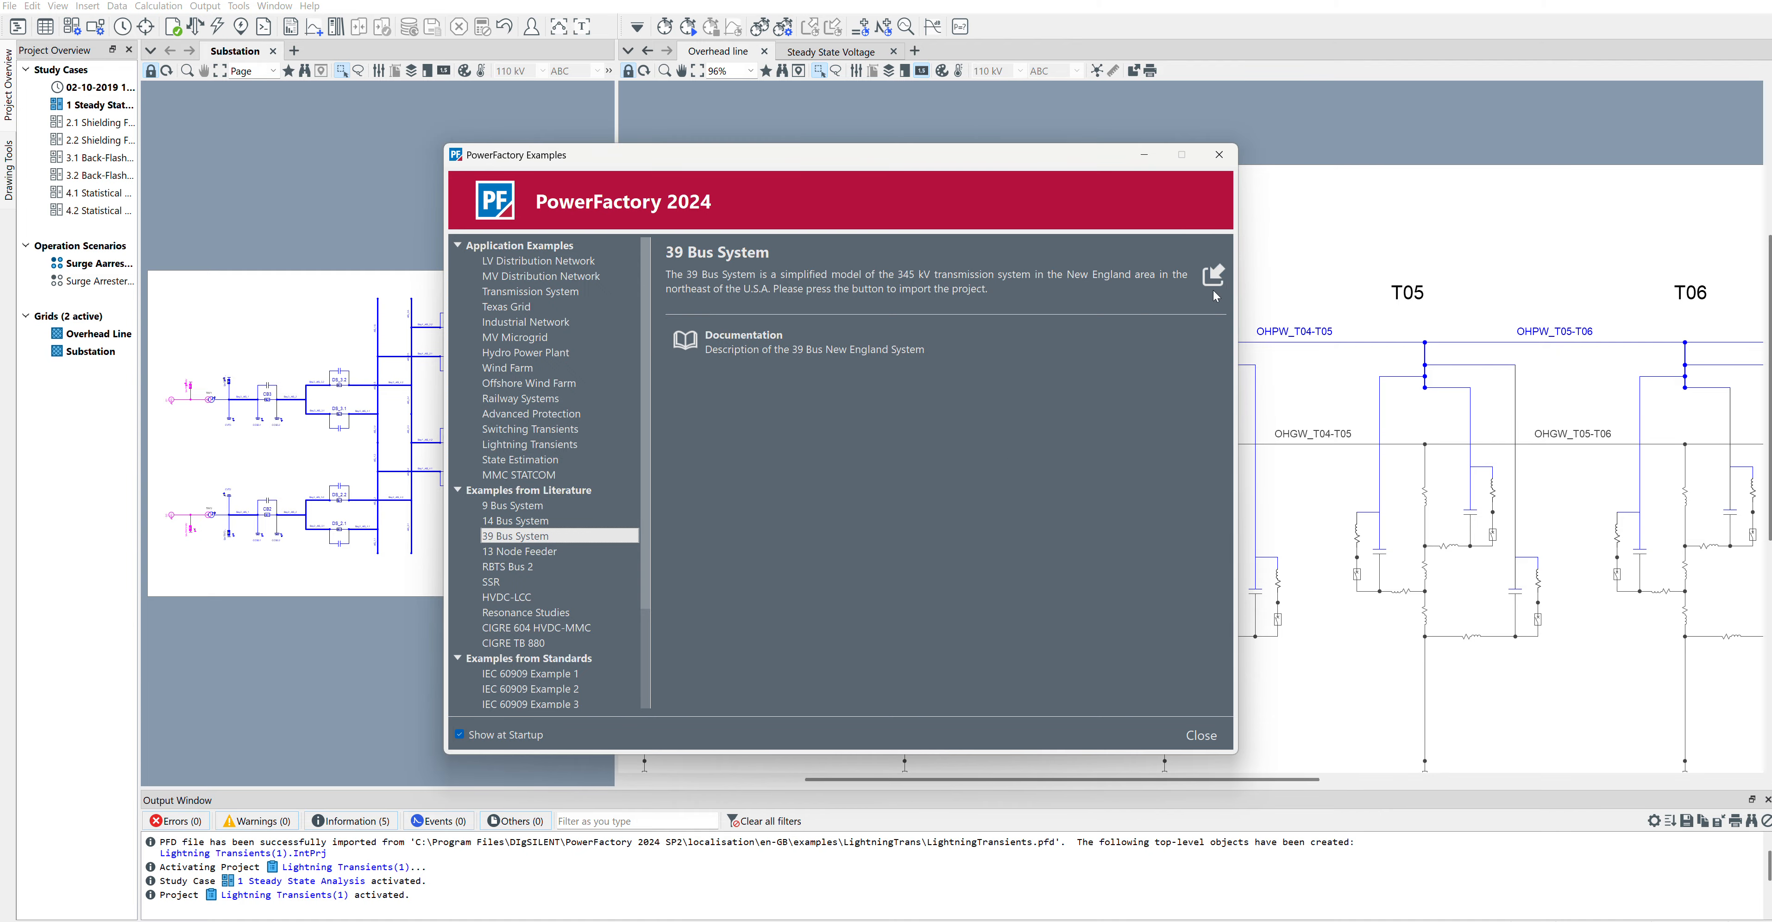
{"action": "left_click", "coordinate": [1214, 288]}
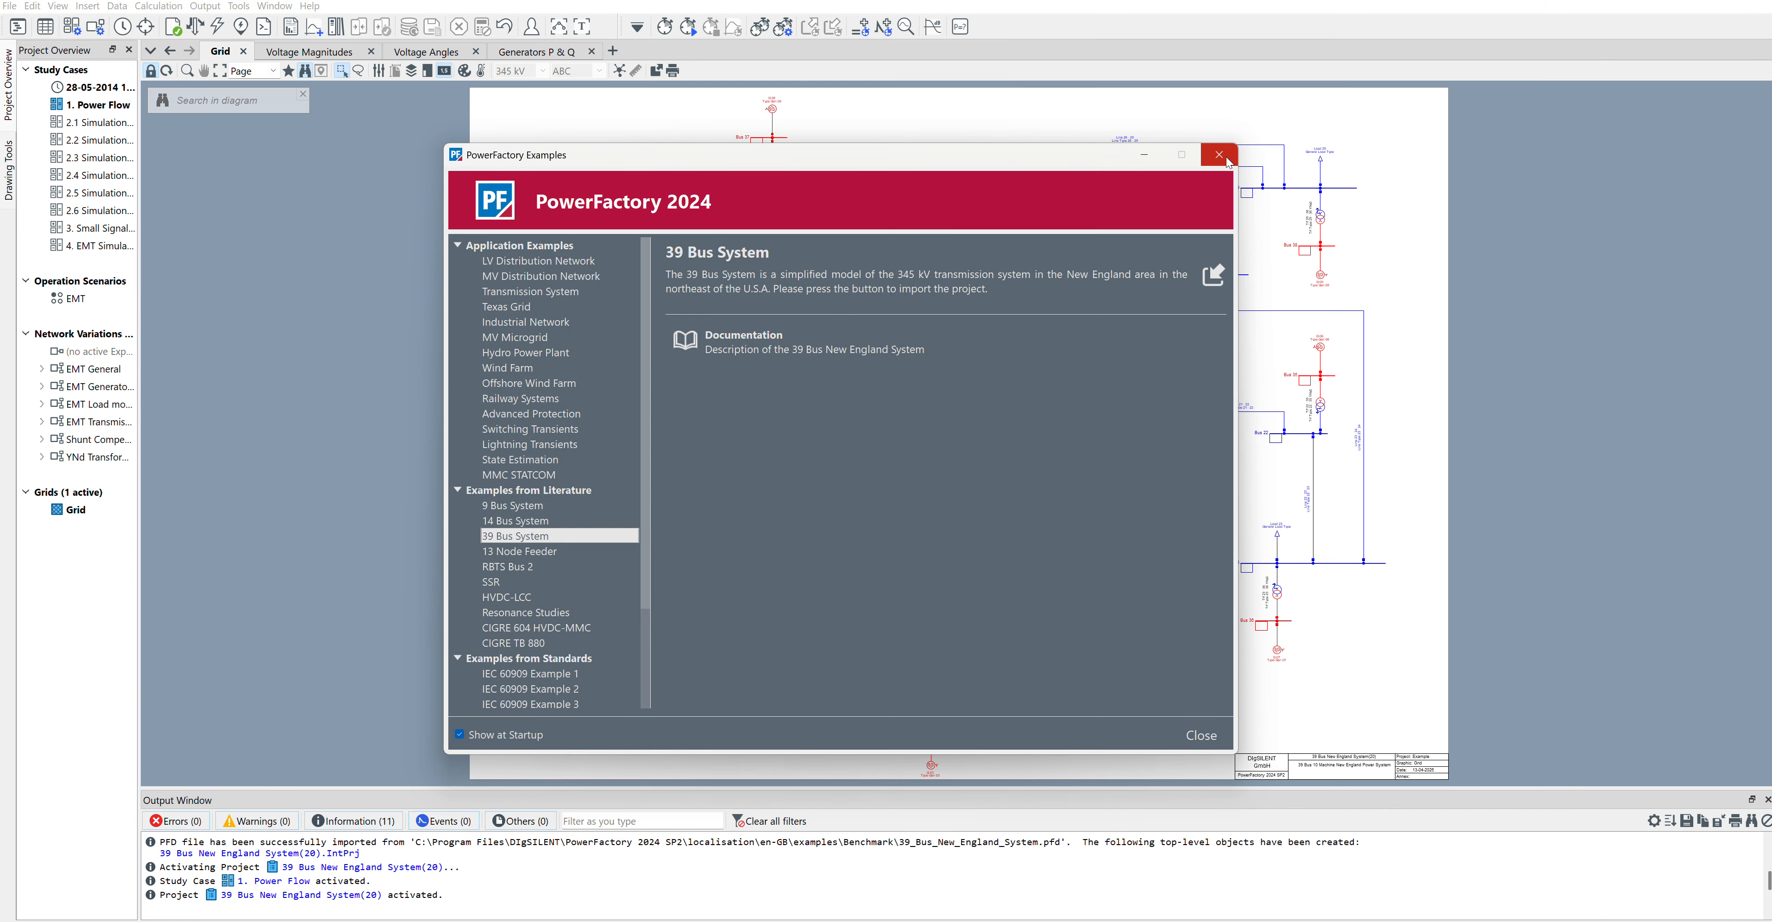
{"action": "left_click", "coordinate": [1227, 162]}
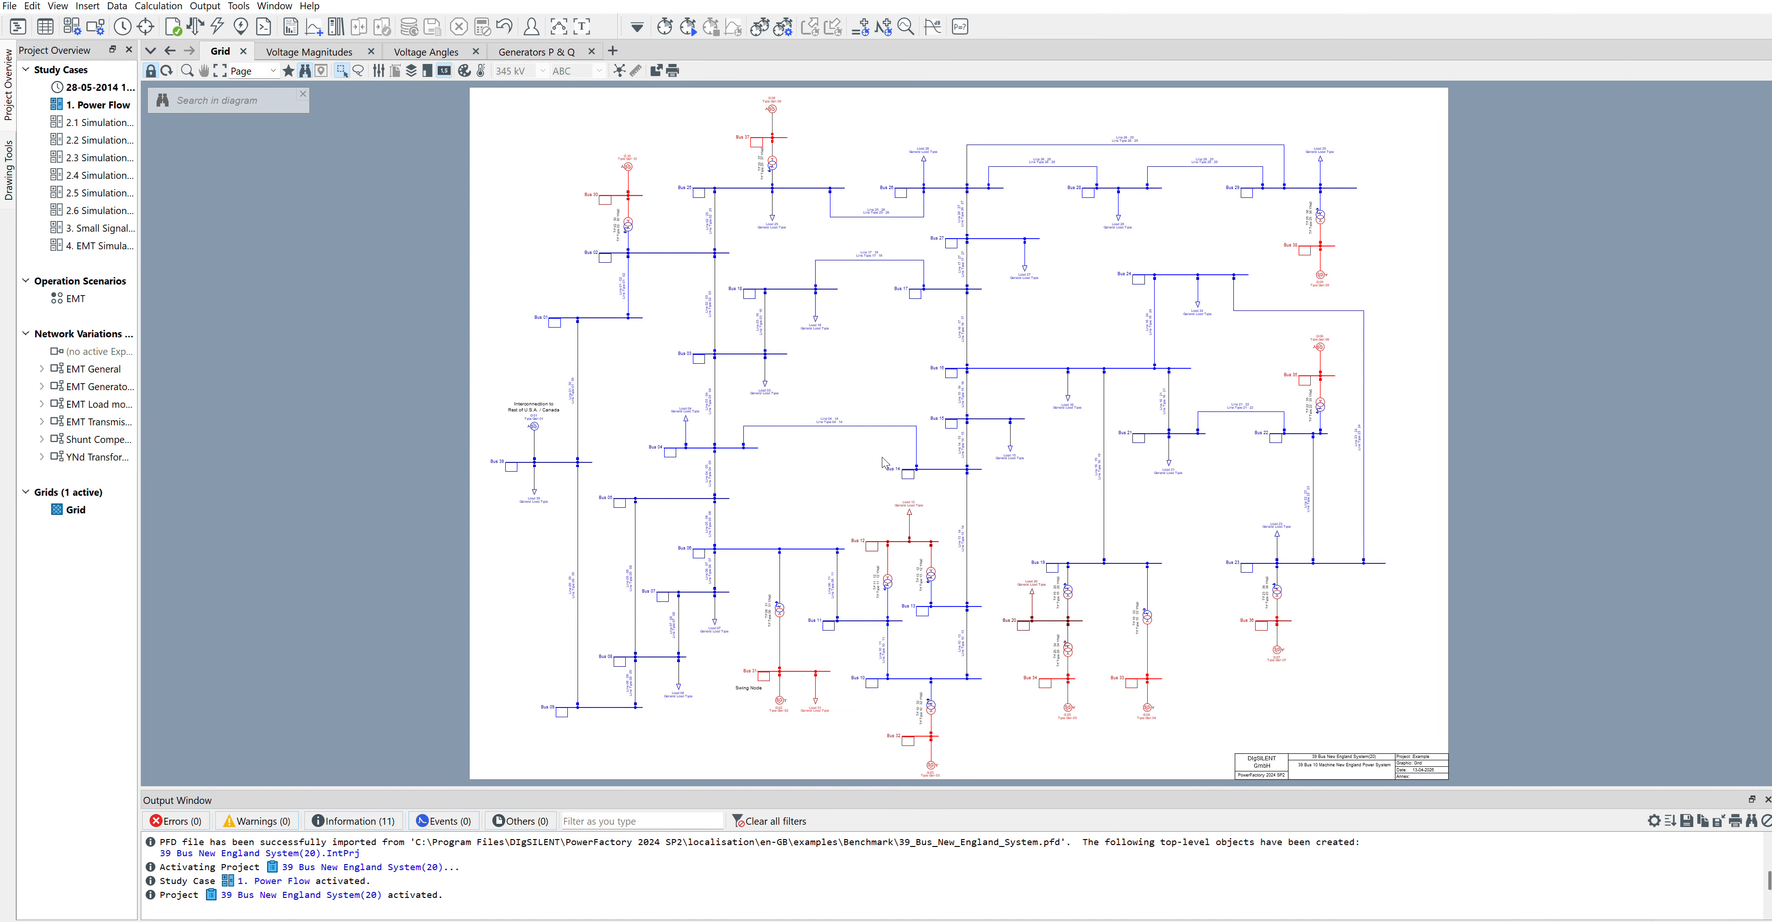
Step: Inspect the basic data of Line 04 - 14 between Bus 04 and Bus 14
{"action": "scroll", "coordinate": [846, 445], "scroll_direction": "up", "scroll_amount": 5}
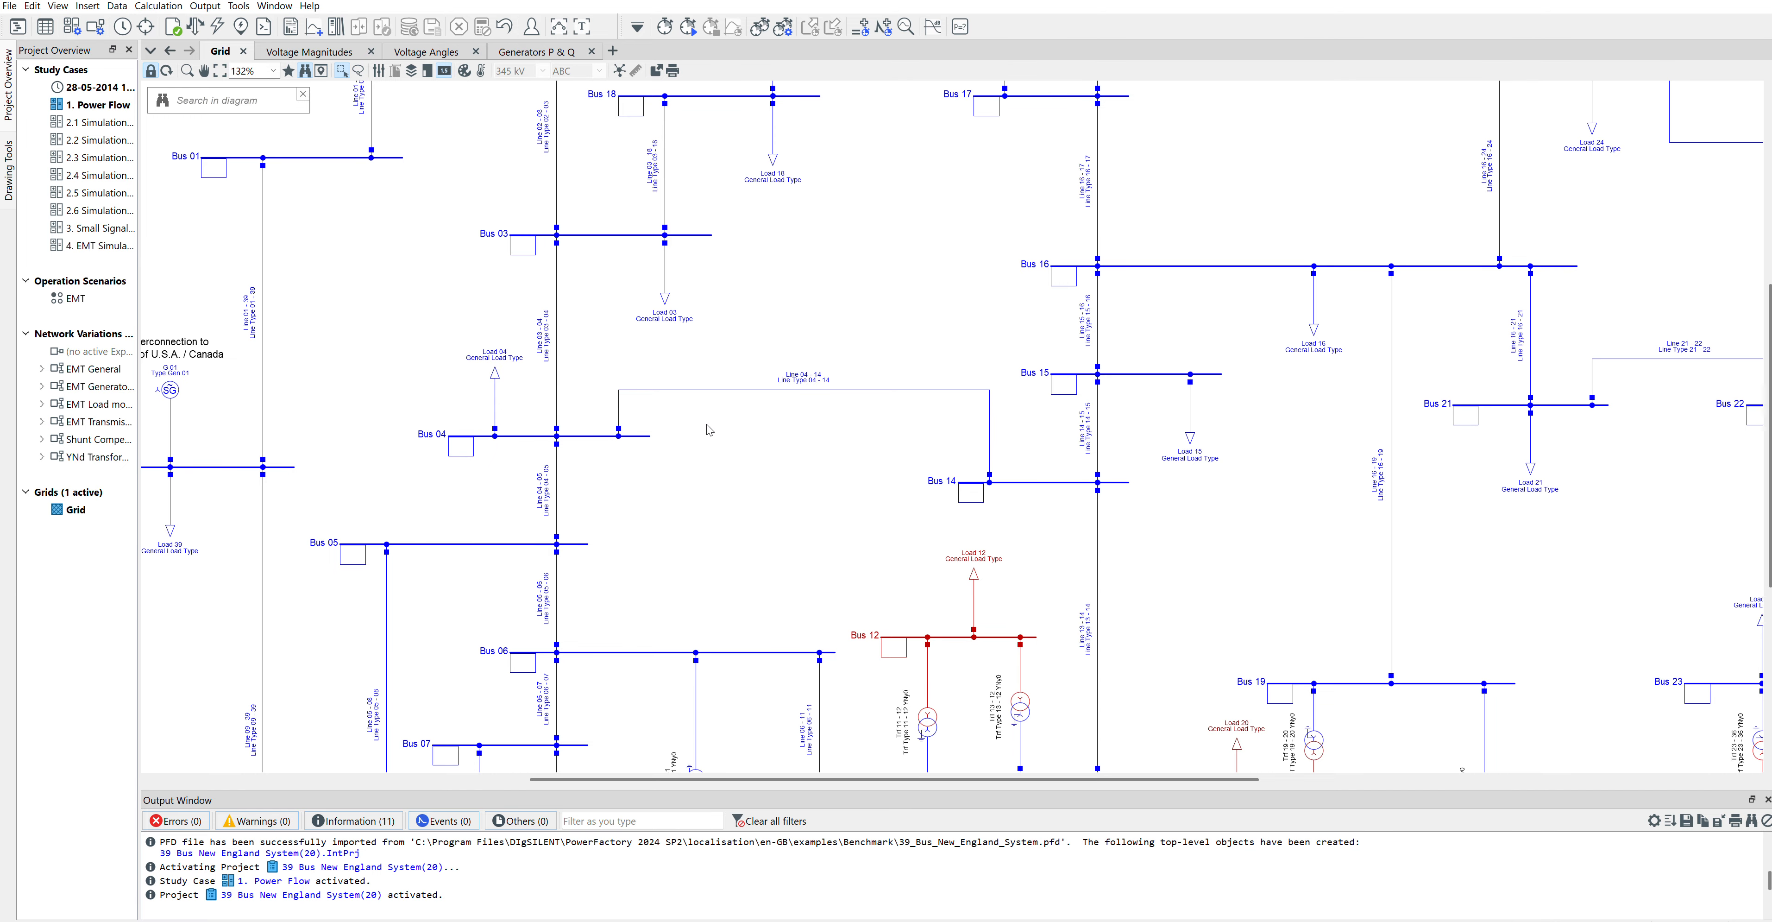
{"action": "double_click", "coordinate": [821, 390]}
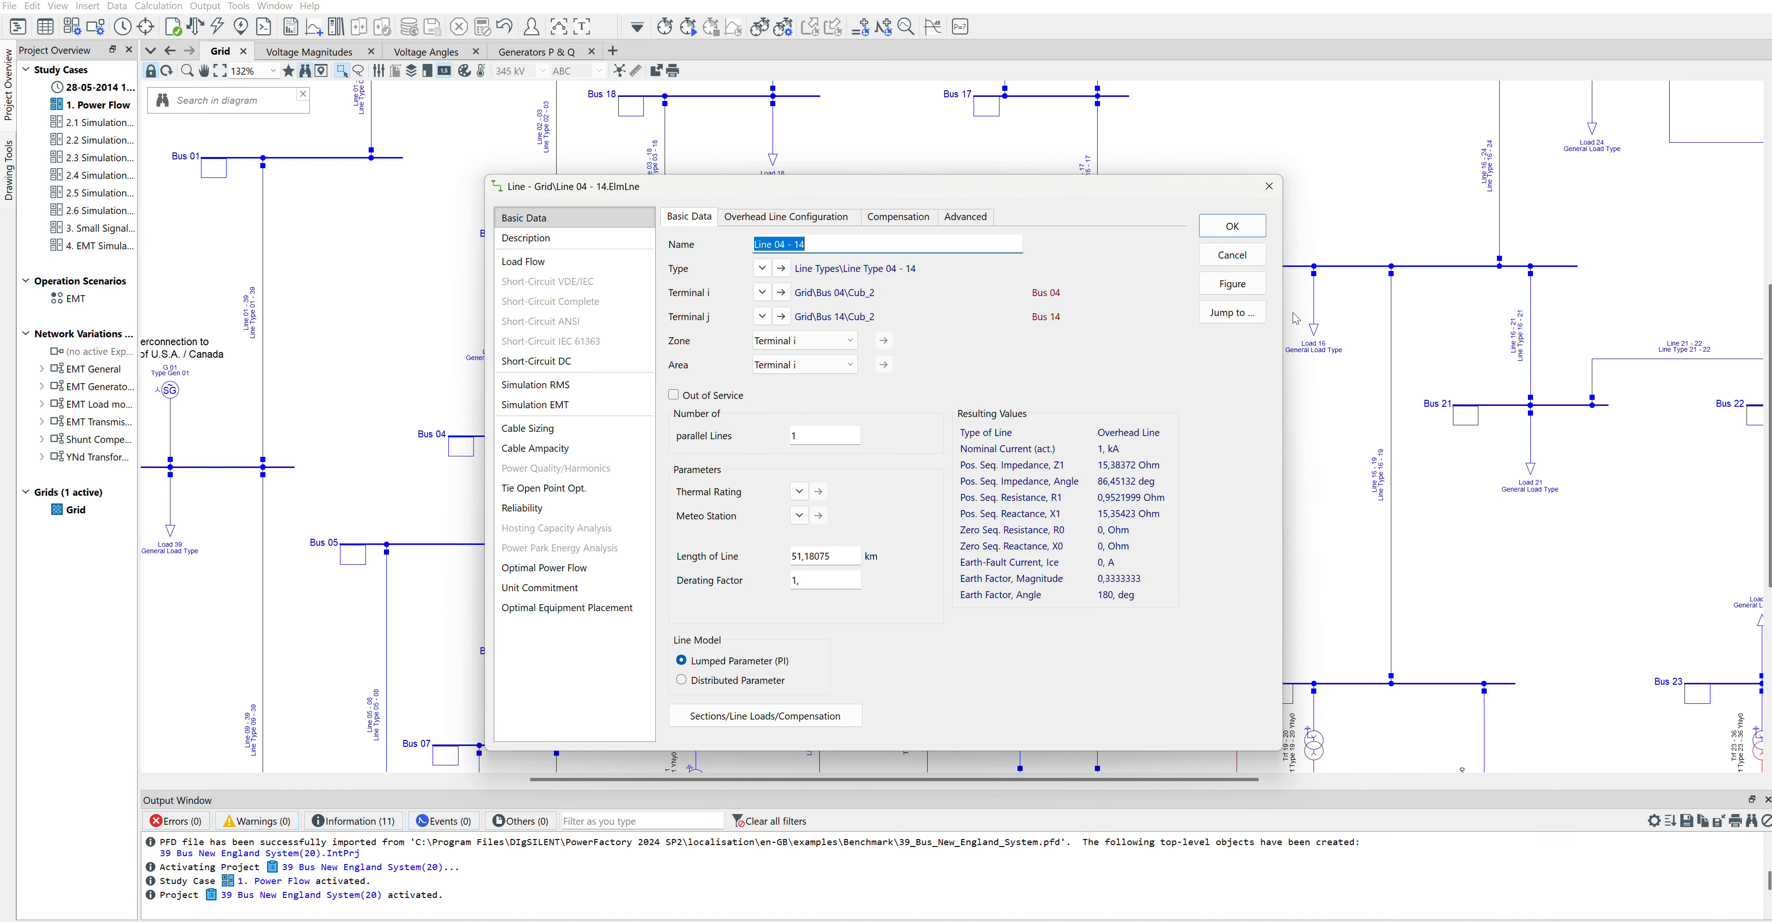
{"action": "left_click", "coordinate": [1231, 255]}
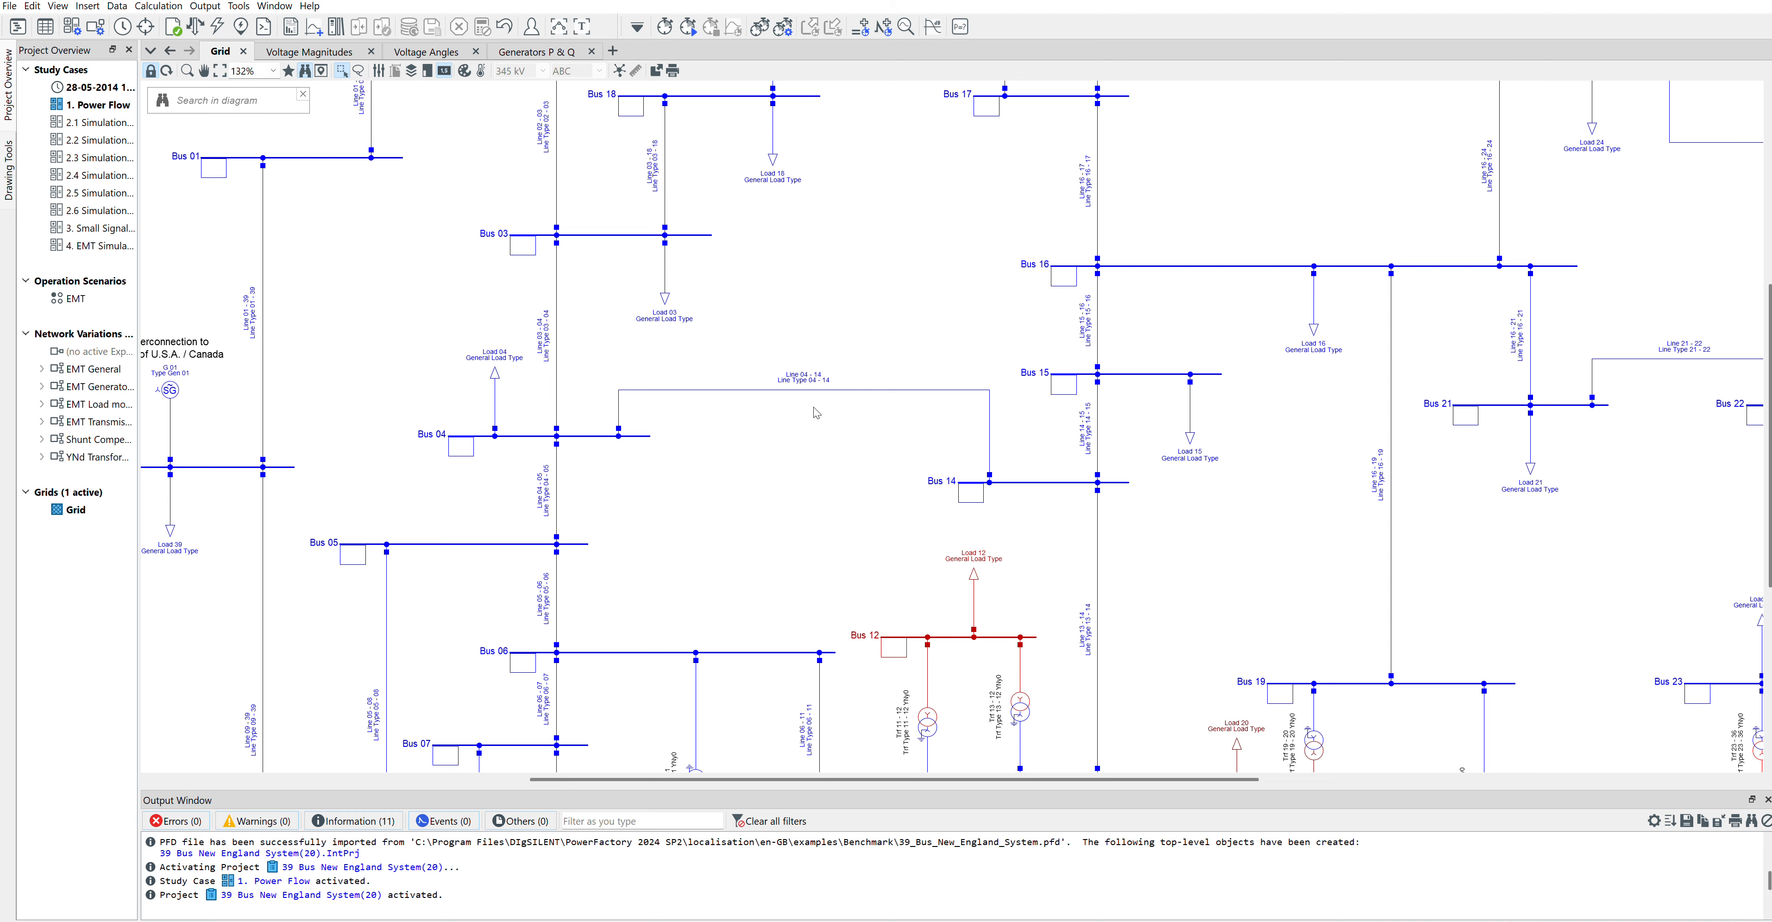
Step: Unlock the grid diagram and branch an impulse source off Line 04 - 14 at its midpoint, without inserting switches
{"action": "left_click", "coordinate": [152, 70]}
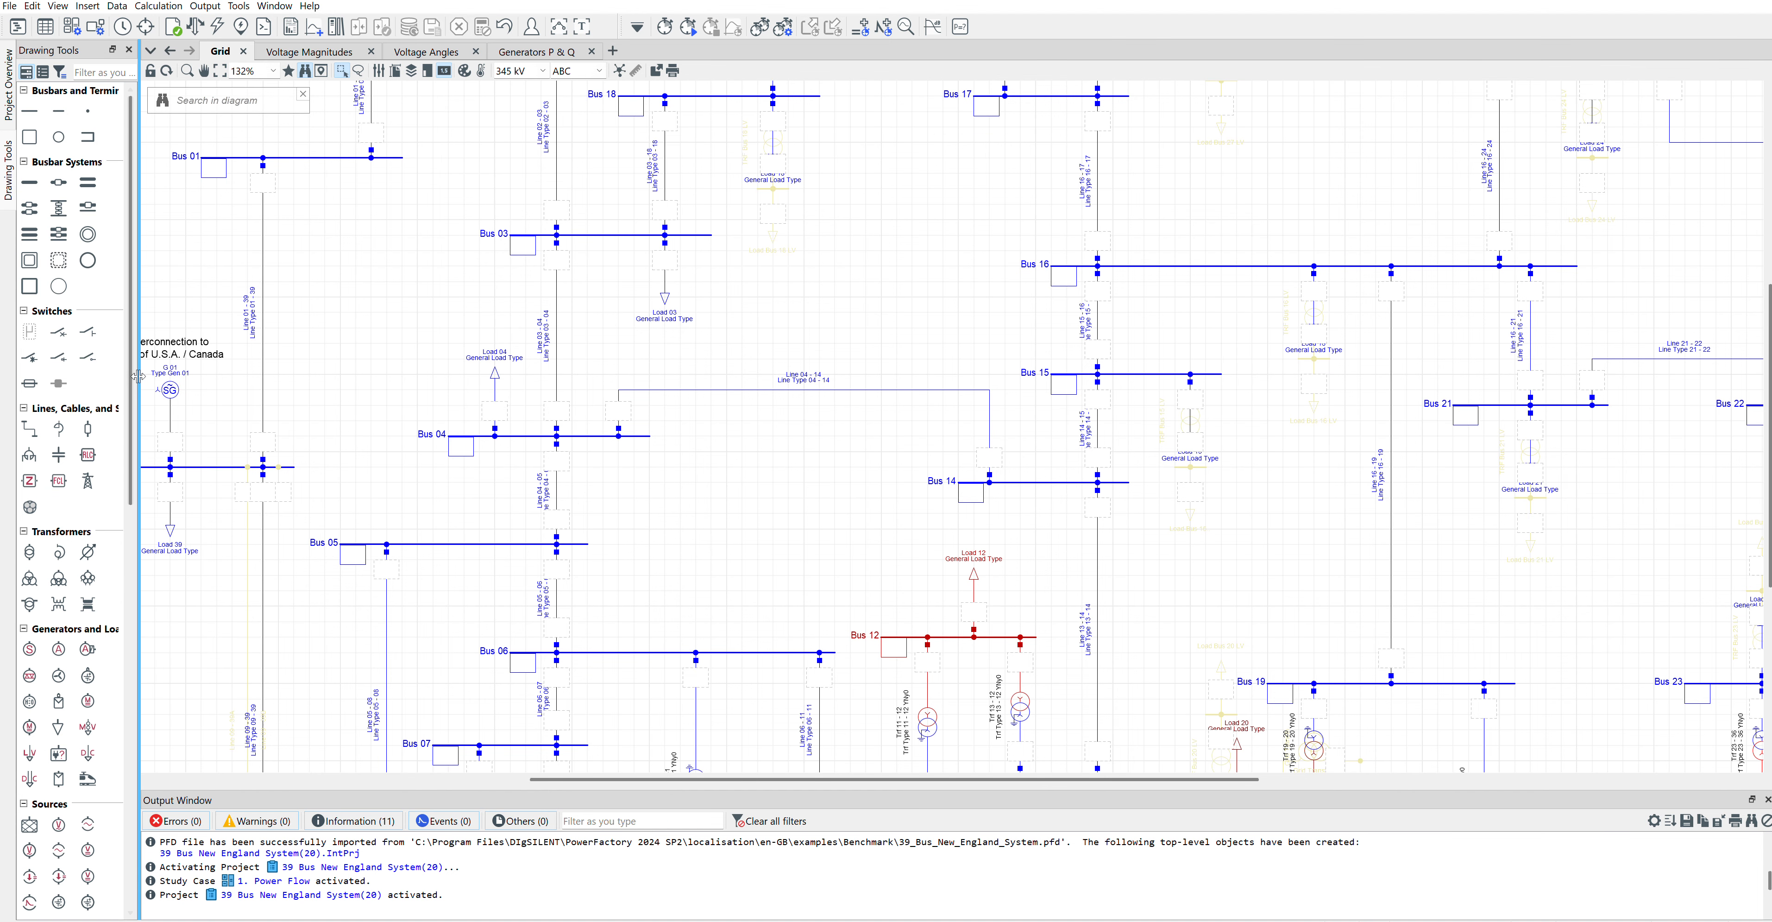
{"action": "left_click_drag", "start_coordinate": [141, 382], "coordinate": [217, 415]}
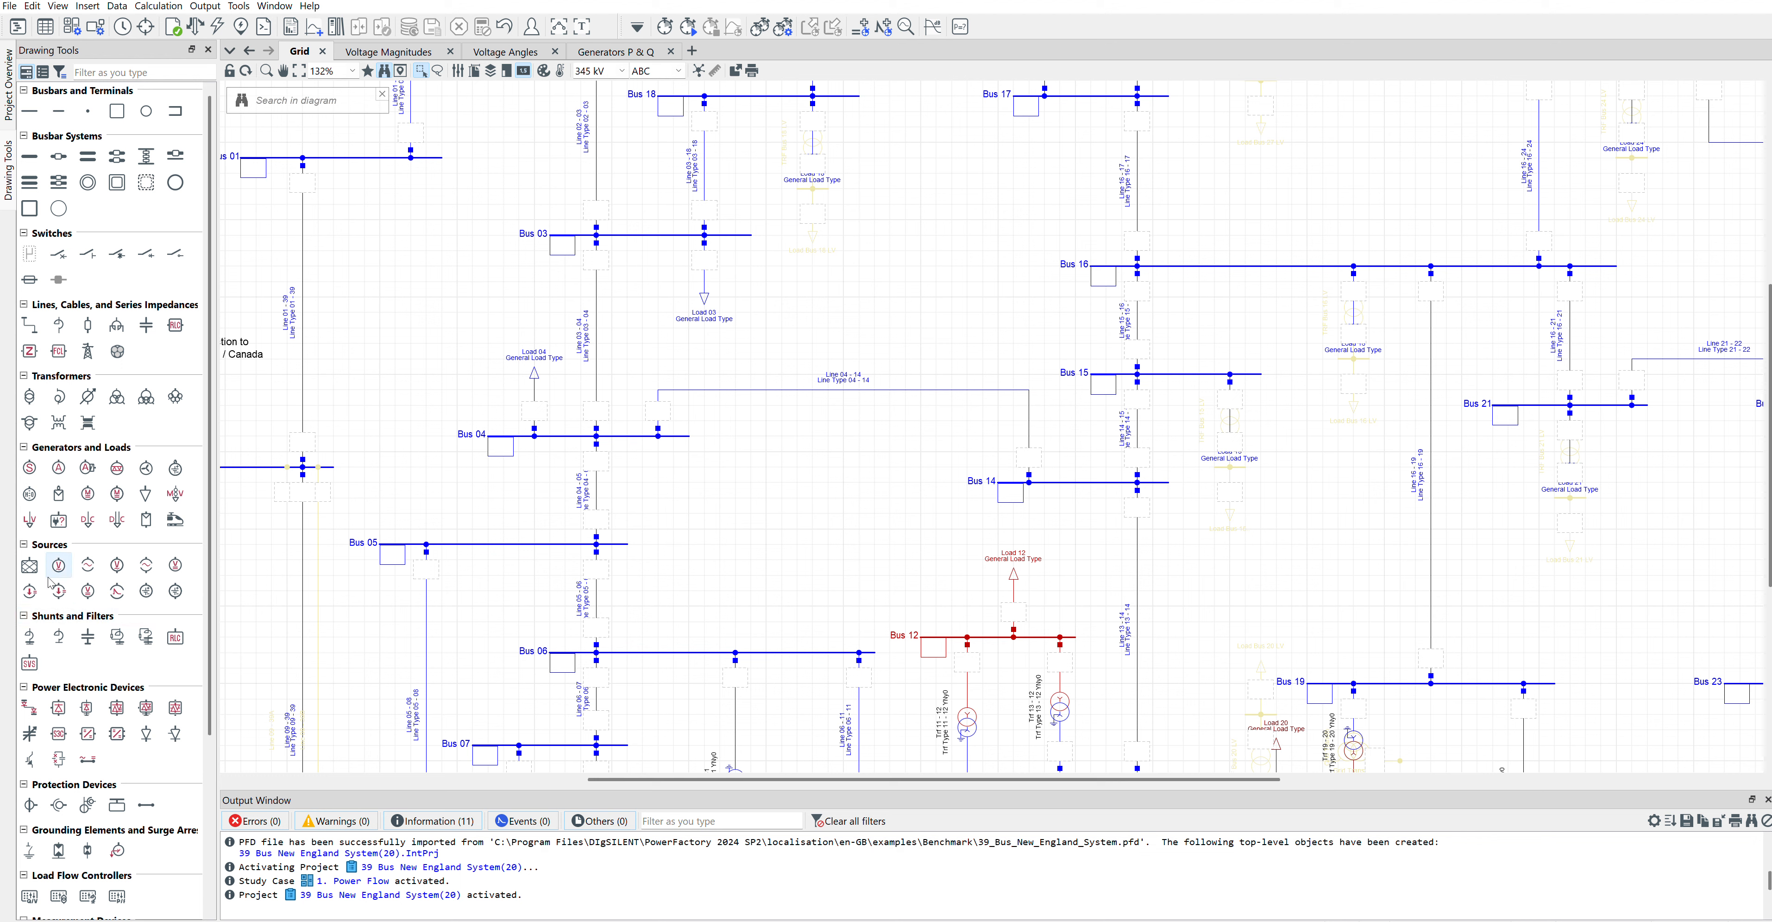
{"action": "left_click", "coordinate": [118, 593]}
{"action": "left_click", "coordinate": [825, 394]}
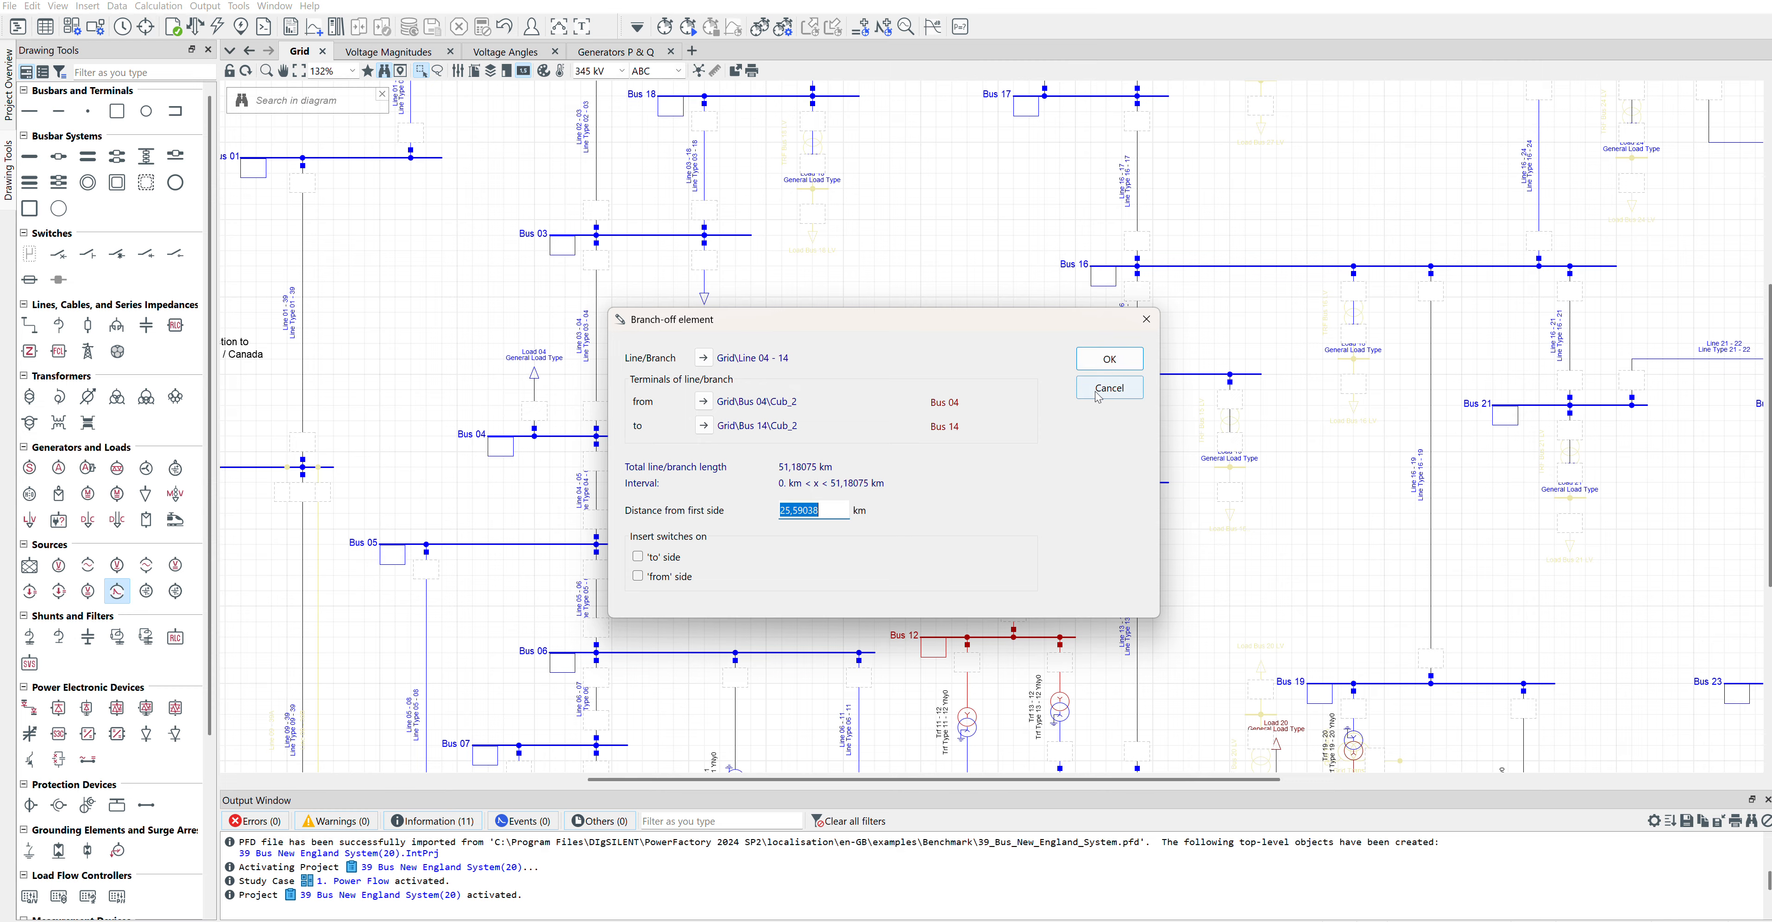
{"action": "left_click", "coordinate": [1109, 360]}
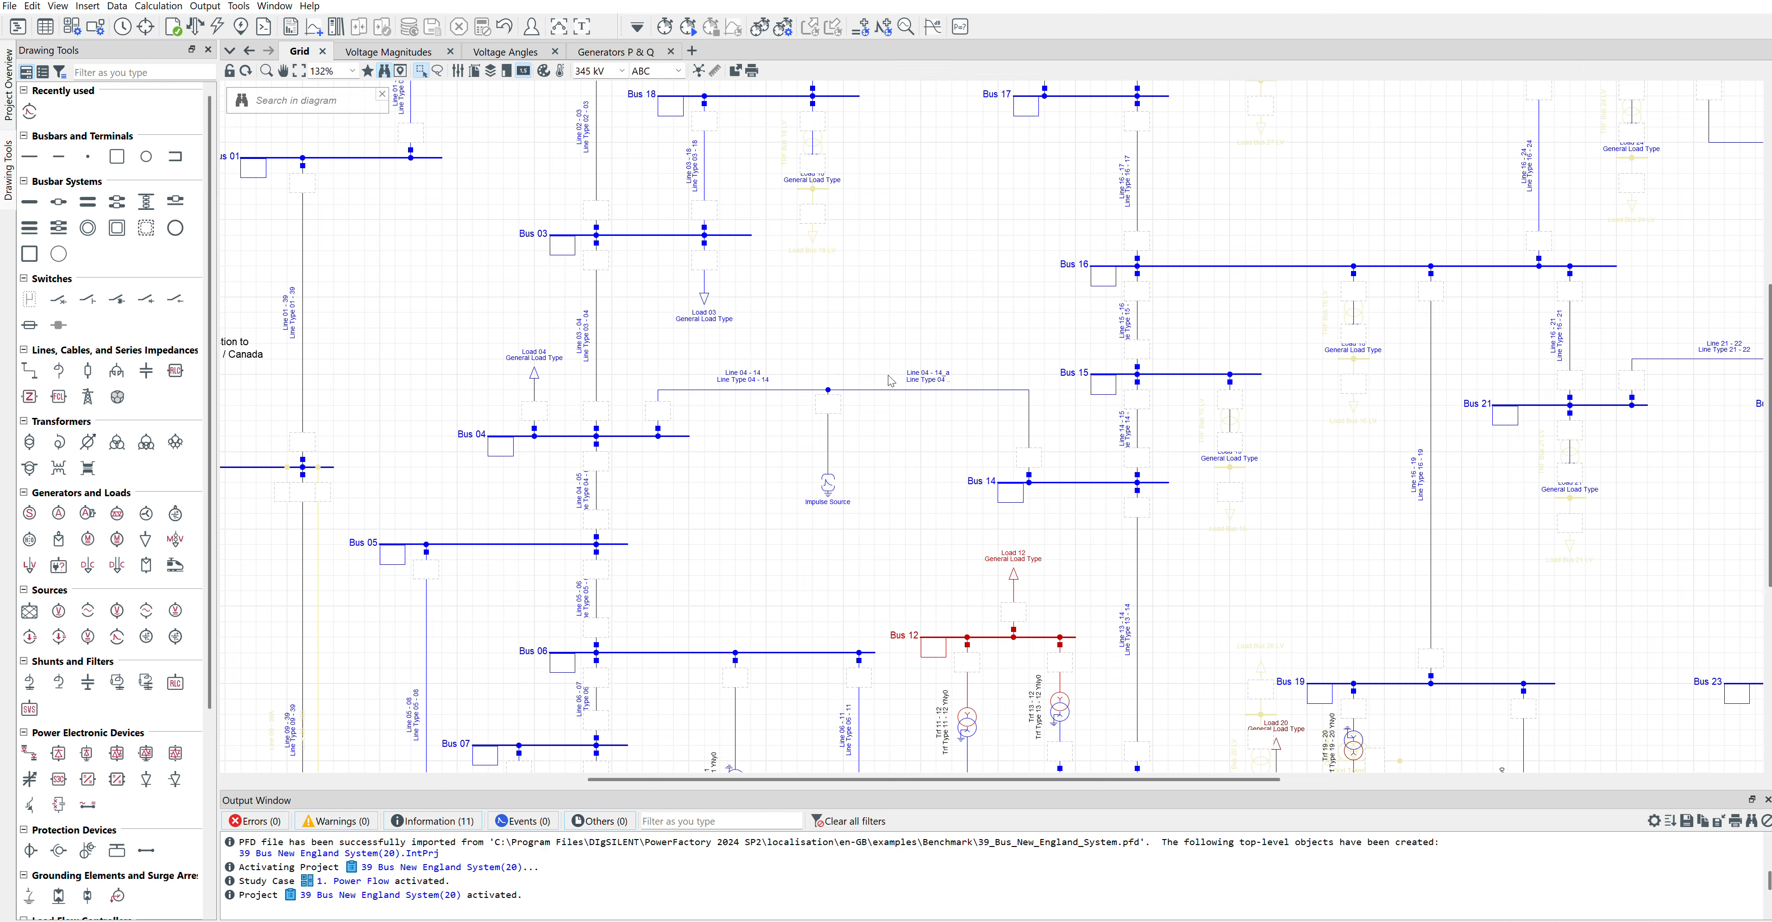
Step: Disconnect the impulse source from the line's branch-off node and shift it slightly farther below the line
{"action": "right_click", "coordinate": [830, 436]}
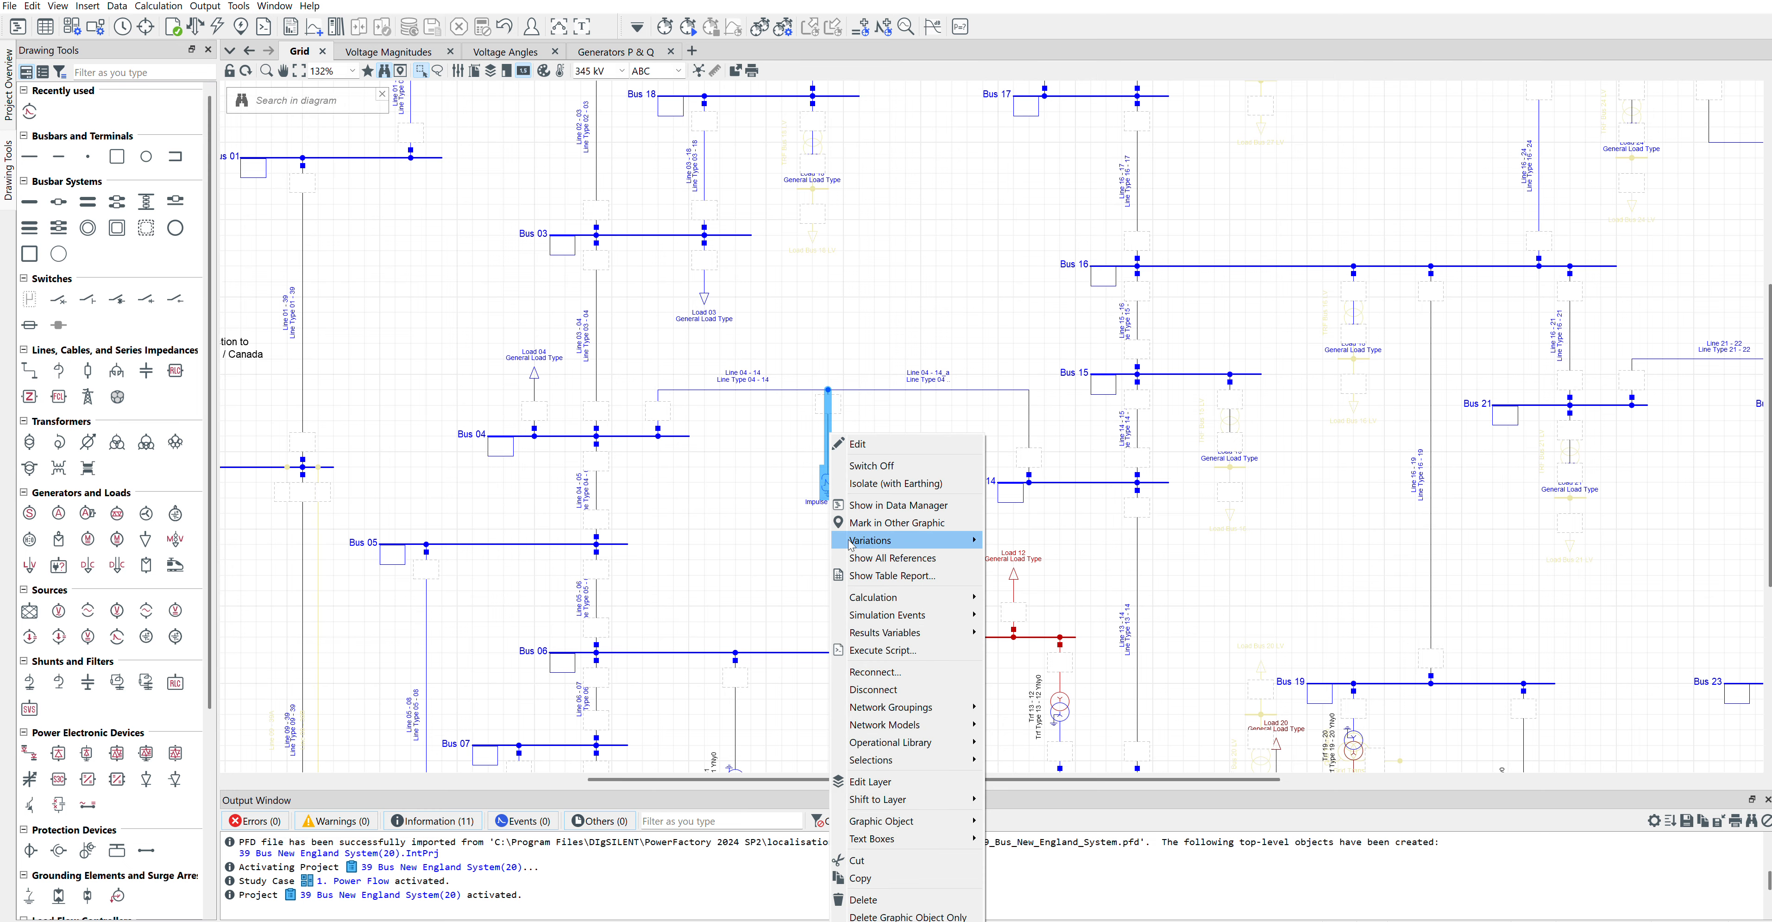
{"action": "left_click", "coordinate": [878, 691]}
{"action": "left_click_drag", "start_coordinate": [832, 493], "coordinate": [832, 523]}
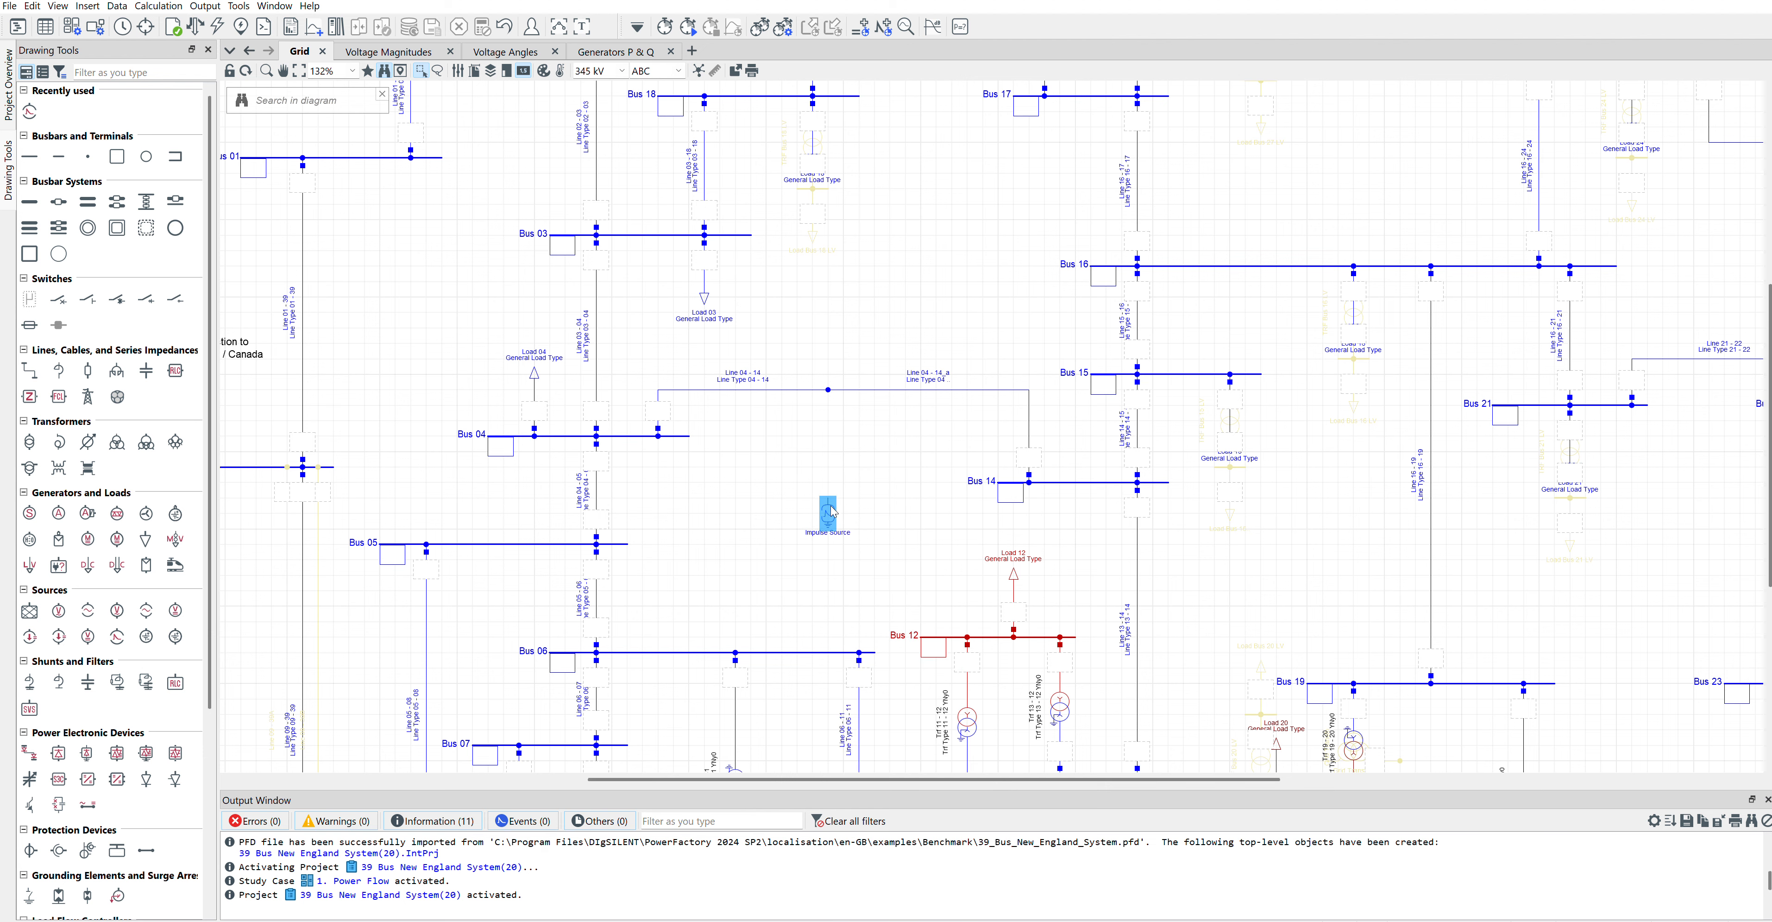
Step: Place a junction node above the impulse source and link it to the line's branch-off node with a breaker/switch
{"action": "left_click", "coordinate": [87, 156]}
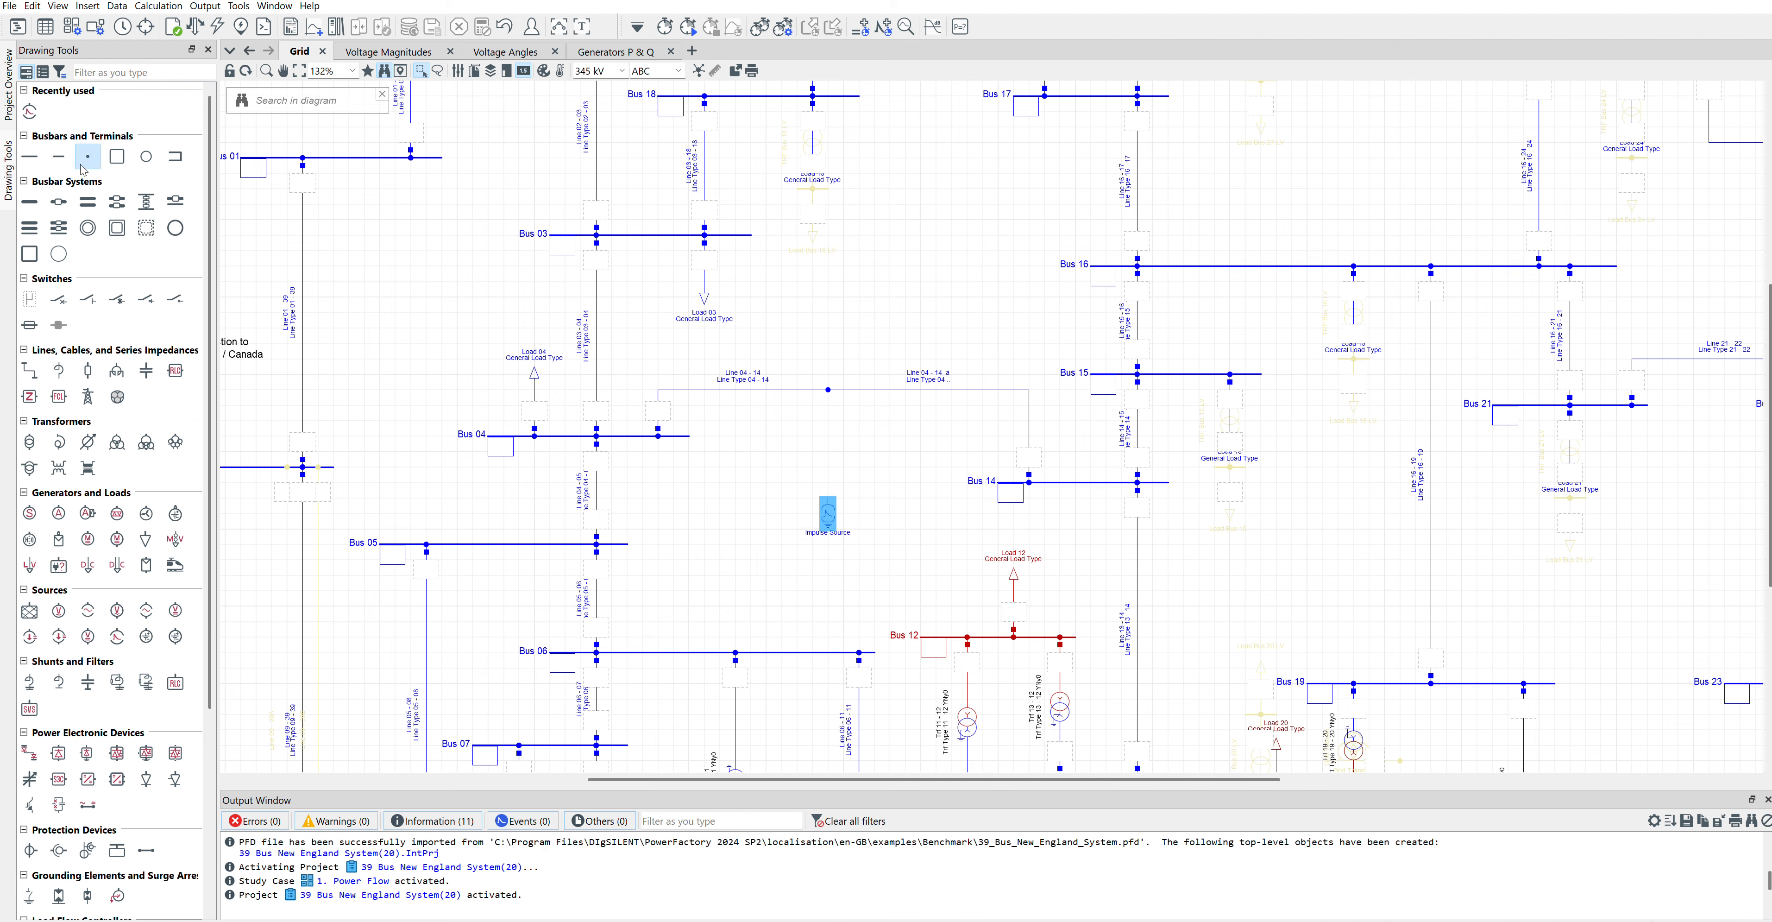
{"action": "left_click", "coordinate": [828, 451]}
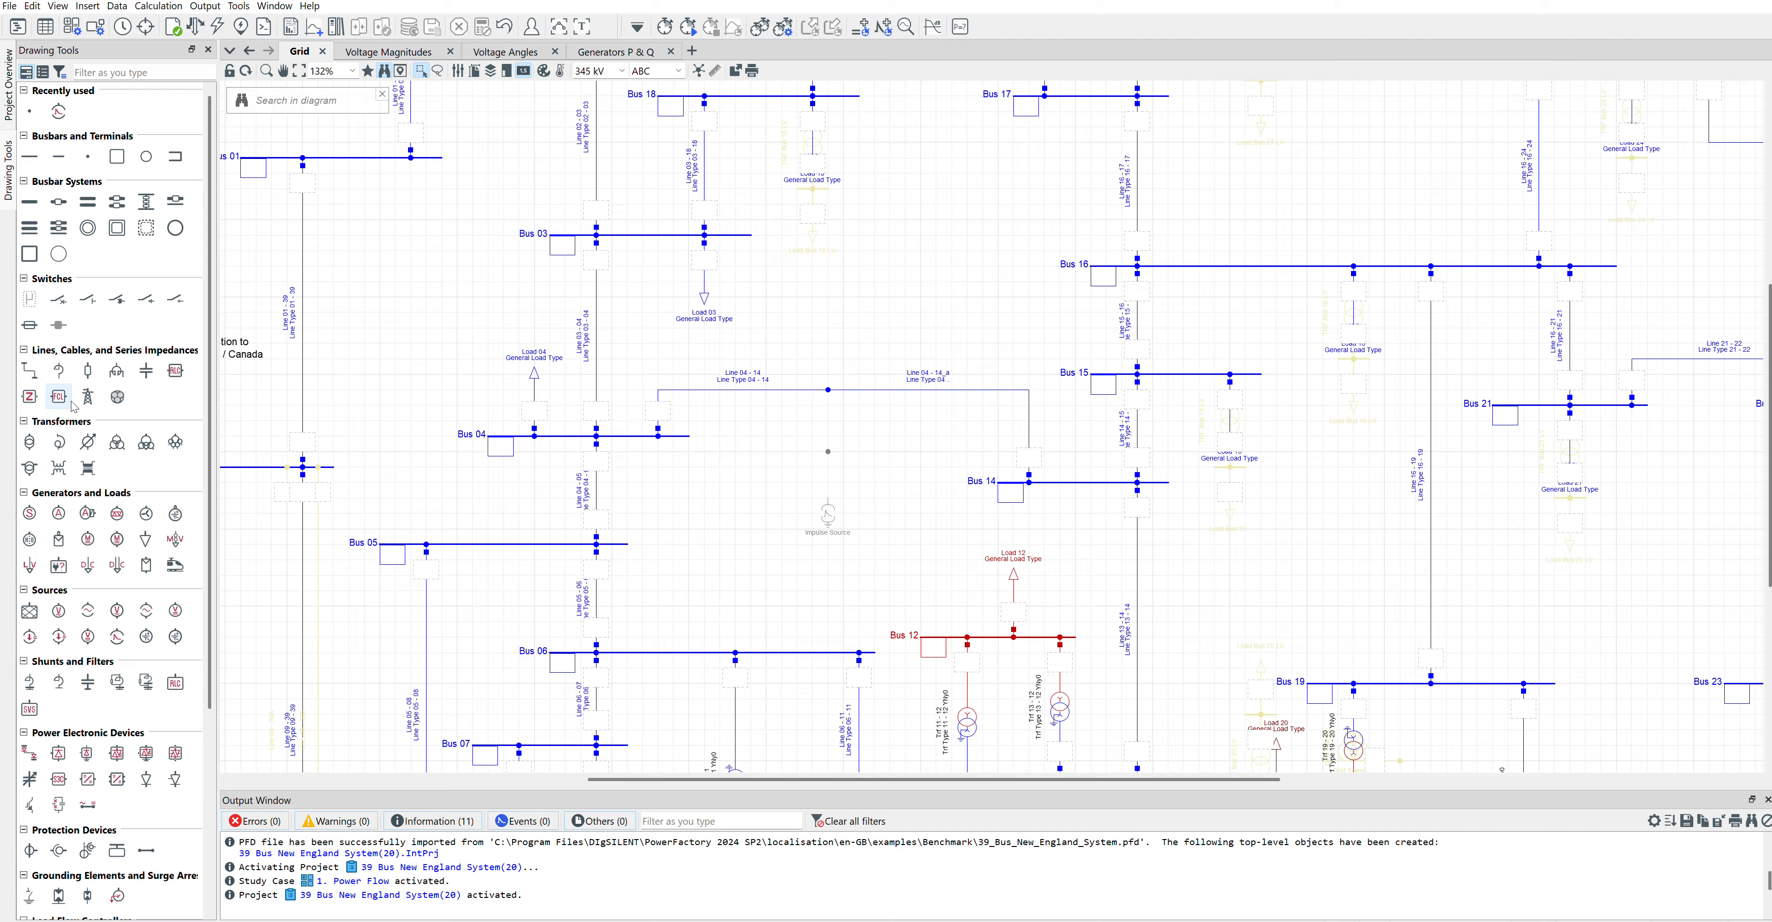
{"action": "left_click", "coordinate": [59, 298]}
{"action": "left_click", "coordinate": [828, 391]}
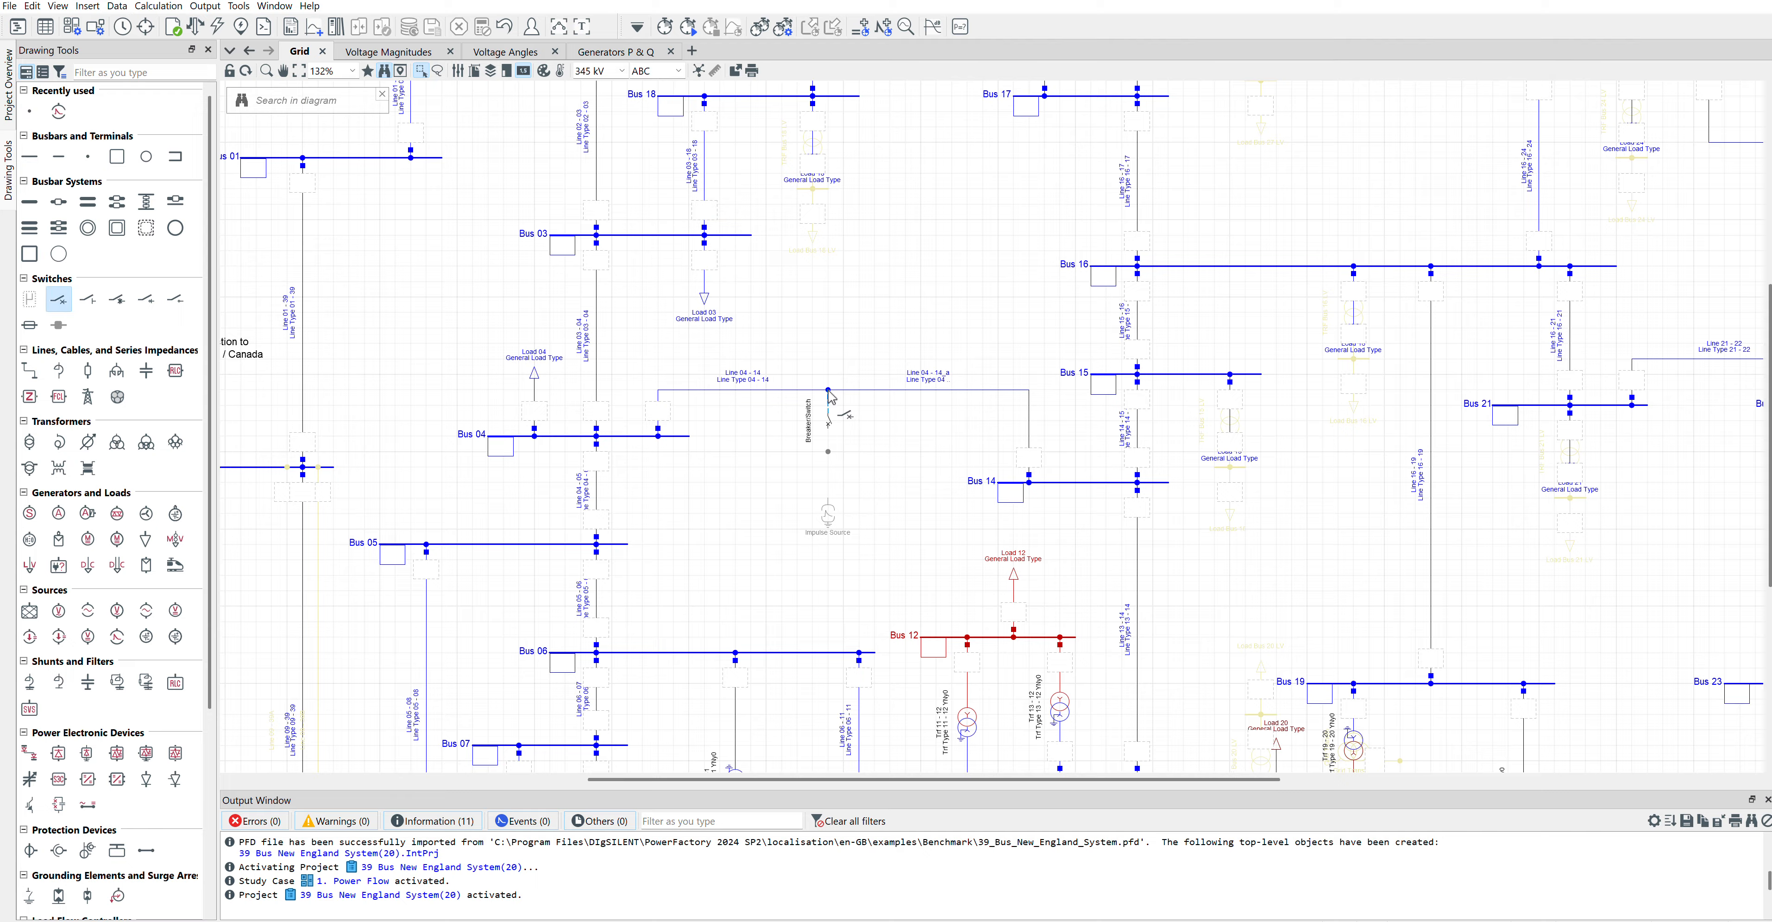
{"action": "left_click", "coordinate": [828, 452]}
Step: Connect the impulse source to the new junction node below the breaker/switch
{"action": "right_click", "coordinate": [831, 521]}
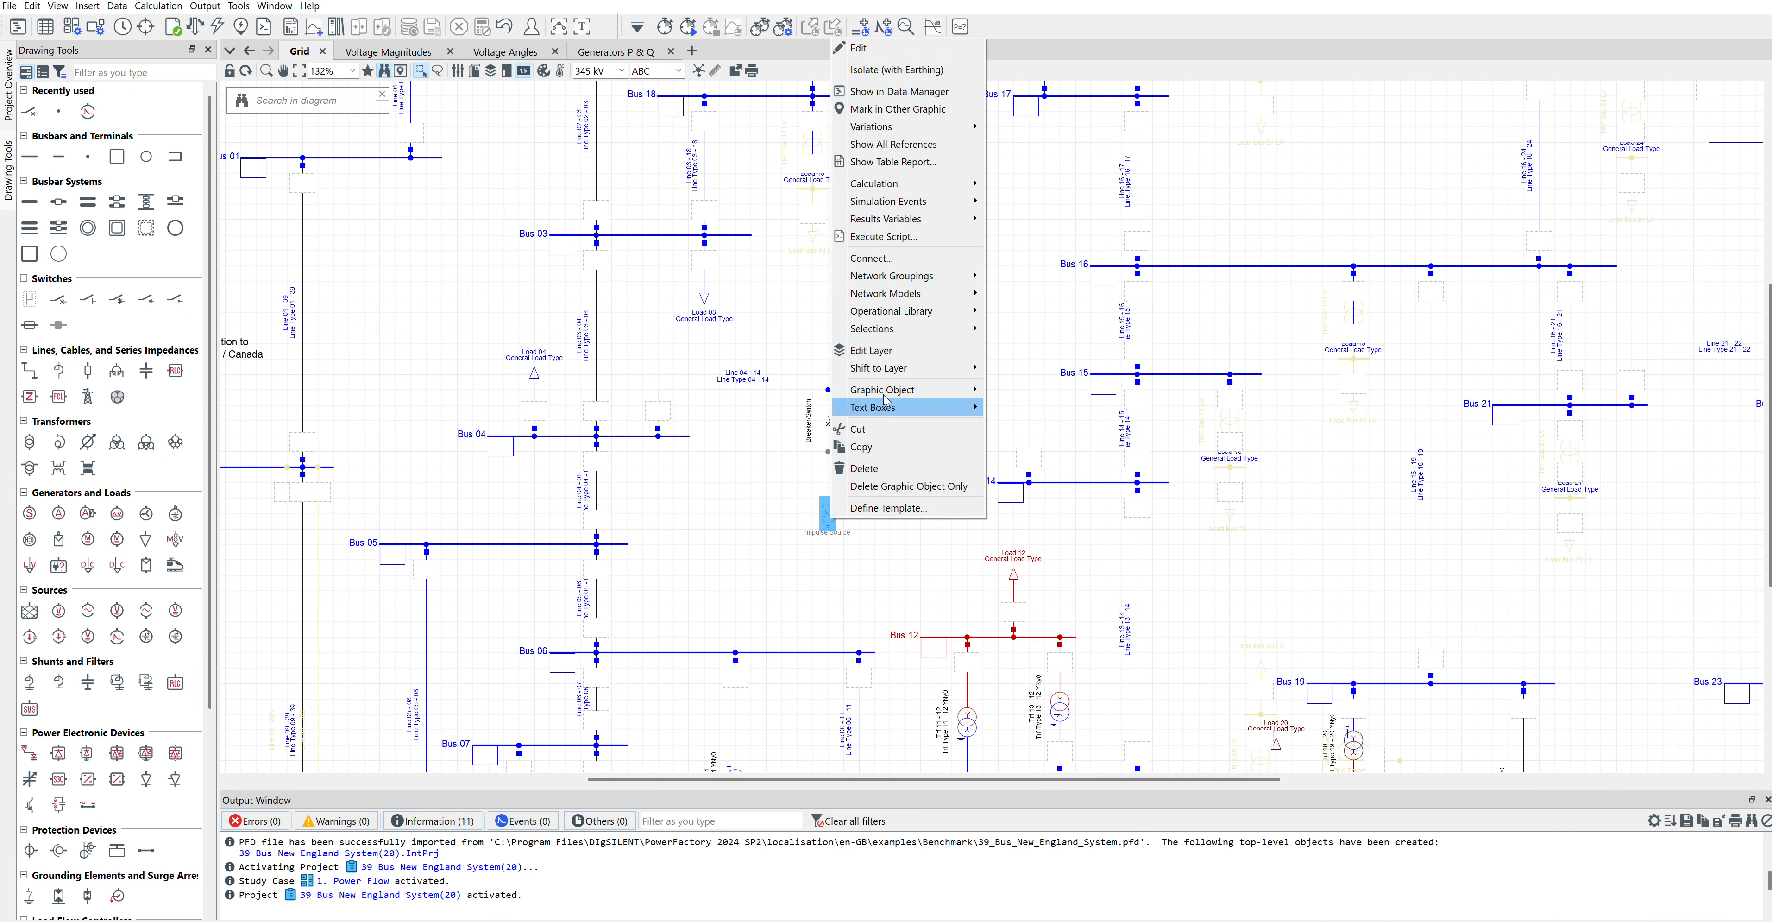
{"action": "left_click", "coordinate": [892, 277]}
{"action": "left_click", "coordinate": [829, 454]}
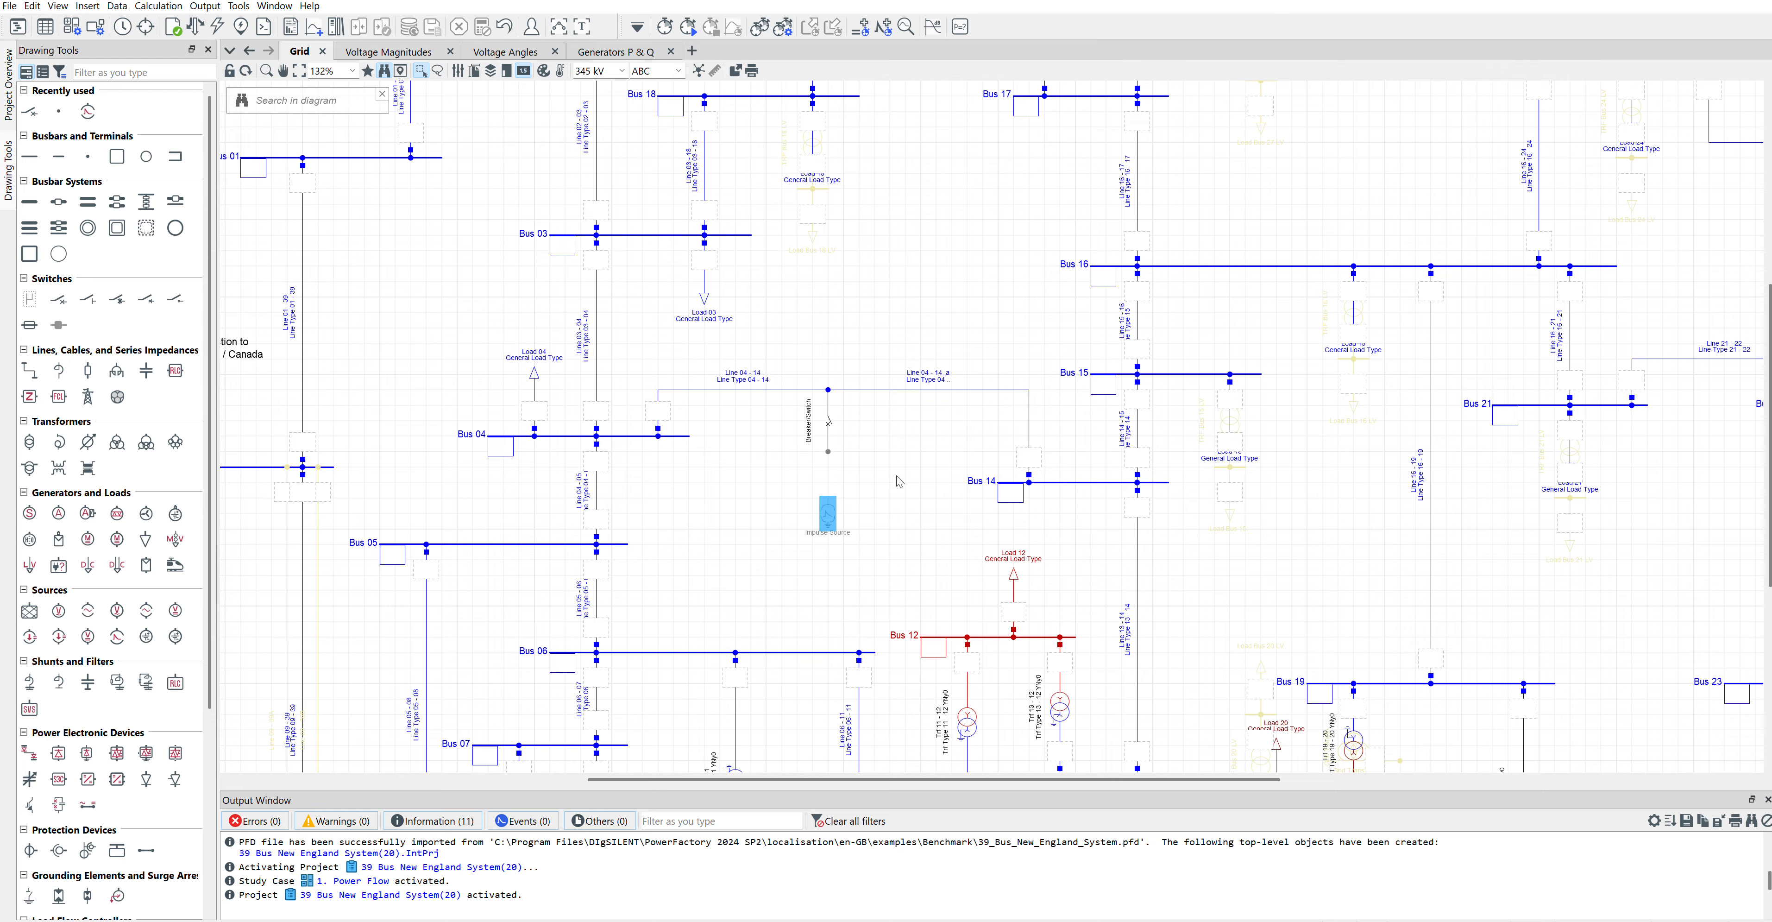
Step: Check the data of the branch-off node, the breaker/switch and the new junction node, including the nominal voltage
{"action": "double_click", "coordinate": [829, 397]}
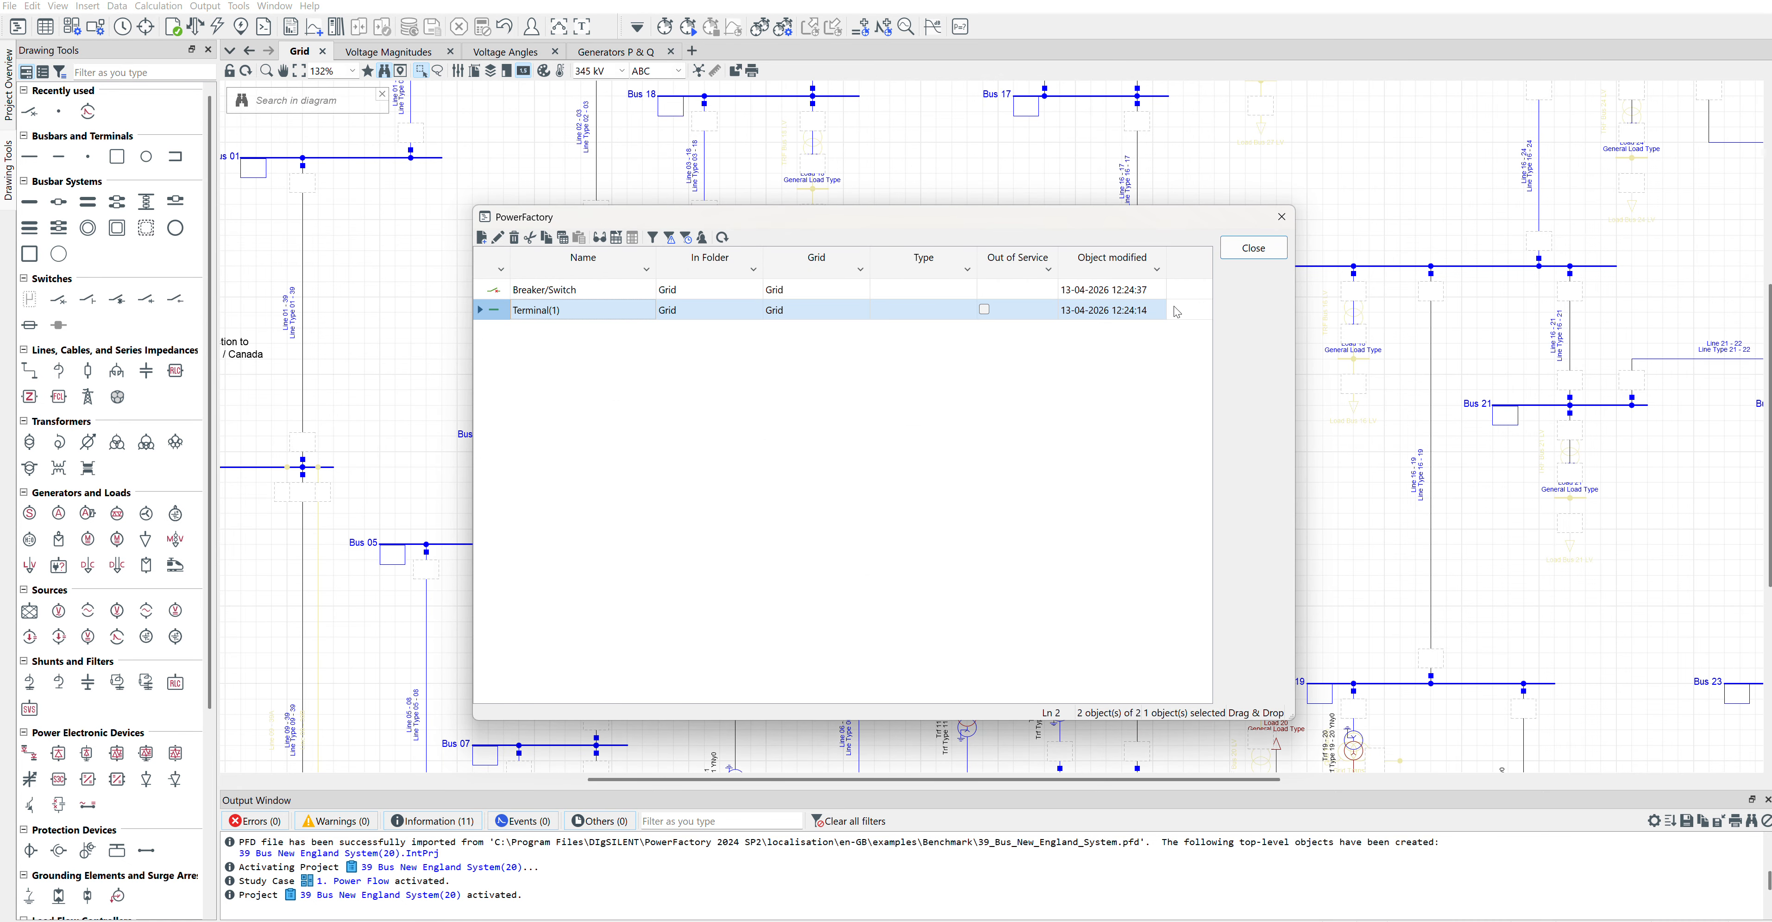
{"action": "left_click", "coordinate": [1255, 258]}
{"action": "double_click", "coordinate": [822, 401]}
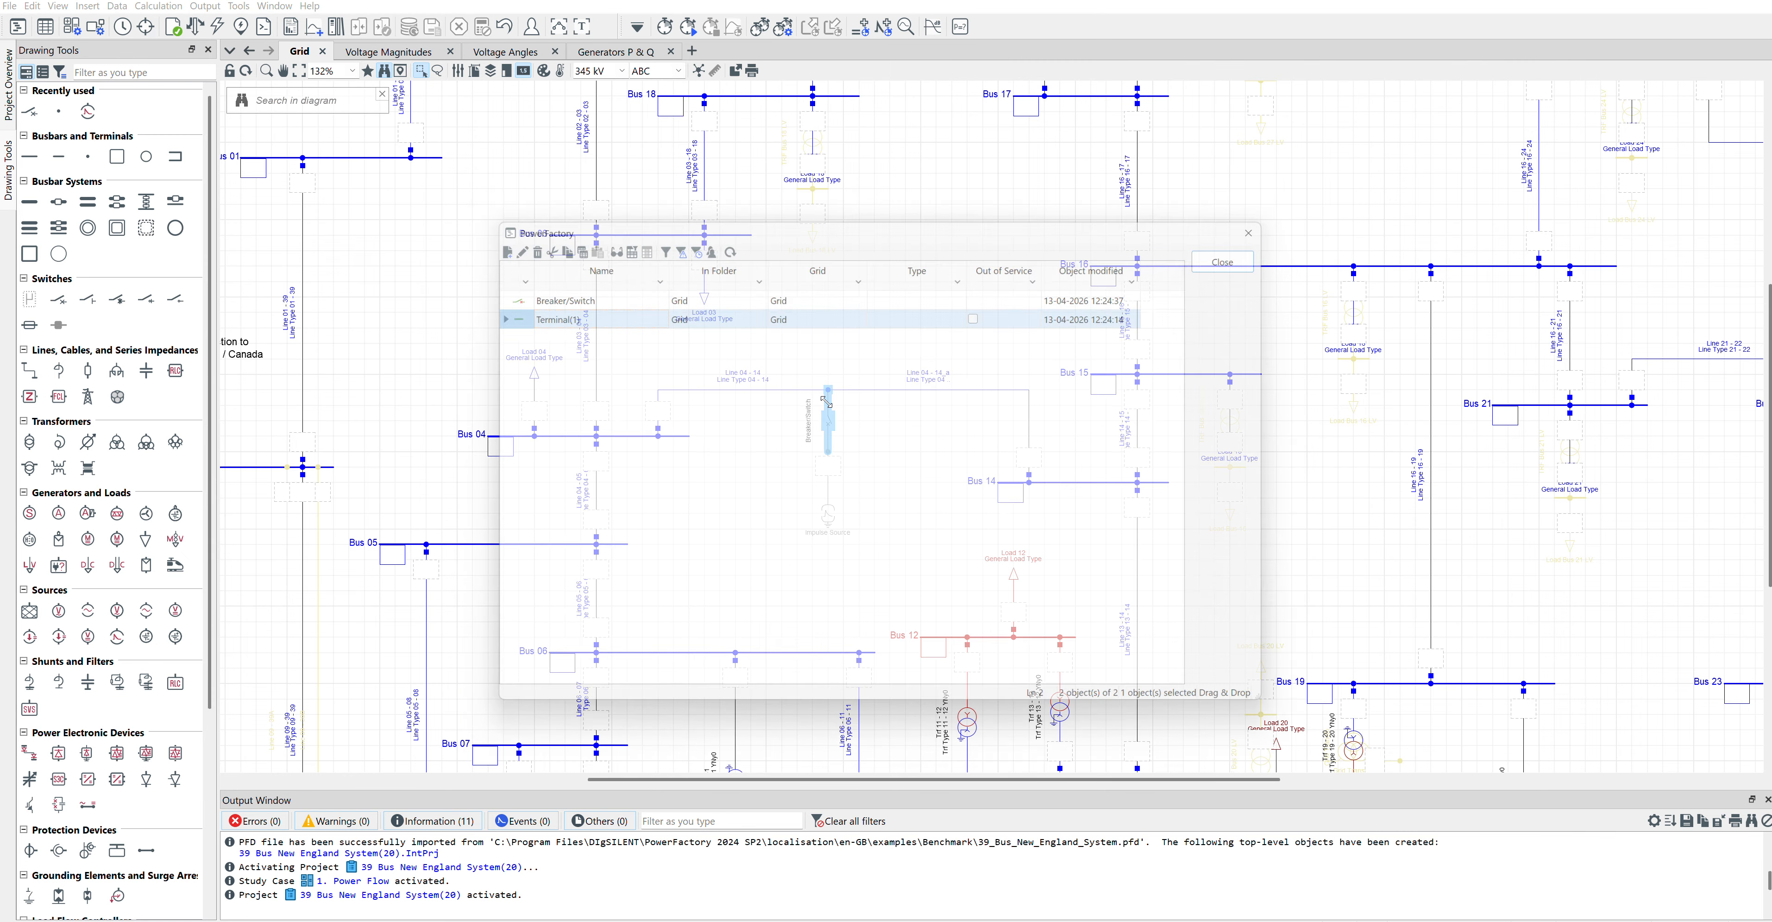
{"action": "left_click", "coordinate": [1242, 256]}
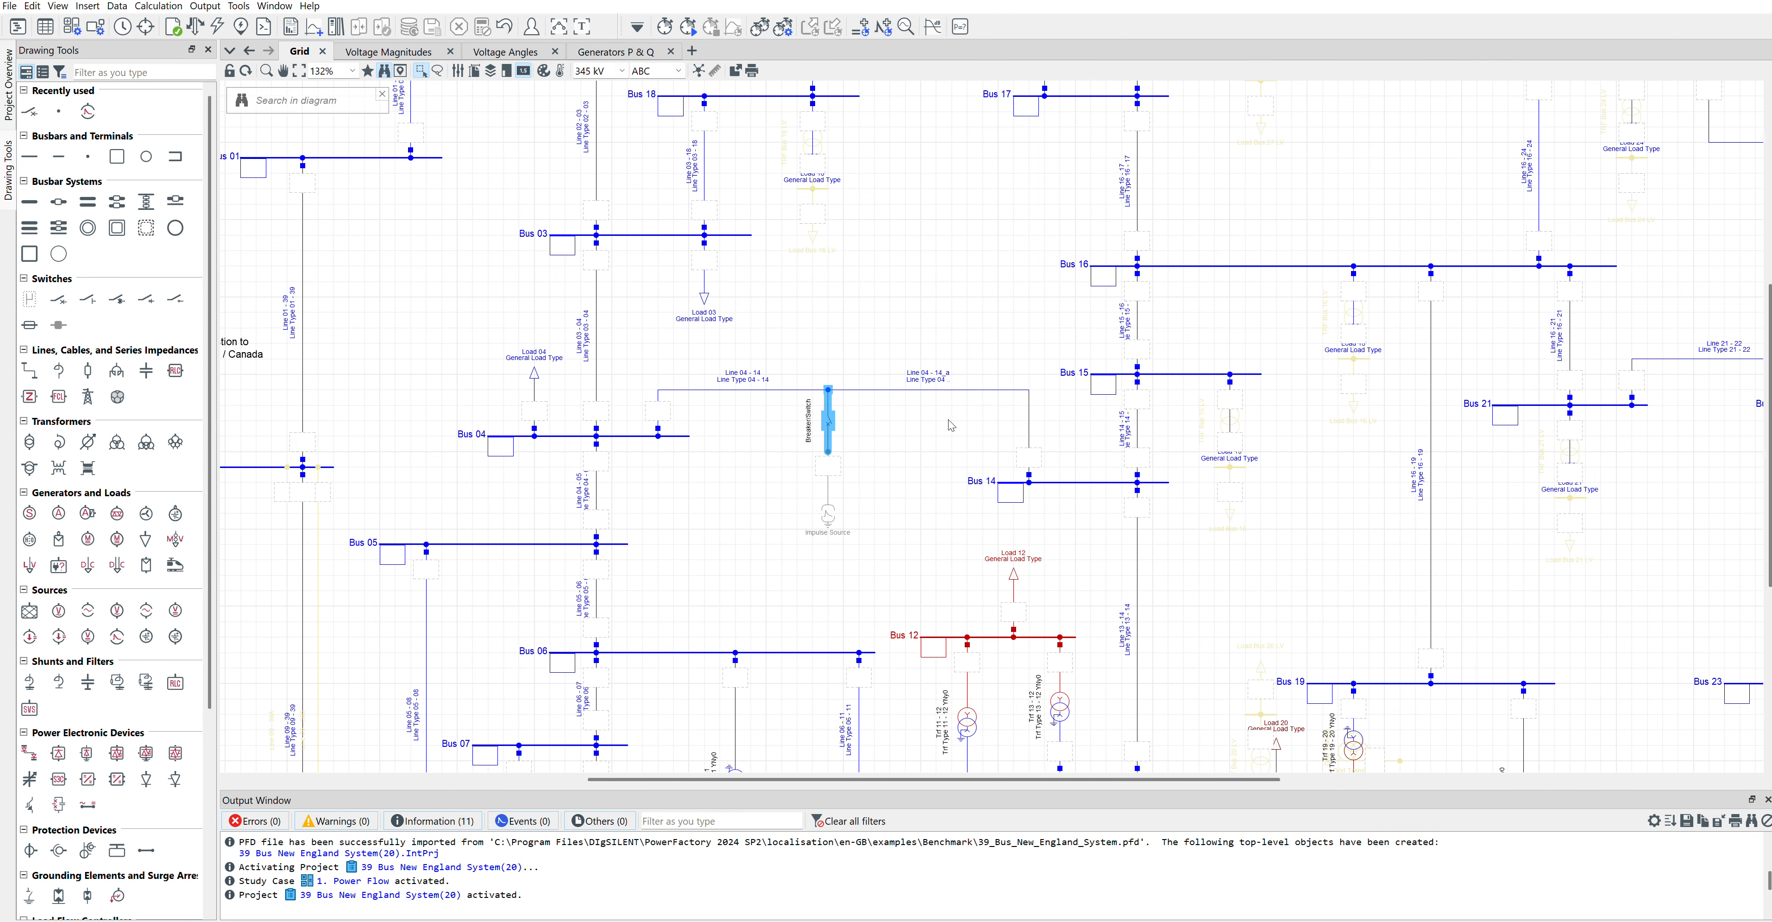
{"action": "left_click", "coordinate": [851, 349]}
{"action": "double_click", "coordinate": [829, 390]}
{"action": "left_click", "coordinate": [1209, 268]}
{"action": "double_click", "coordinate": [828, 451]}
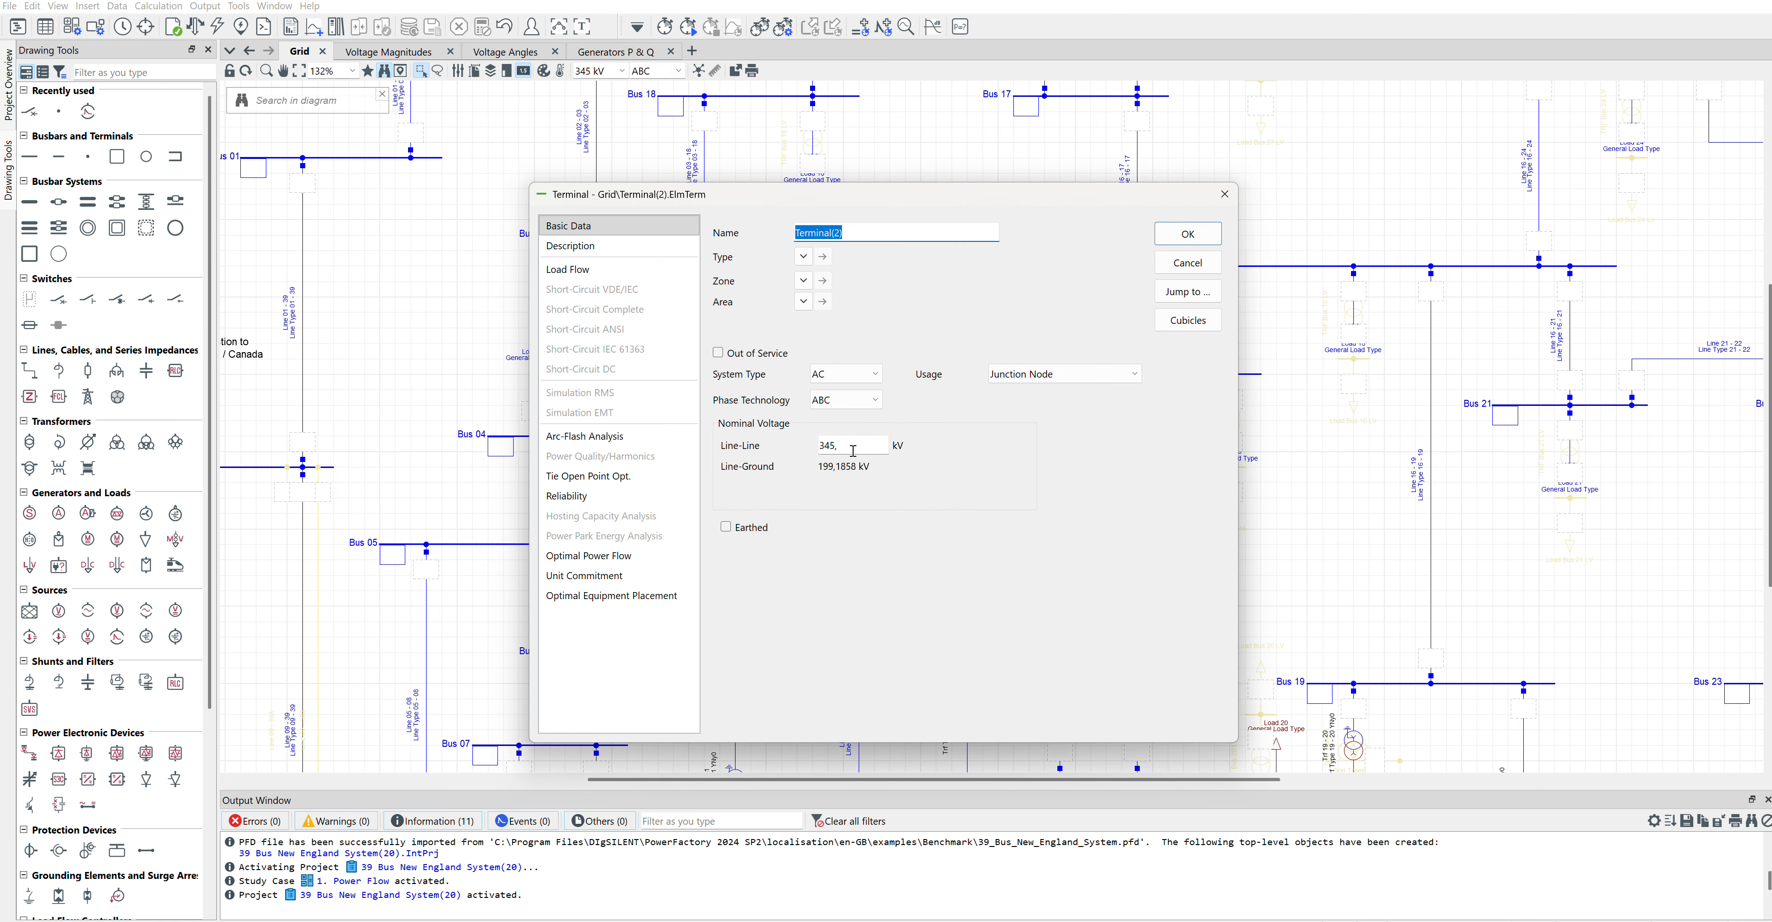
{"action": "left_click", "coordinate": [1195, 268]}
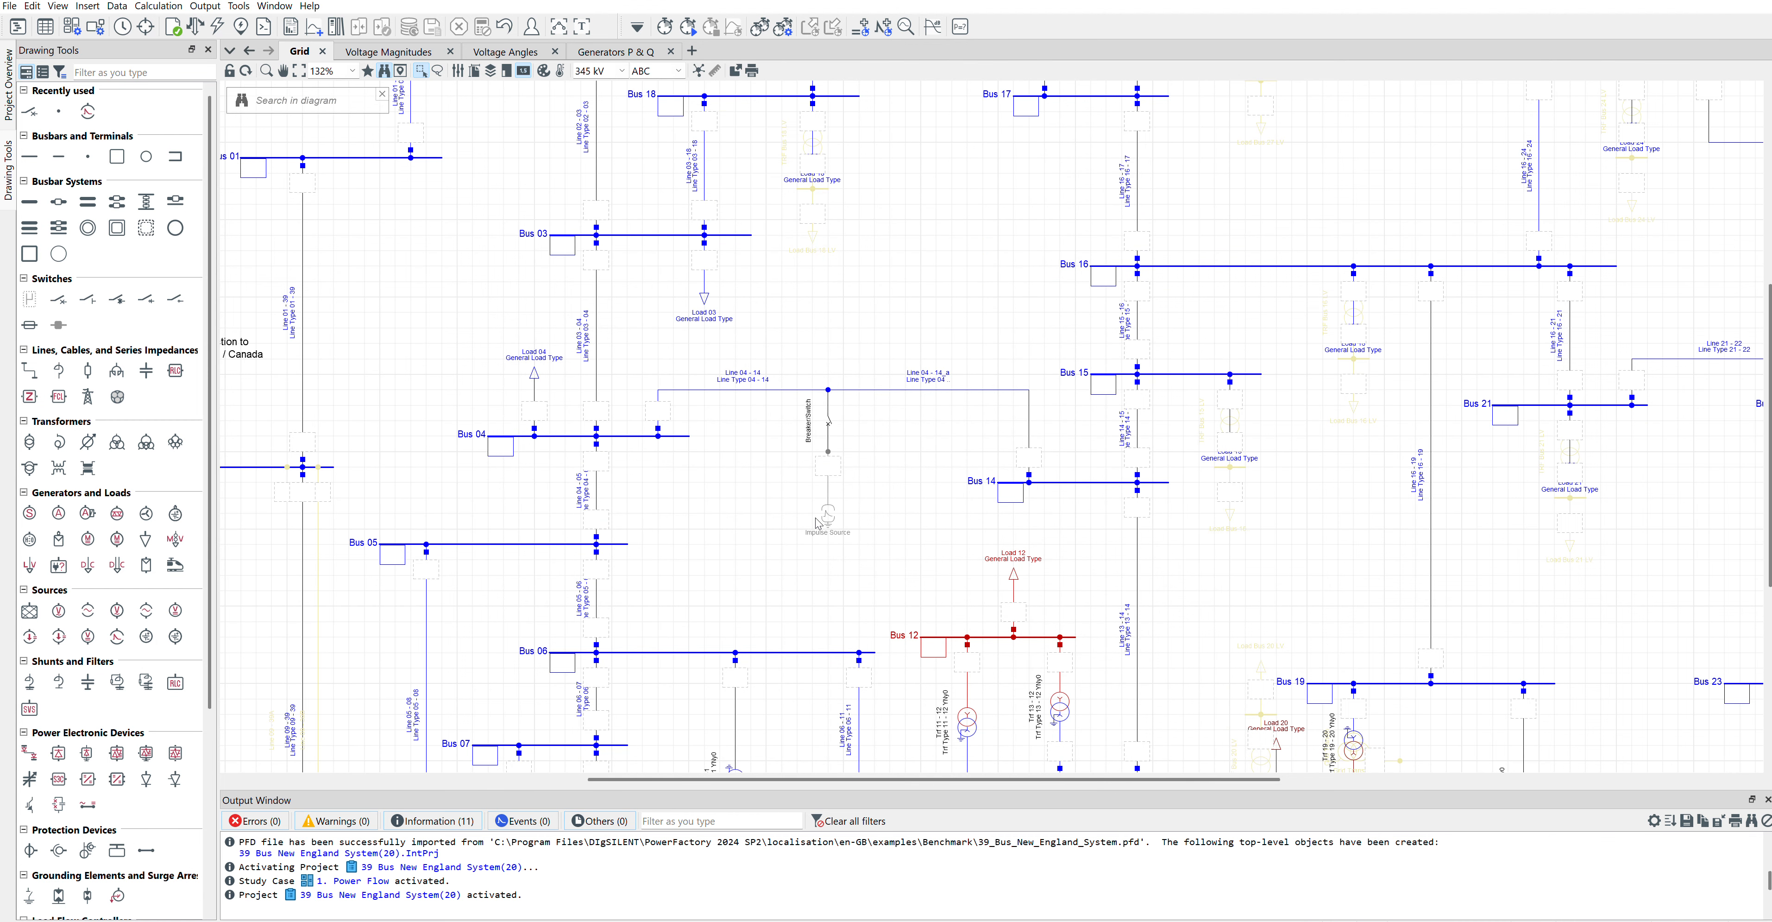
Step: Set the impulse source's EMT simulation peak current to 10 kA and display its connection figure
{"action": "double_click", "coordinate": [827, 515]}
{"action": "left_click", "coordinate": [577, 270]}
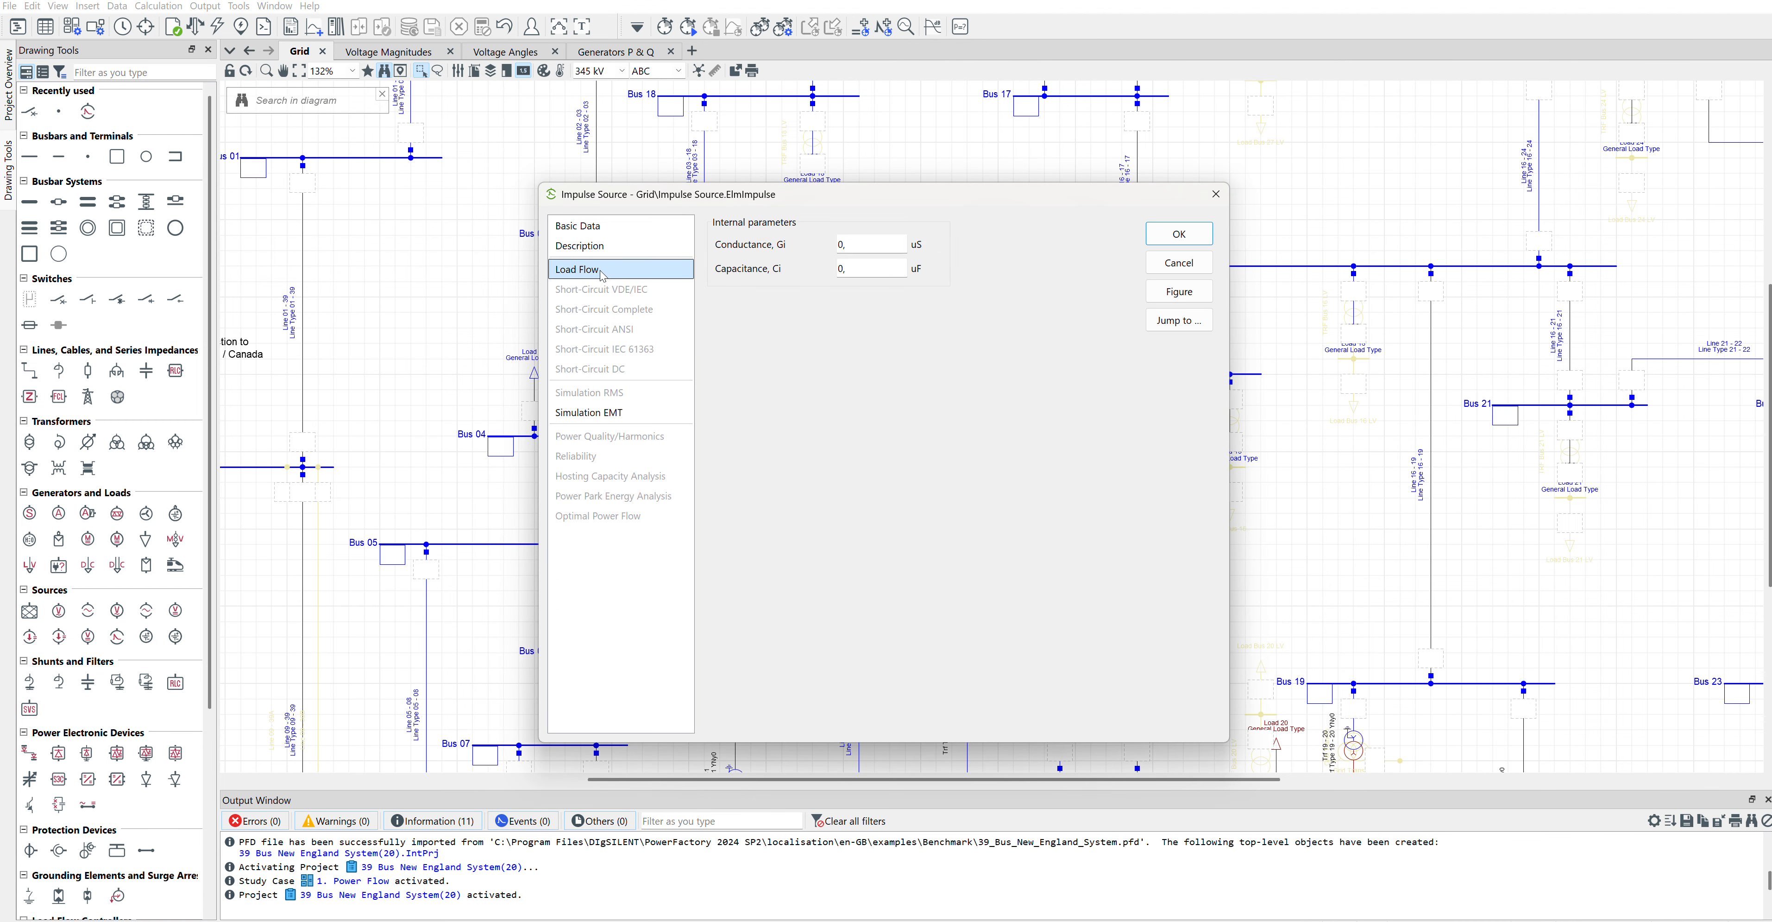
{"action": "left_click", "coordinate": [580, 413]}
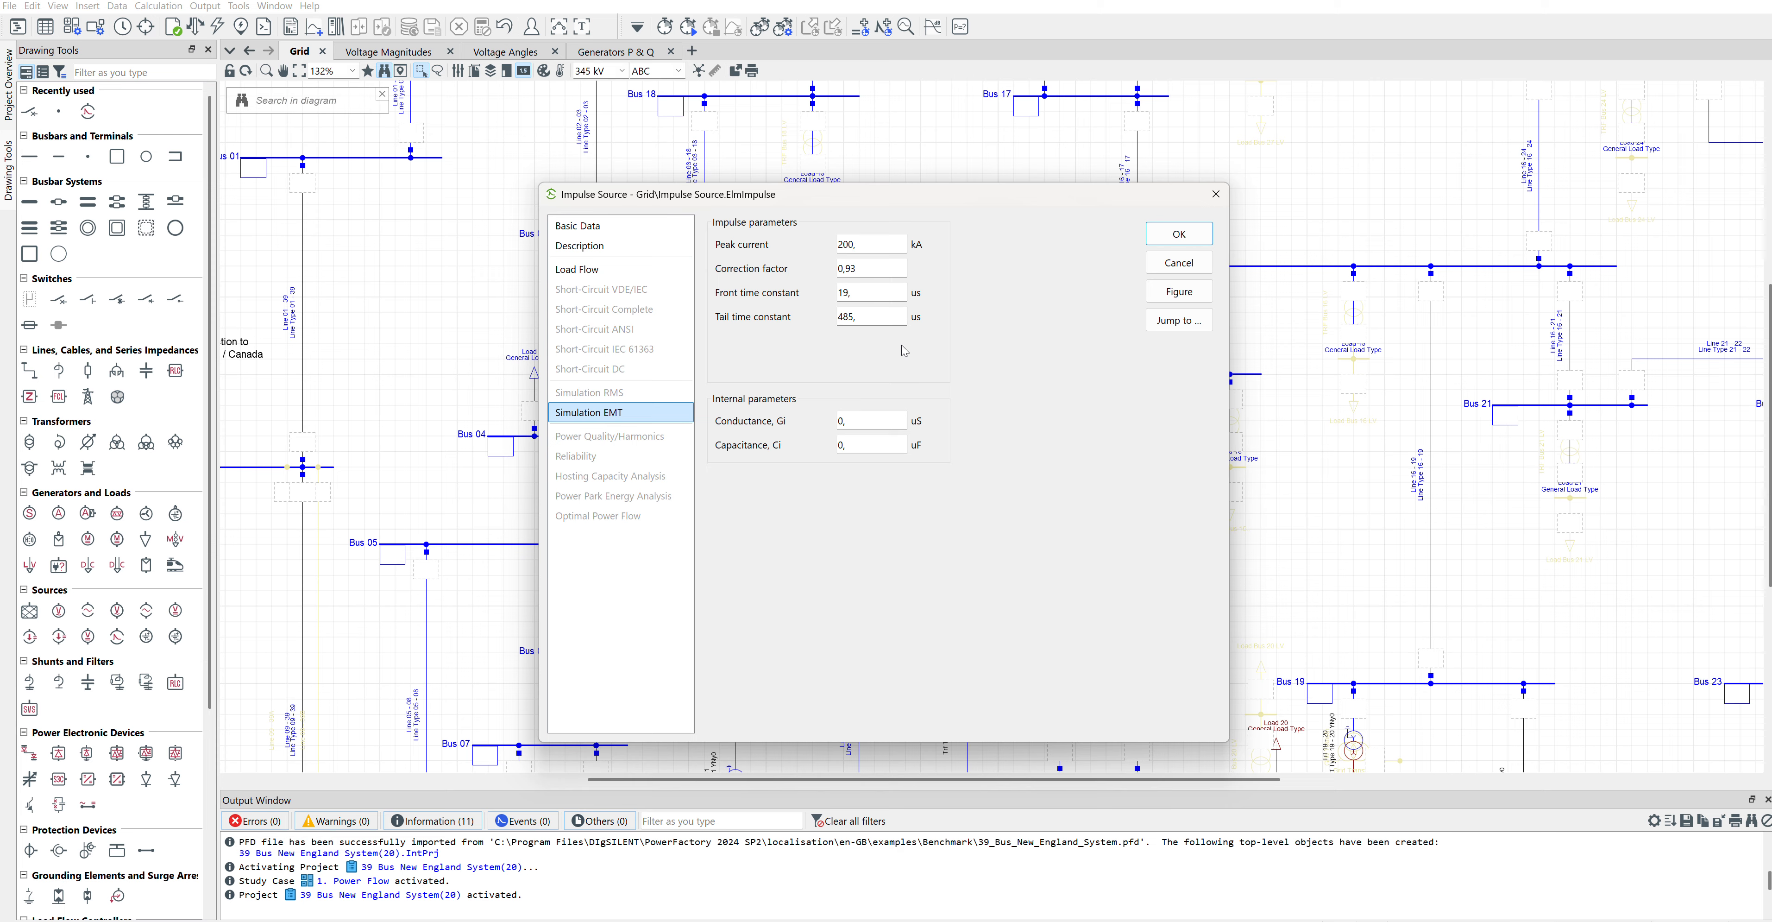
{"action": "left_click_drag", "start_coordinate": [980, 198], "coordinate": [518, 196]}
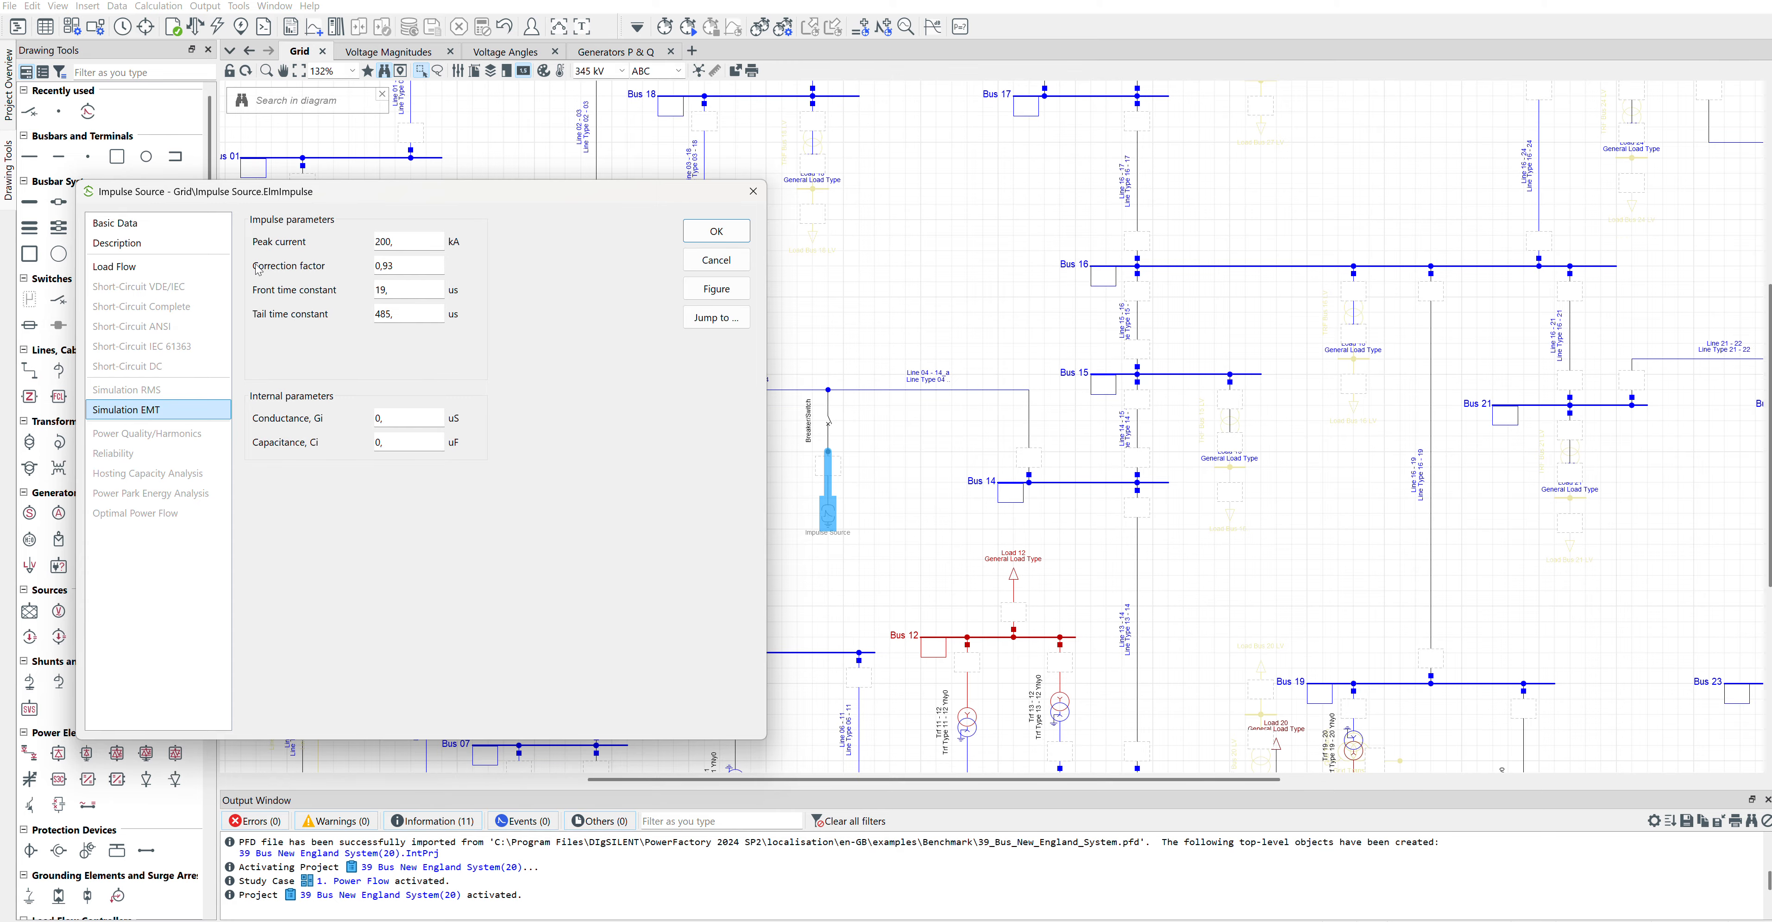
{"action": "key", "text": "Tab"}
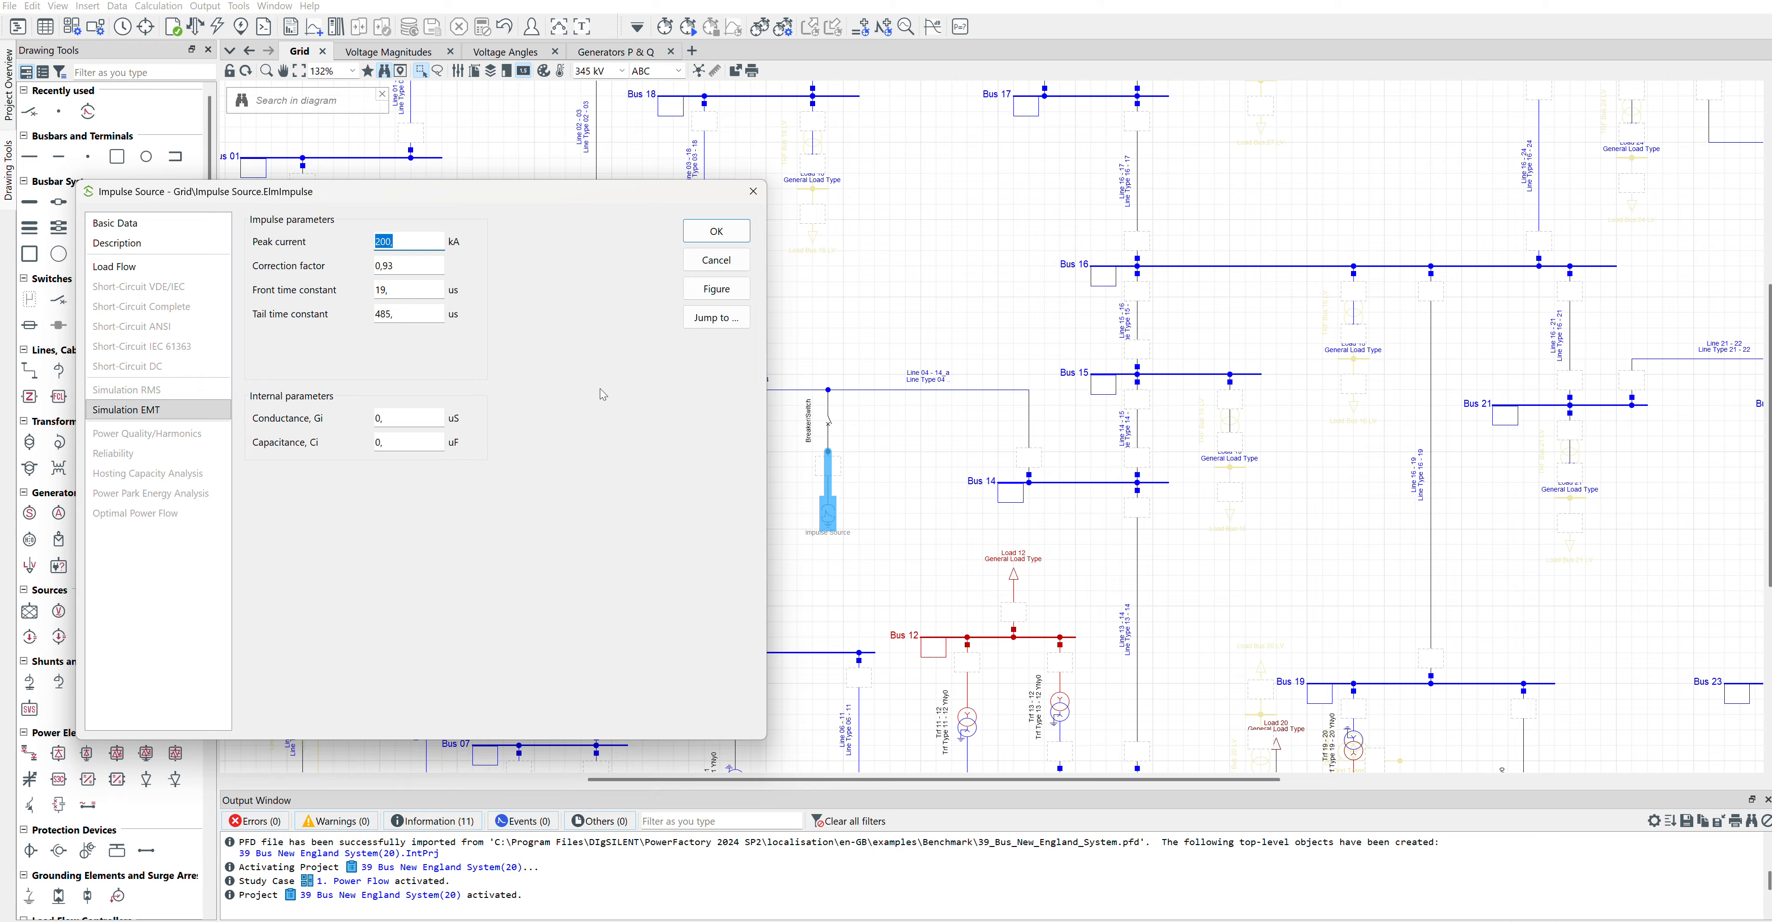
{"action": "type", "text": "10"}
{"action": "left_click", "coordinate": [715, 288]}
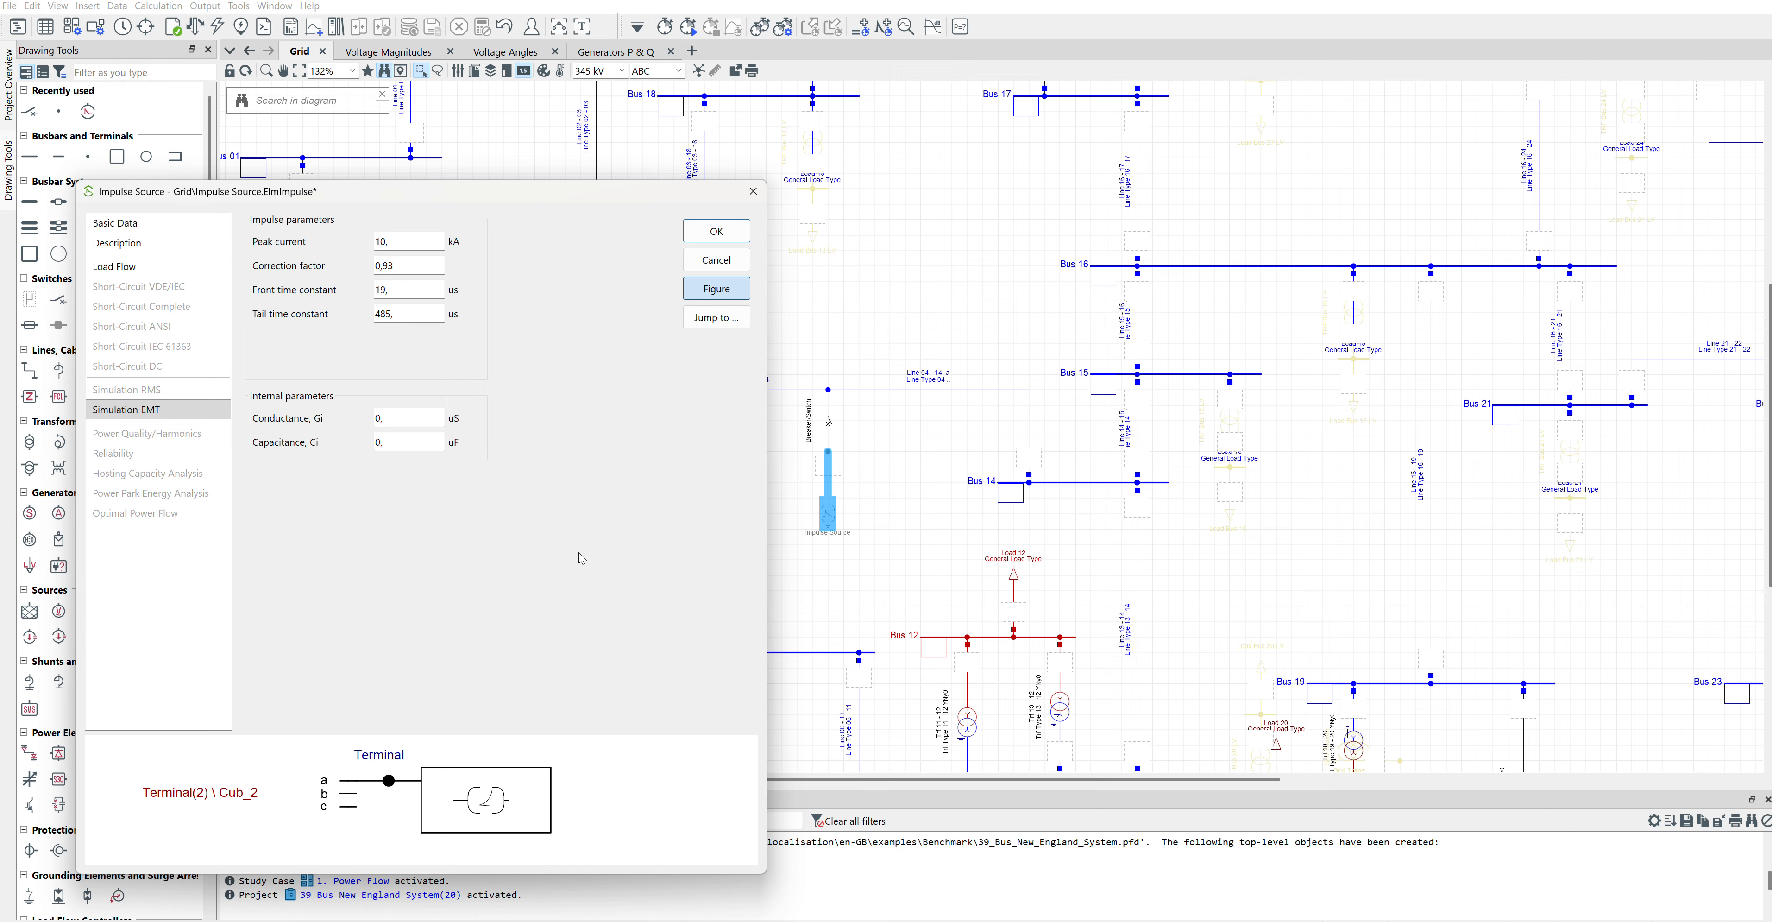
Step: Set the impulse source's internal conductance to 1000 uS and capacitance to 1000 uF, and apply the settings
{"action": "double_click", "coordinate": [379, 442]}
{"action": "type", "text": "1000"}
{"action": "key", "text": "shift+Tab"}
{"action": "type", "text": "1000"}
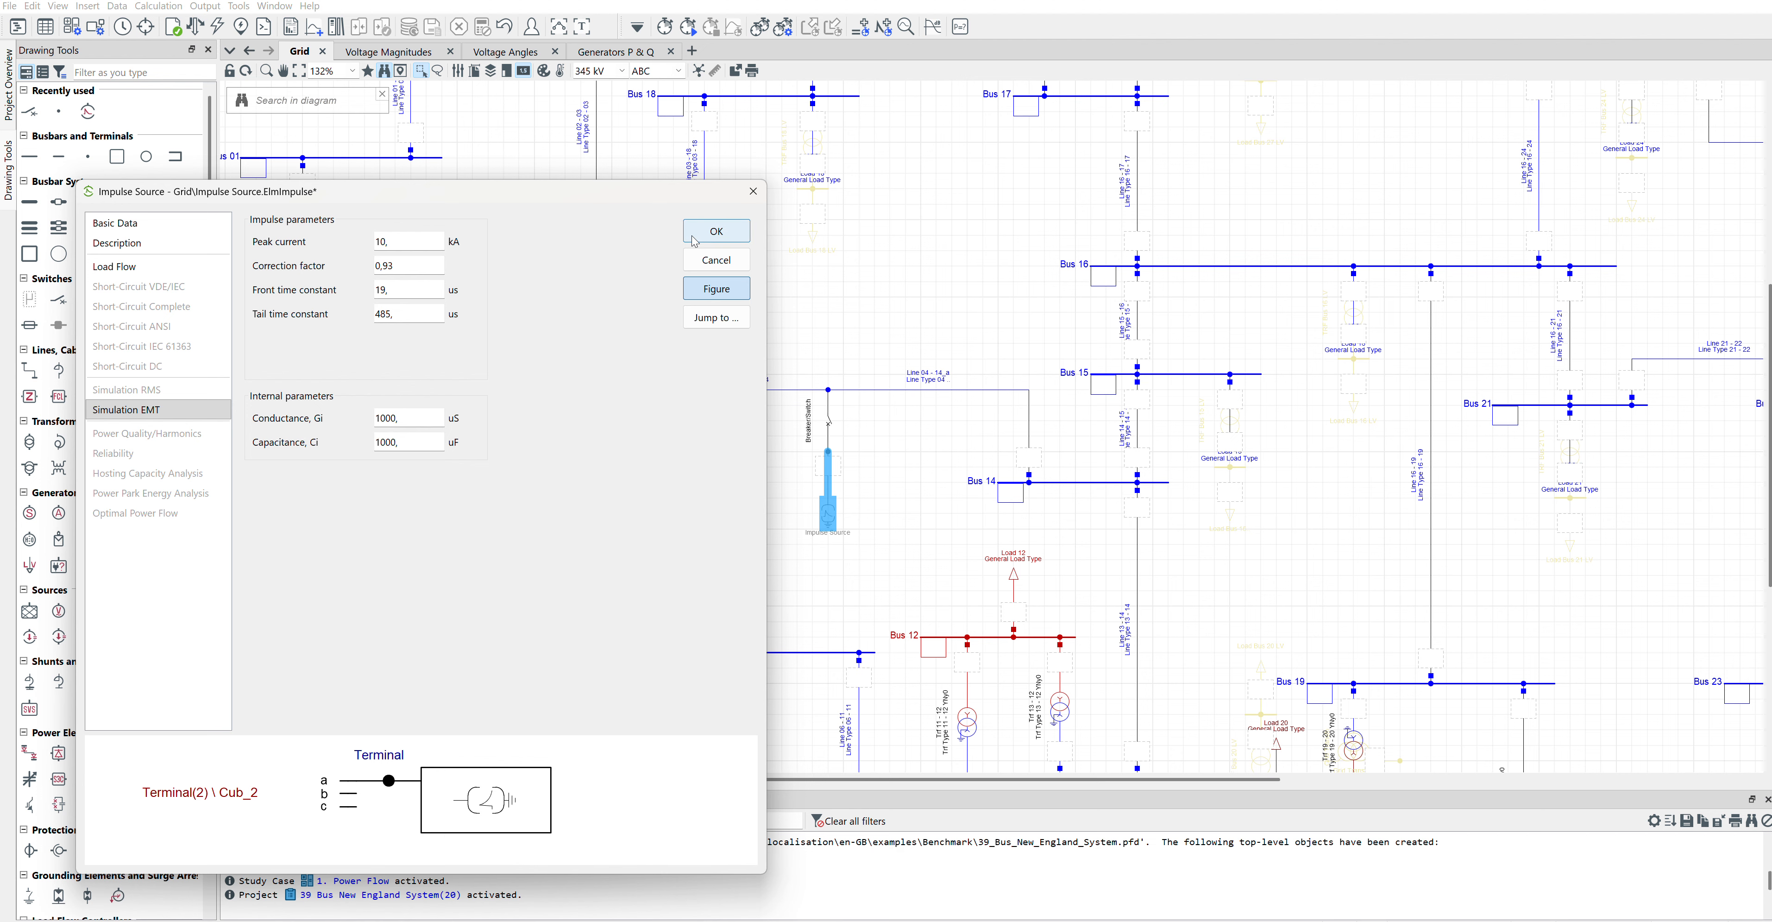
{"action": "left_click", "coordinate": [715, 231]}
Step: Define a switch event that closes all phases of the breaker/switch feeding the impulse source
{"action": "right_click", "coordinate": [829, 421]}
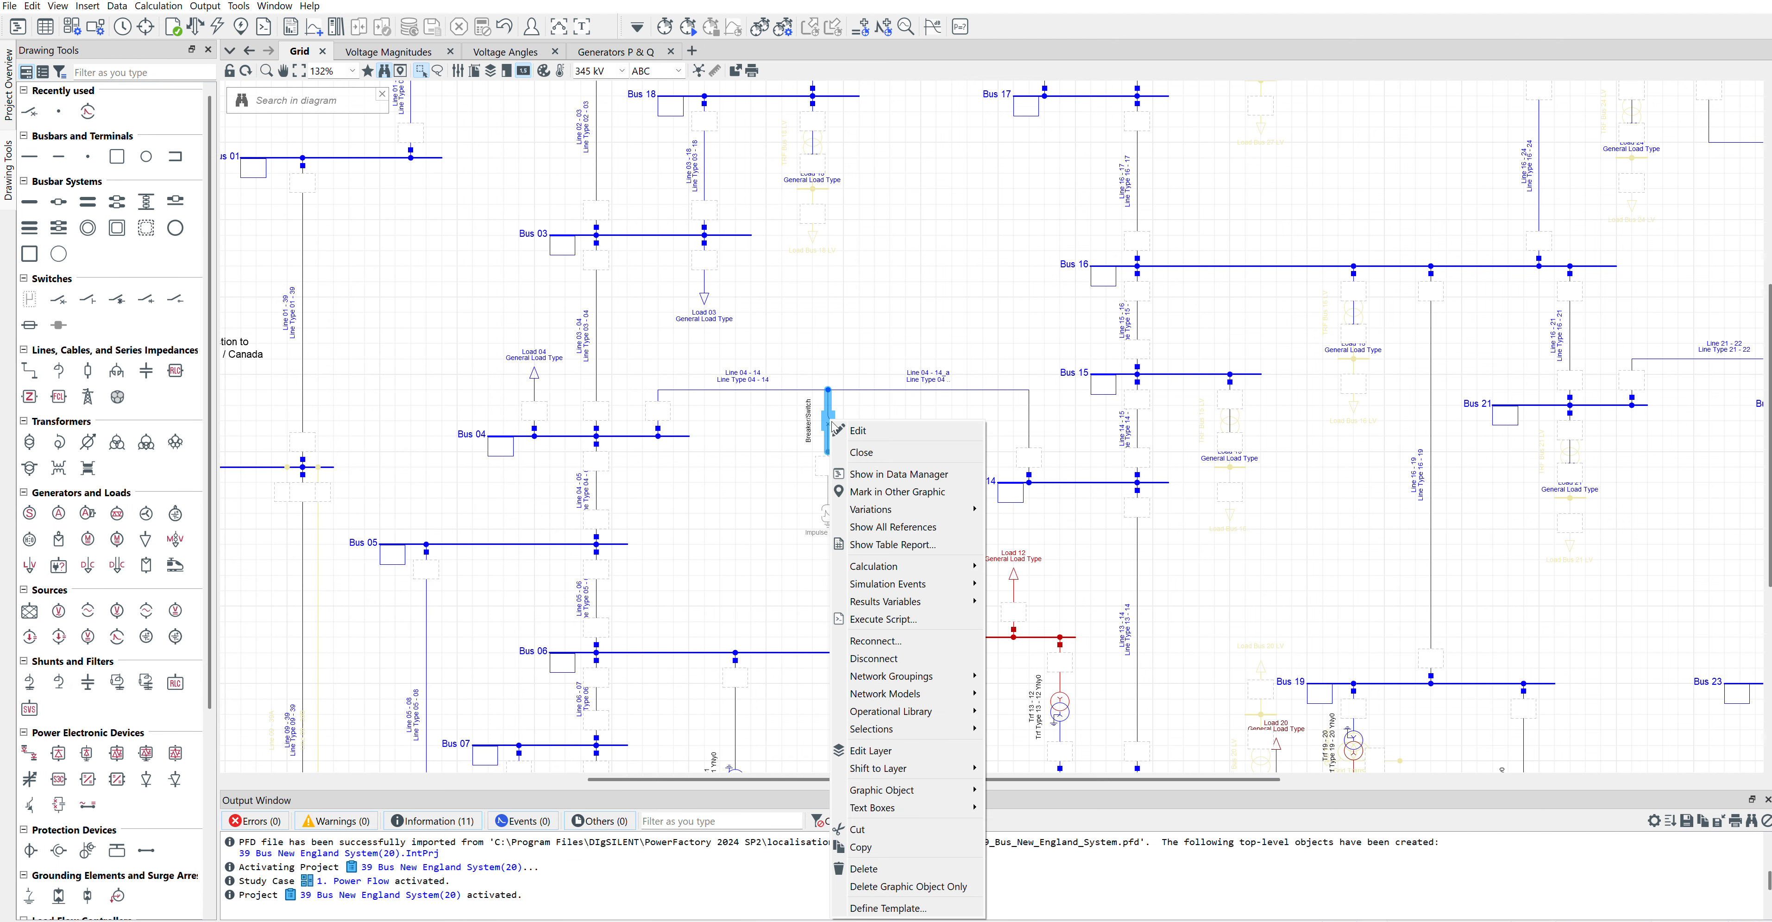
{"action": "mouse_move", "coordinate": [930, 715]}
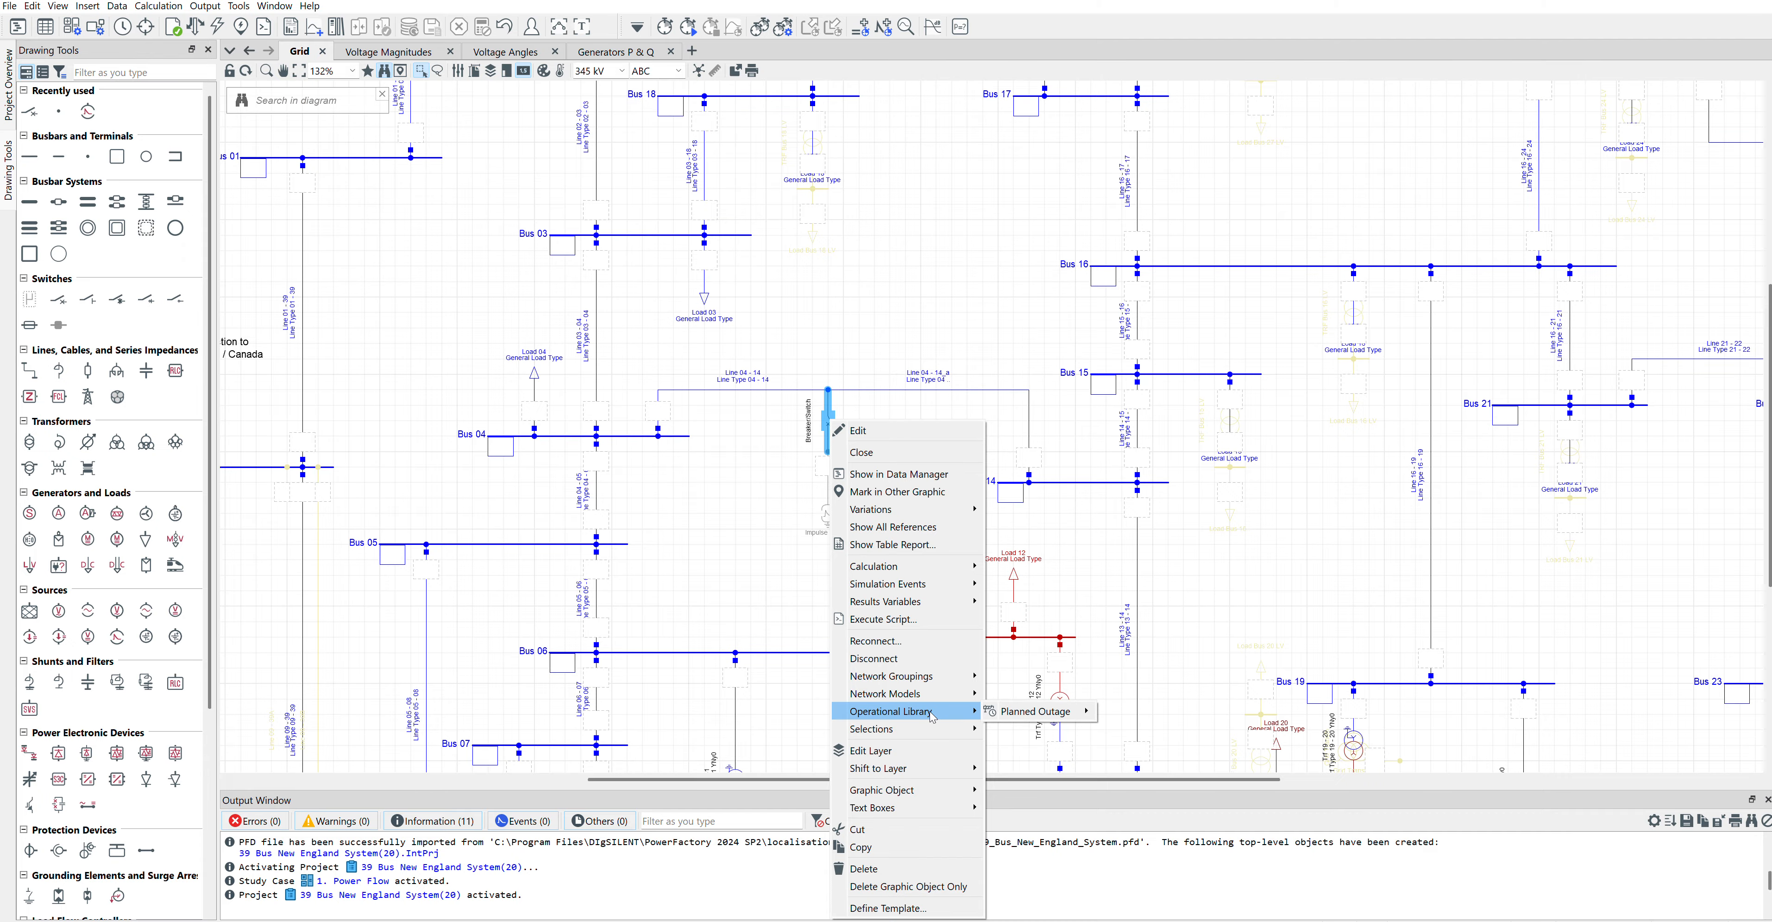
{"action": "mouse_move", "coordinate": [939, 605]}
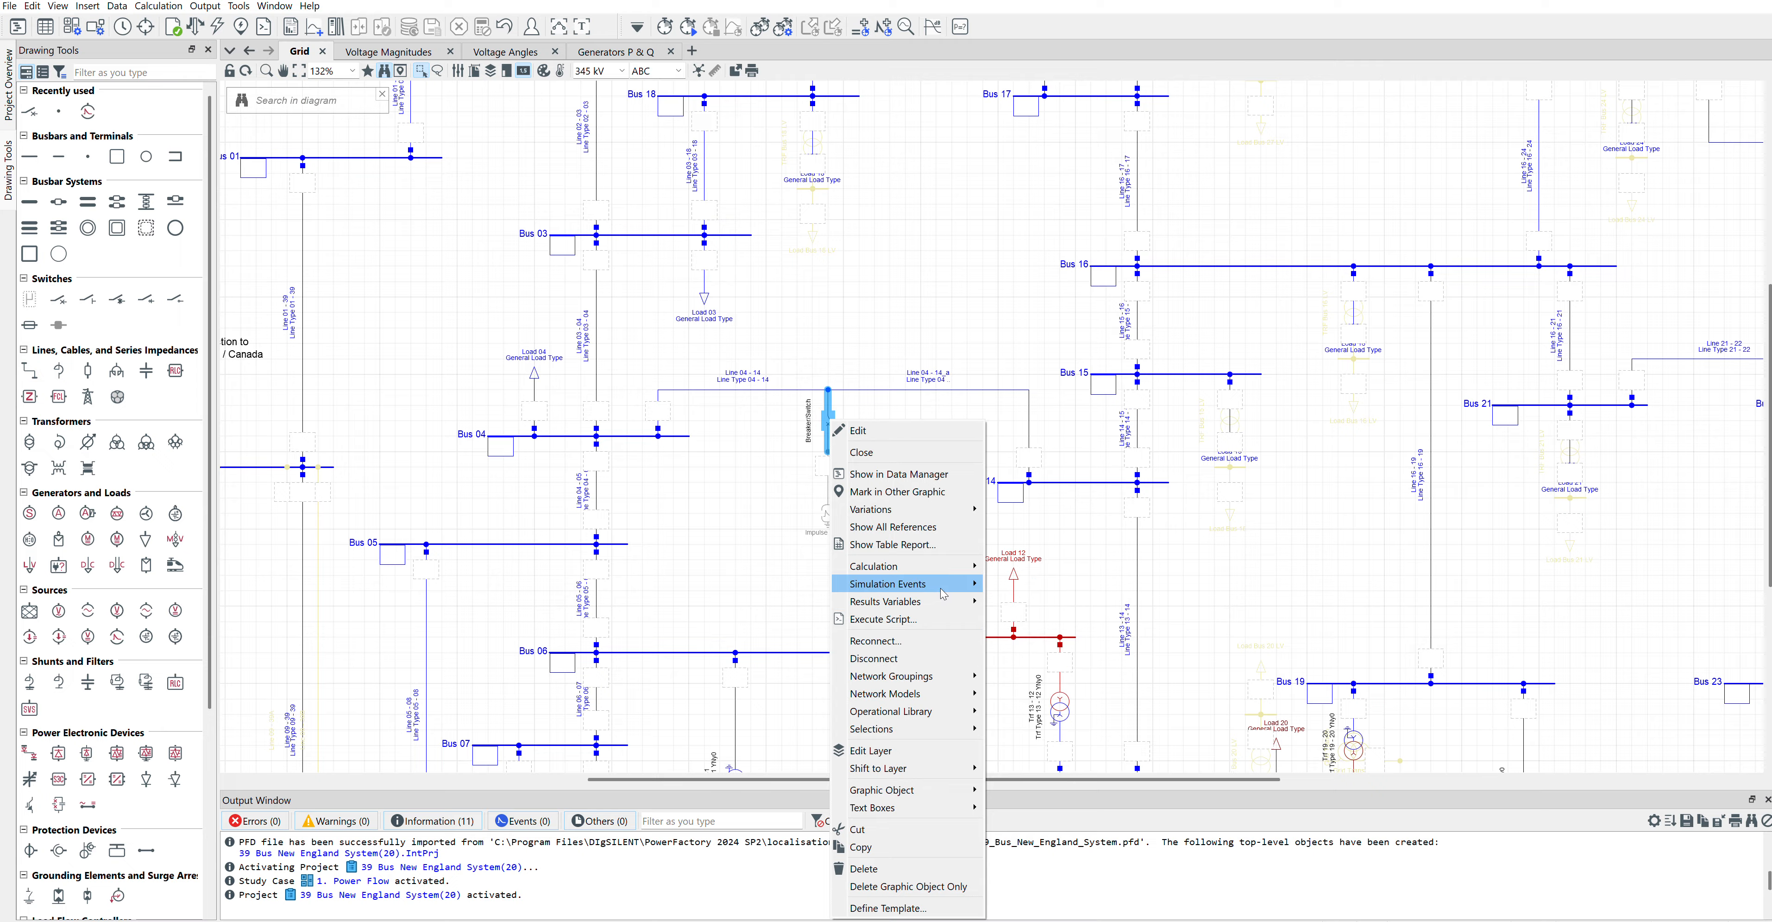
{"action": "left_click", "coordinate": [1025, 584]}
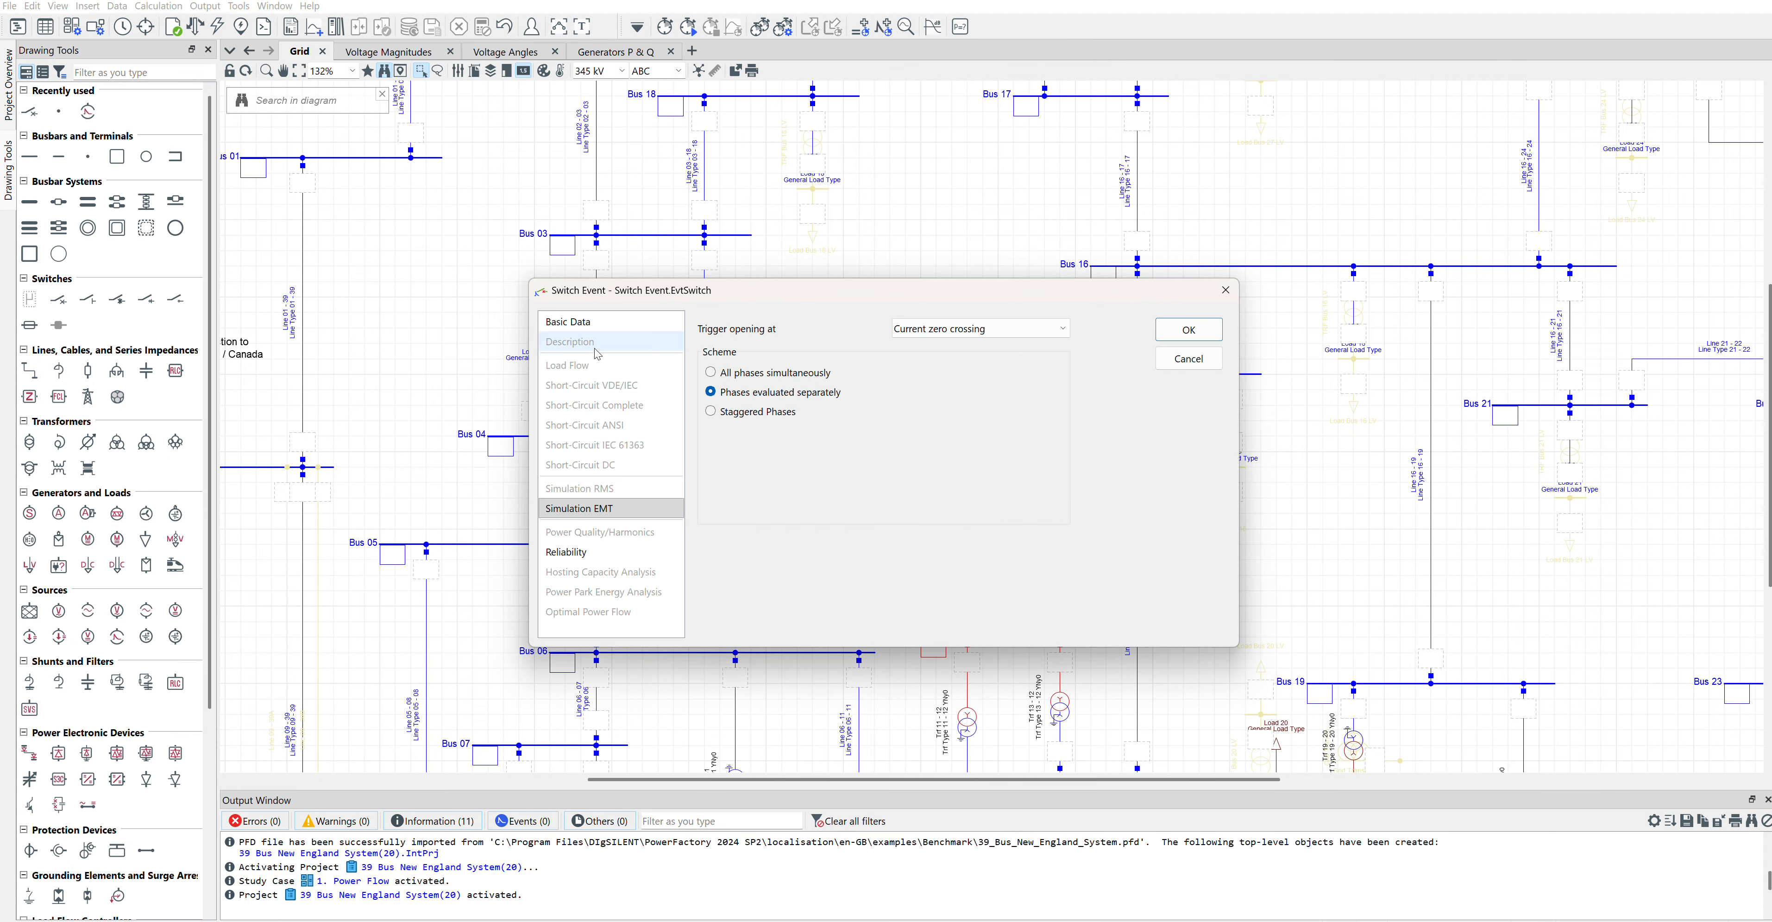
{"action": "left_click", "coordinate": [567, 322]}
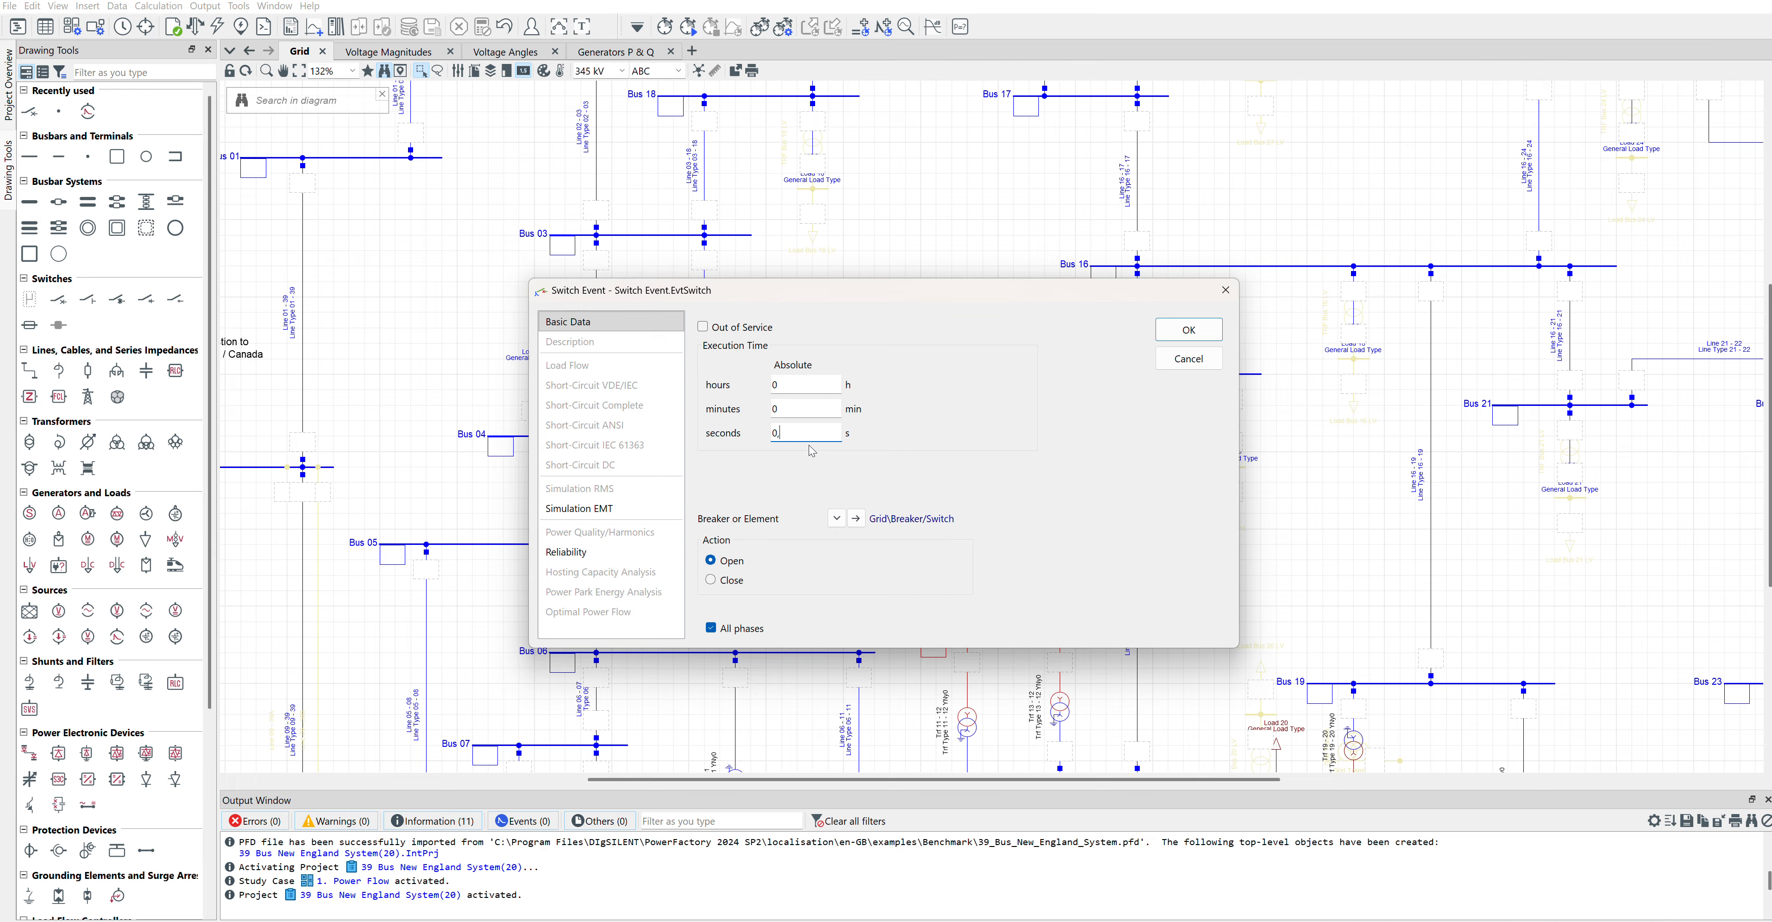
{"action": "left_click", "coordinate": [712, 578]}
{"action": "left_click", "coordinate": [1204, 335]}
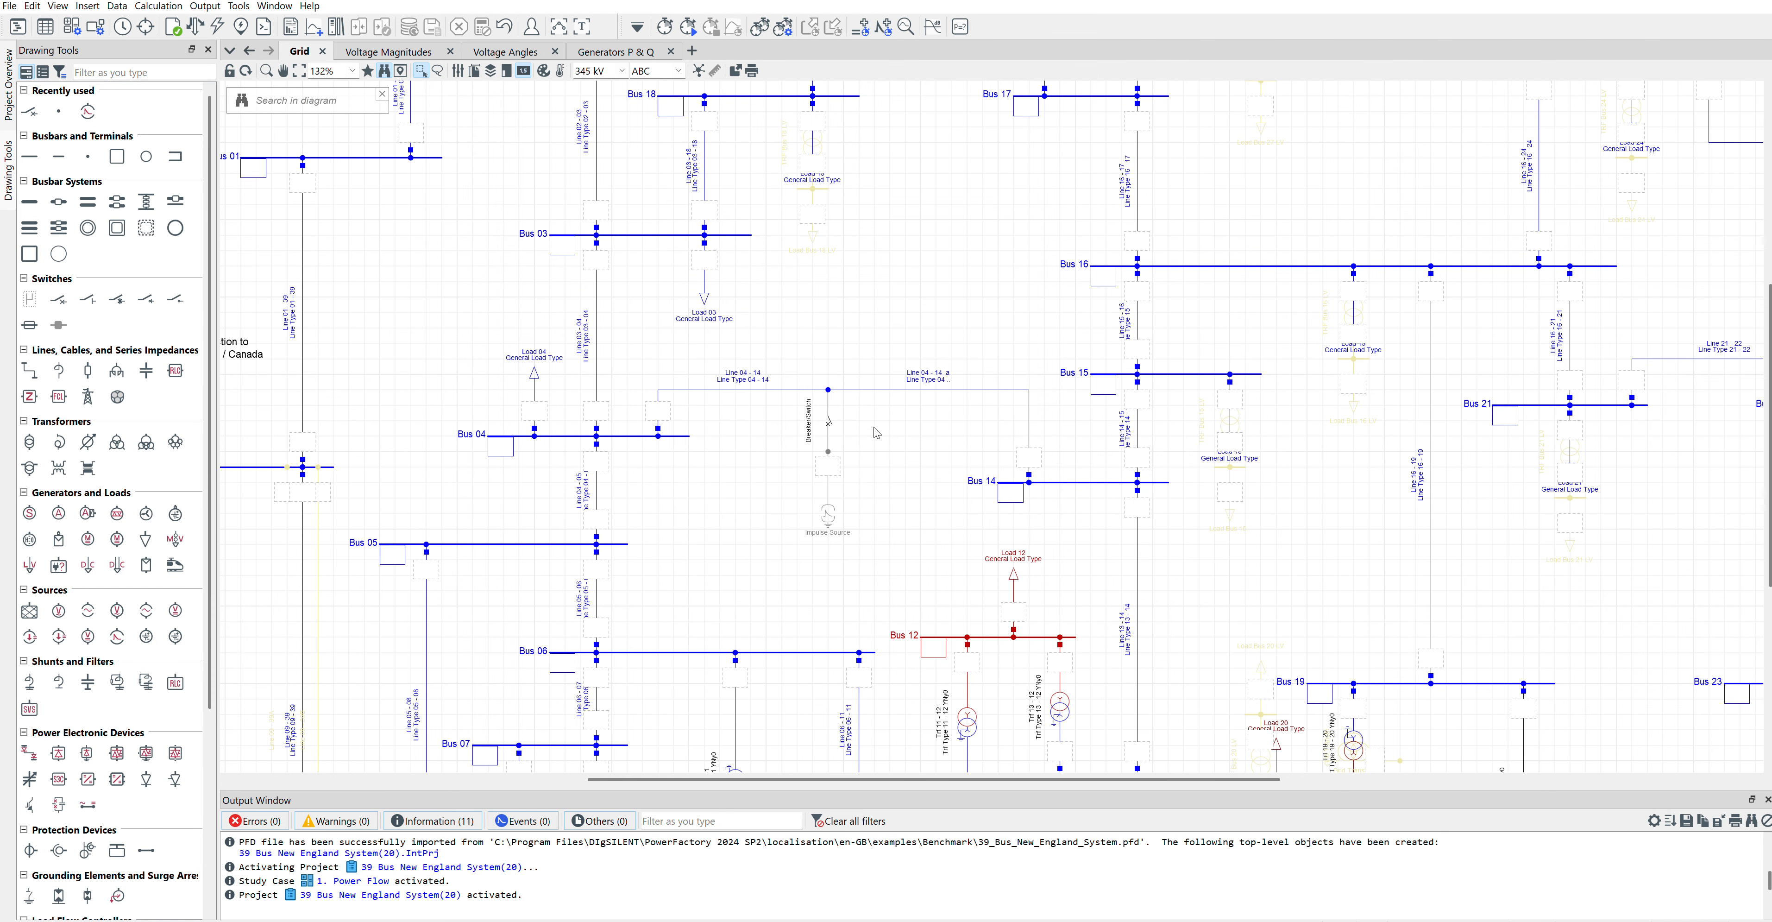
Step: Open the RMS/EMT results variable selection for Line 04 - 14_a and limit the available variables to Simulation EMT
{"action": "right_click", "coordinate": [961, 390]}
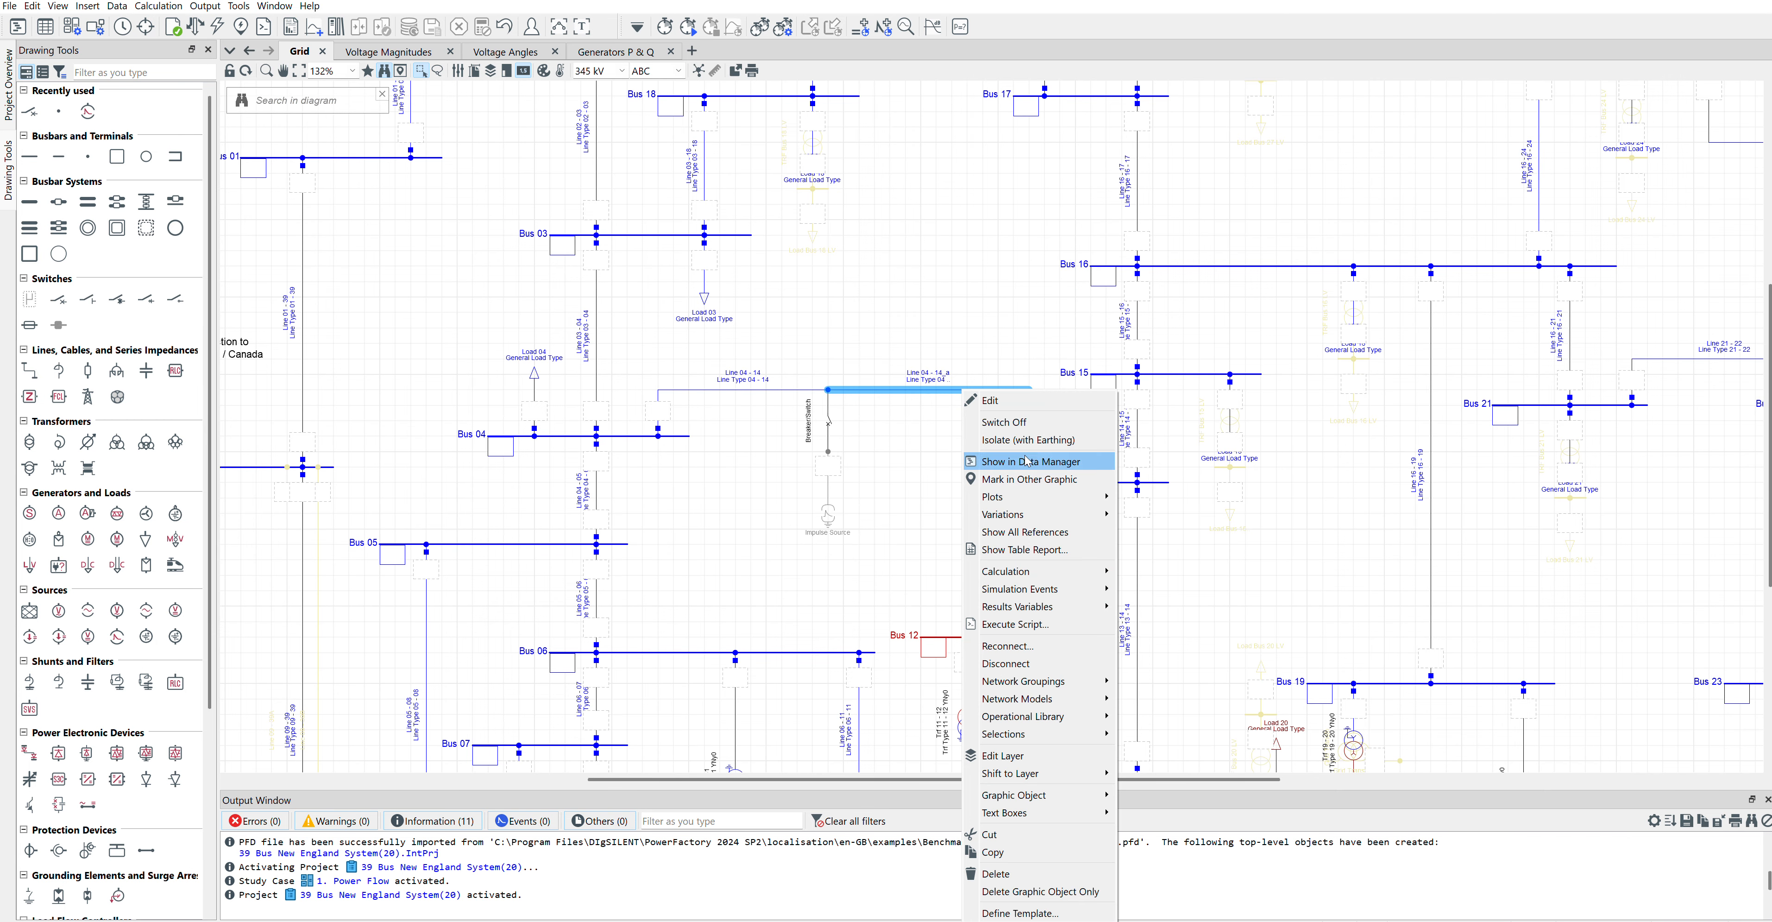
{"action": "mouse_move", "coordinate": [1084, 592]}
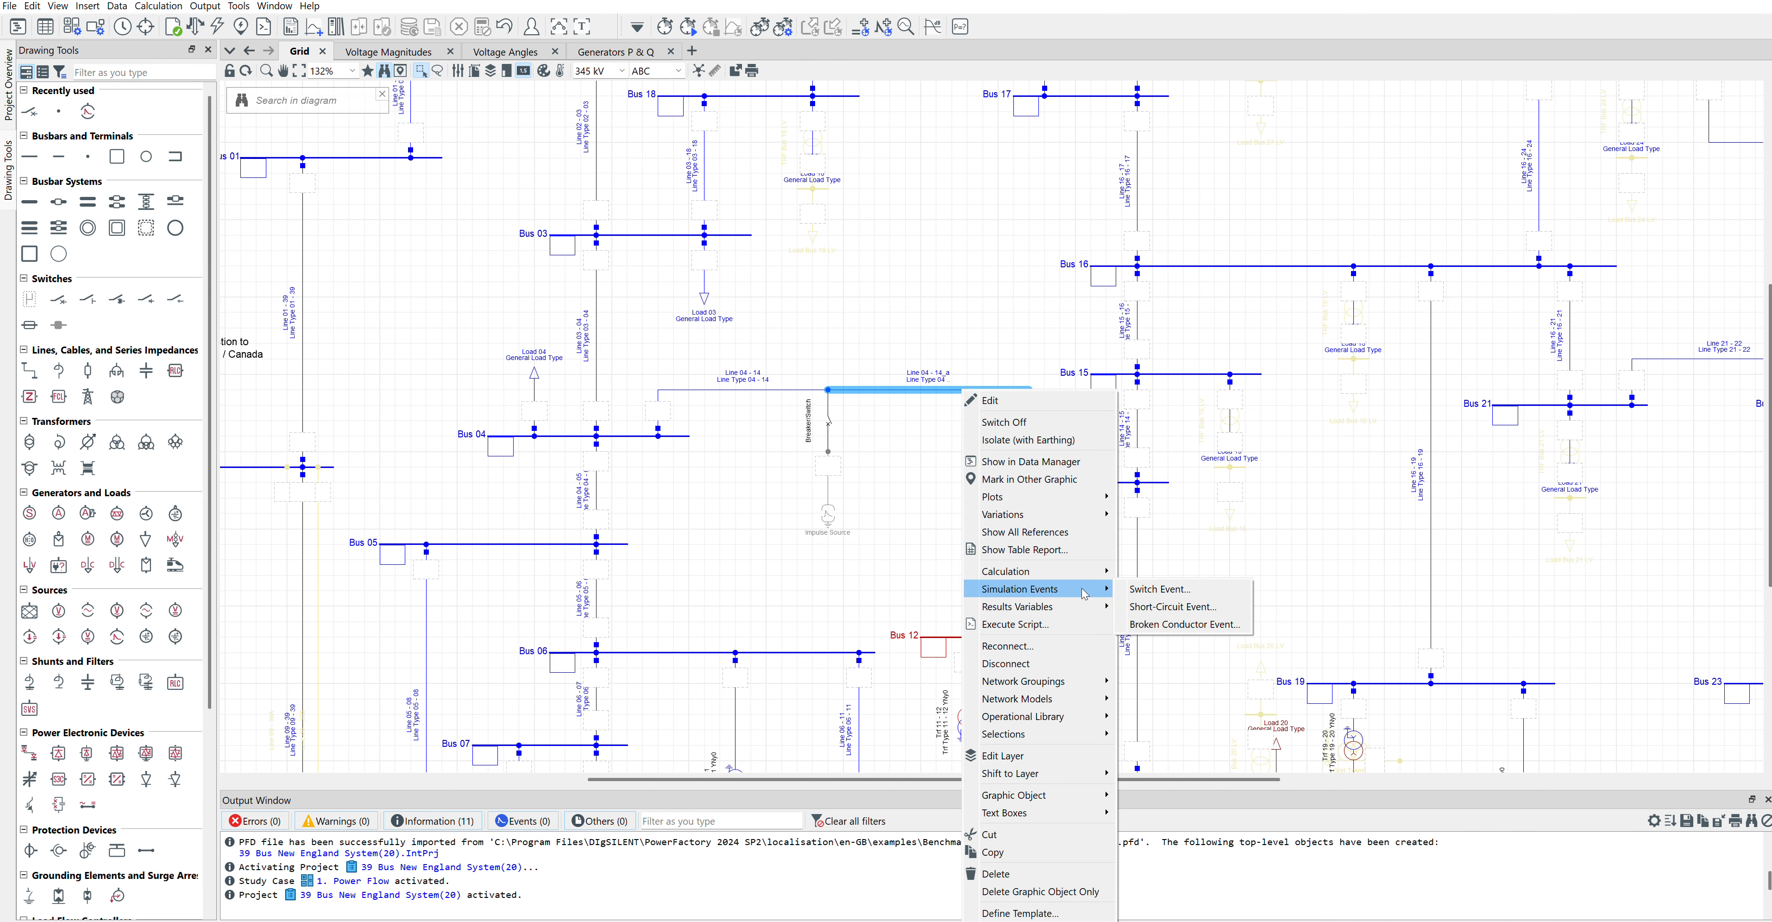
{"action": "mouse_move", "coordinate": [1032, 606]}
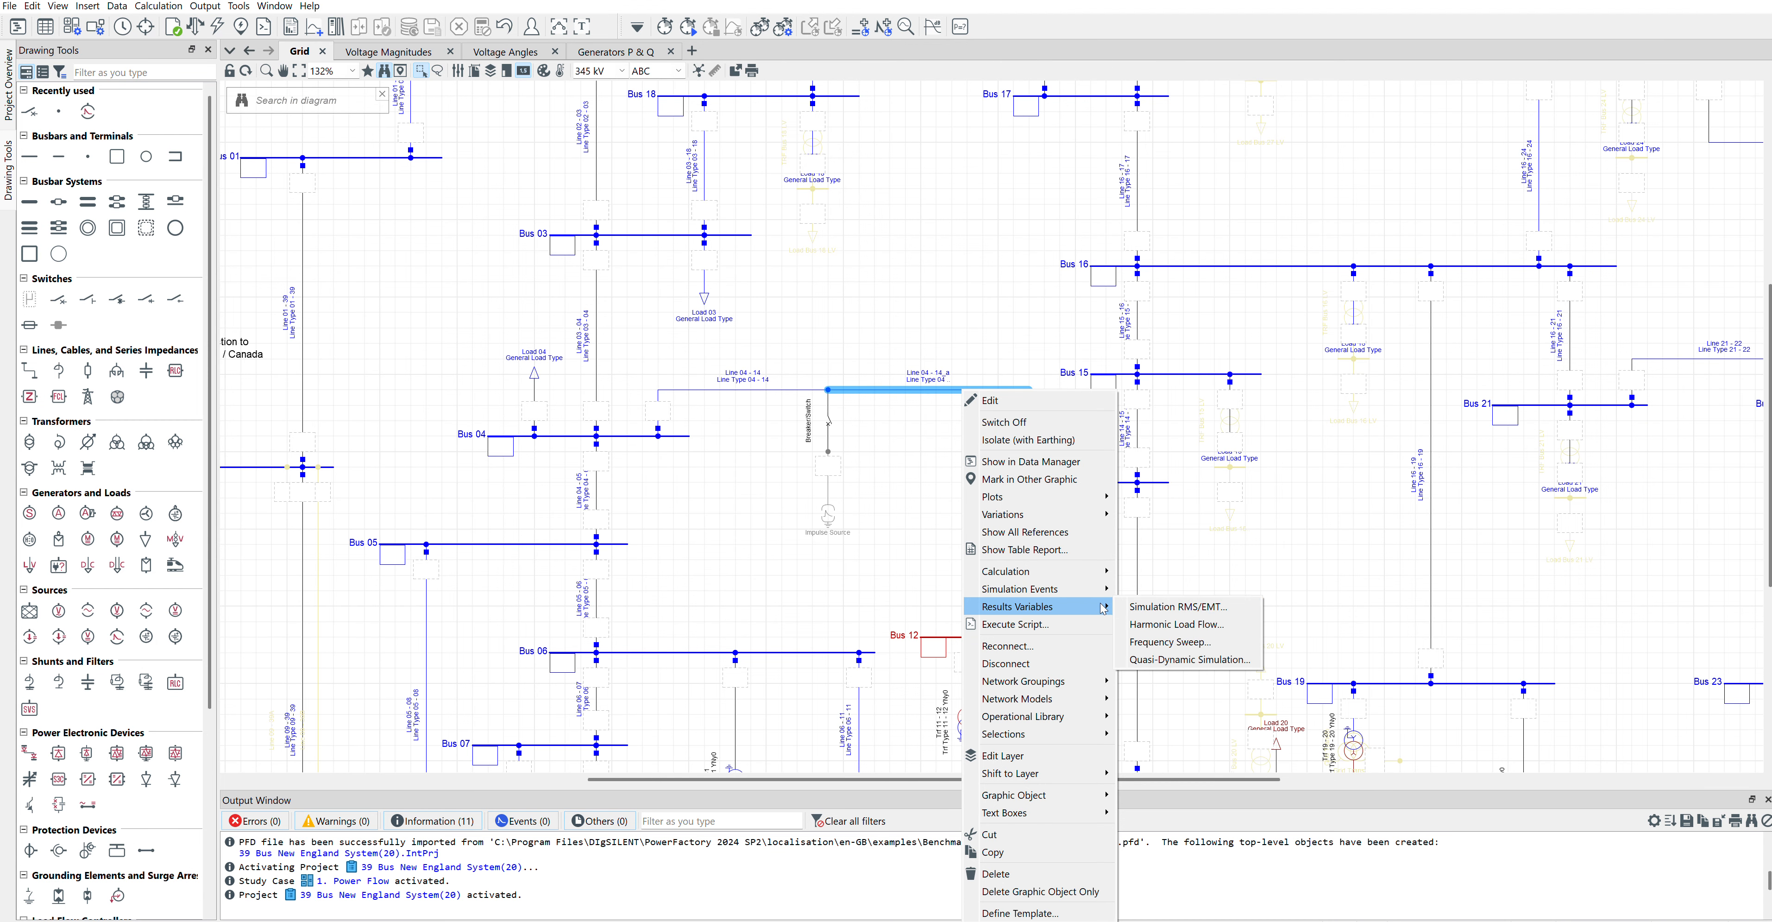
{"action": "left_click", "coordinate": [1170, 608]}
{"action": "double_click", "coordinate": [501, 292]}
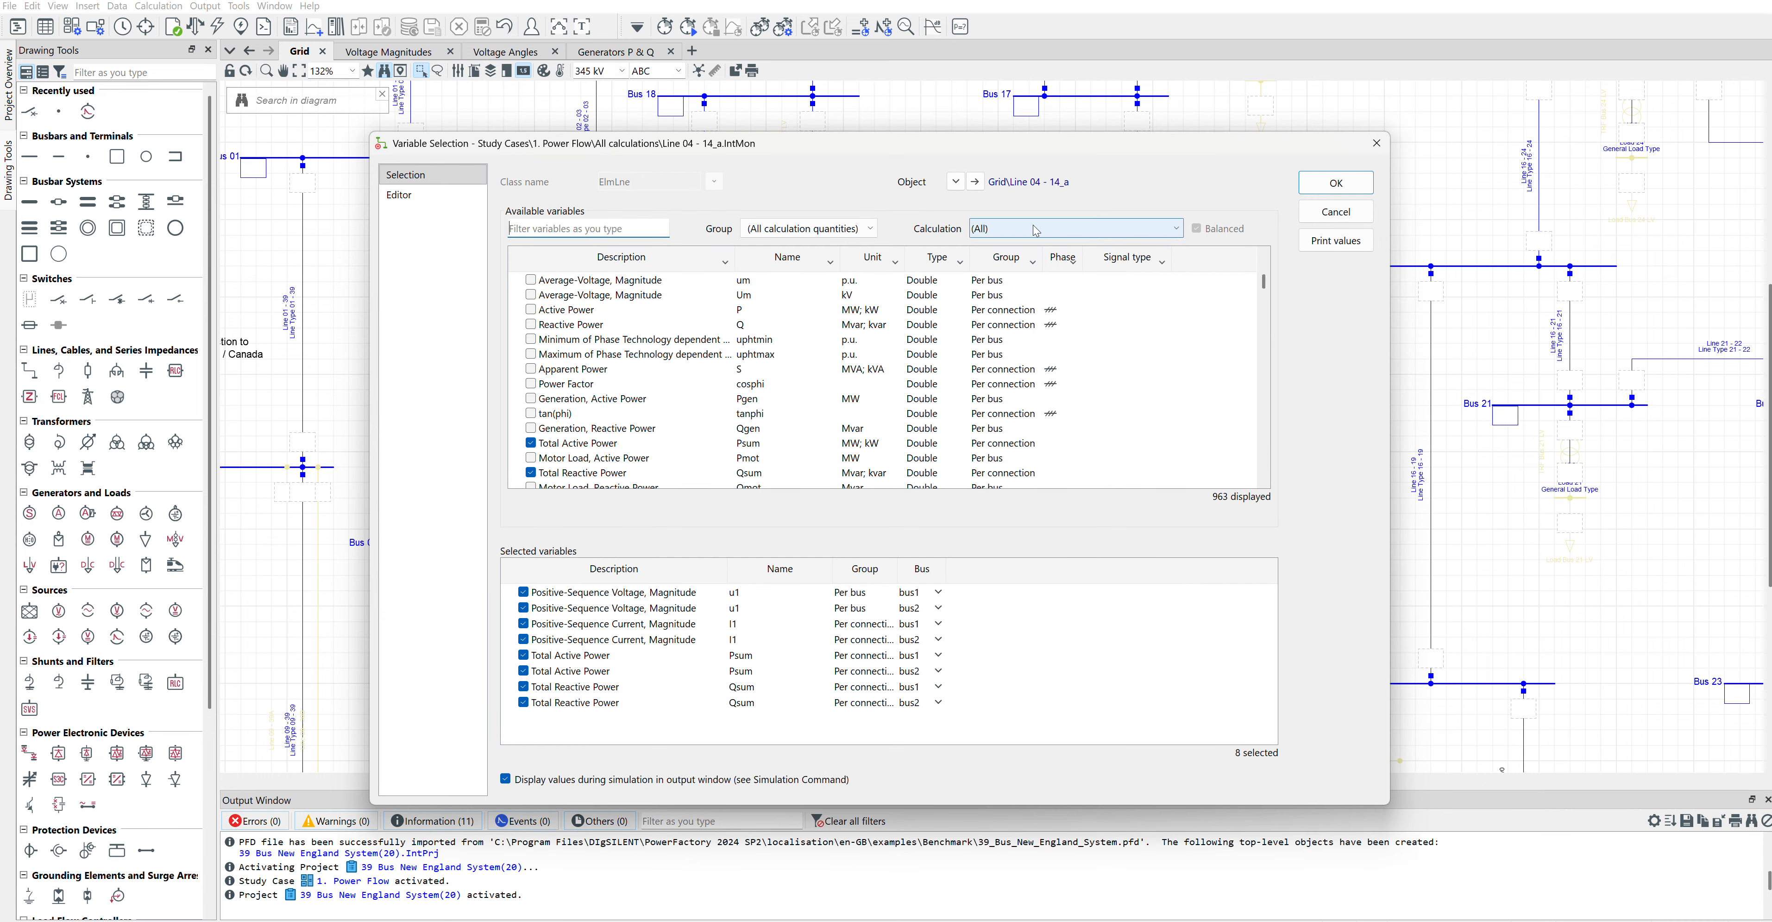
{"action": "left_click", "coordinate": [1035, 232]}
{"action": "left_click", "coordinate": [1017, 549]}
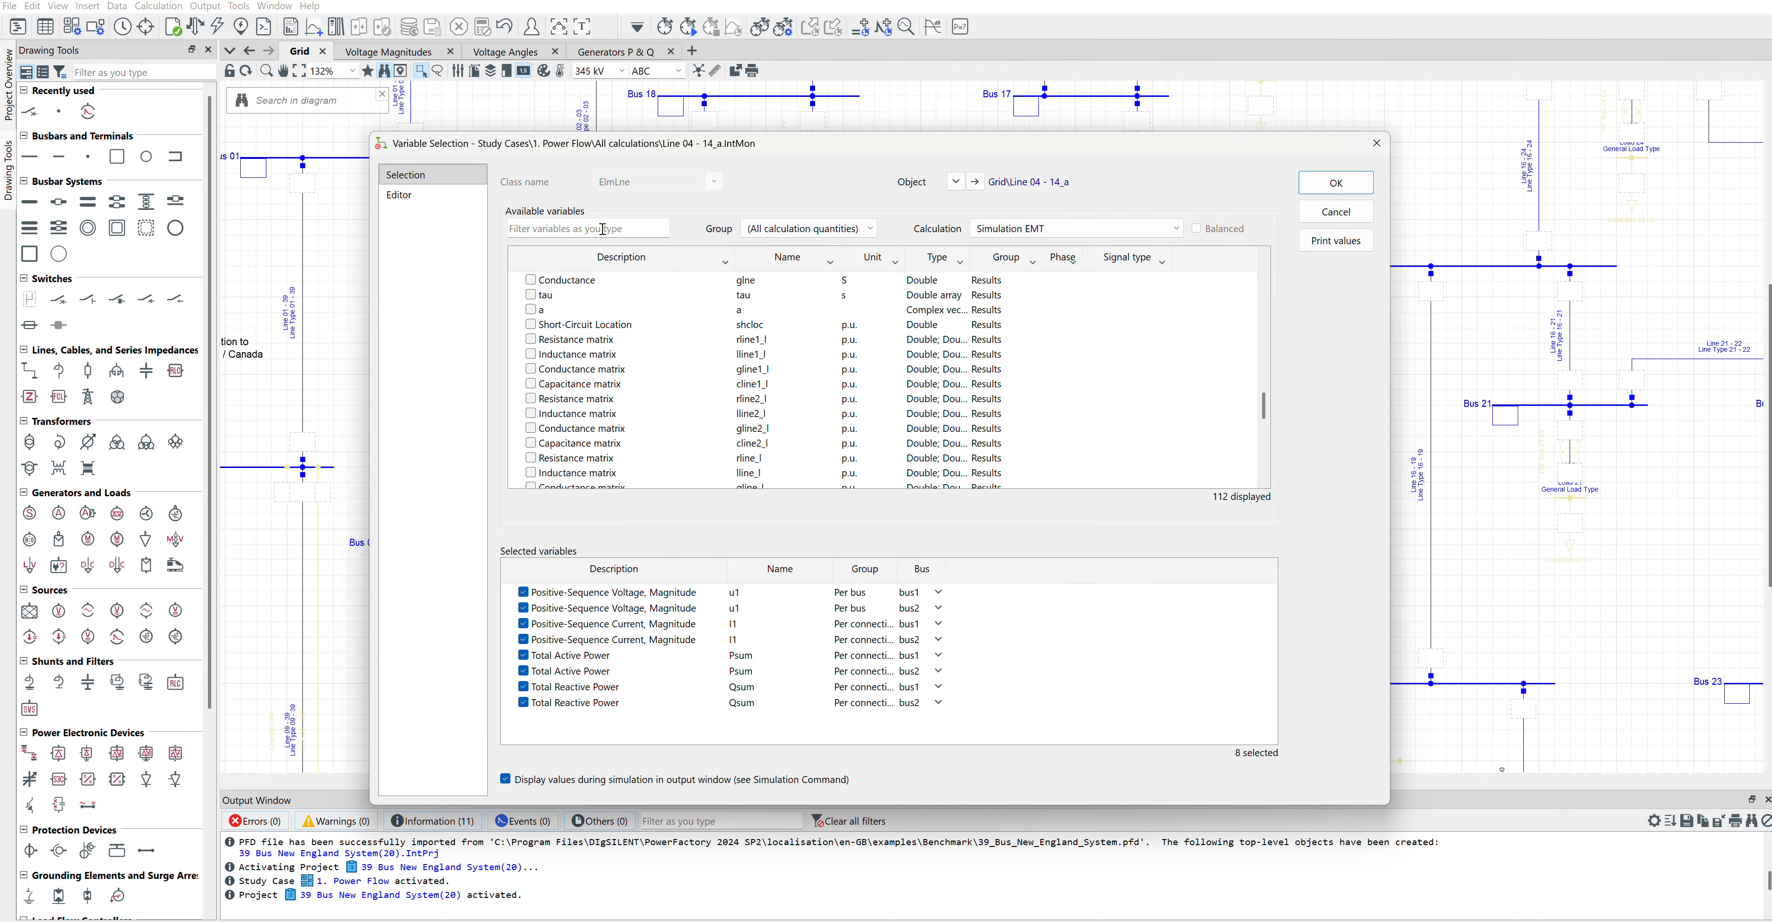
Step: Add Phase Current in kA at bus1 for phases A, B and C to the recorded variables of Line 04 - 14_a
{"action": "type", "text": "phase"}
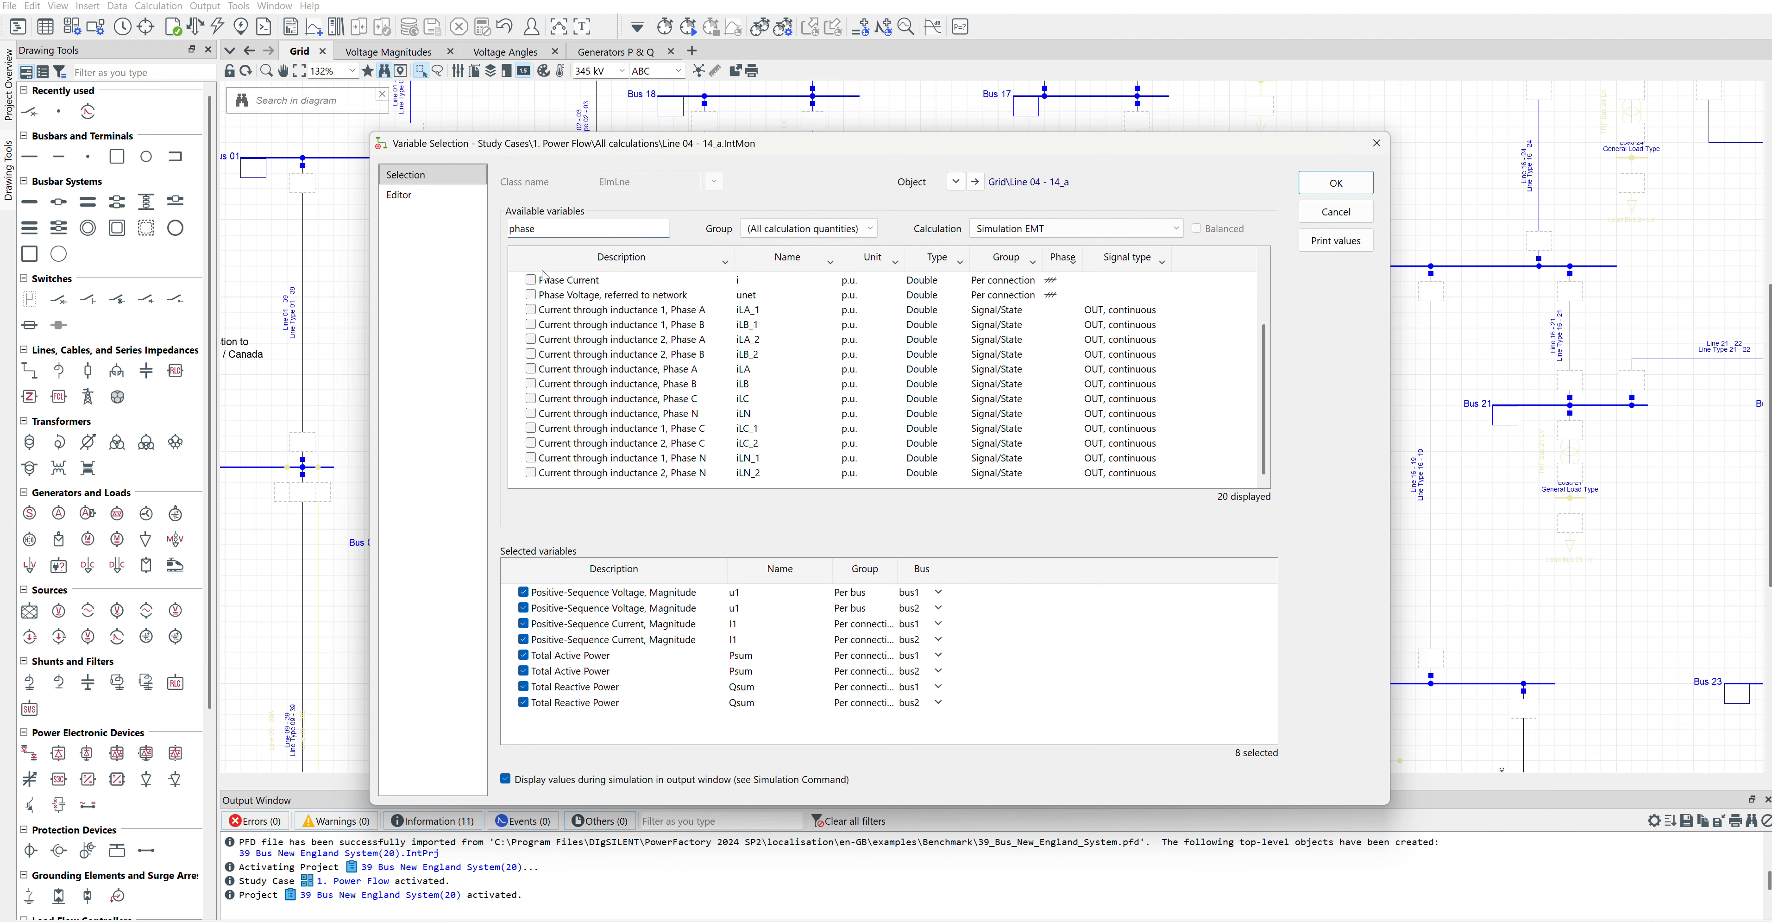
{"action": "scroll", "coordinate": [543, 276], "scroll_direction": "up", "scroll_amount": 3}
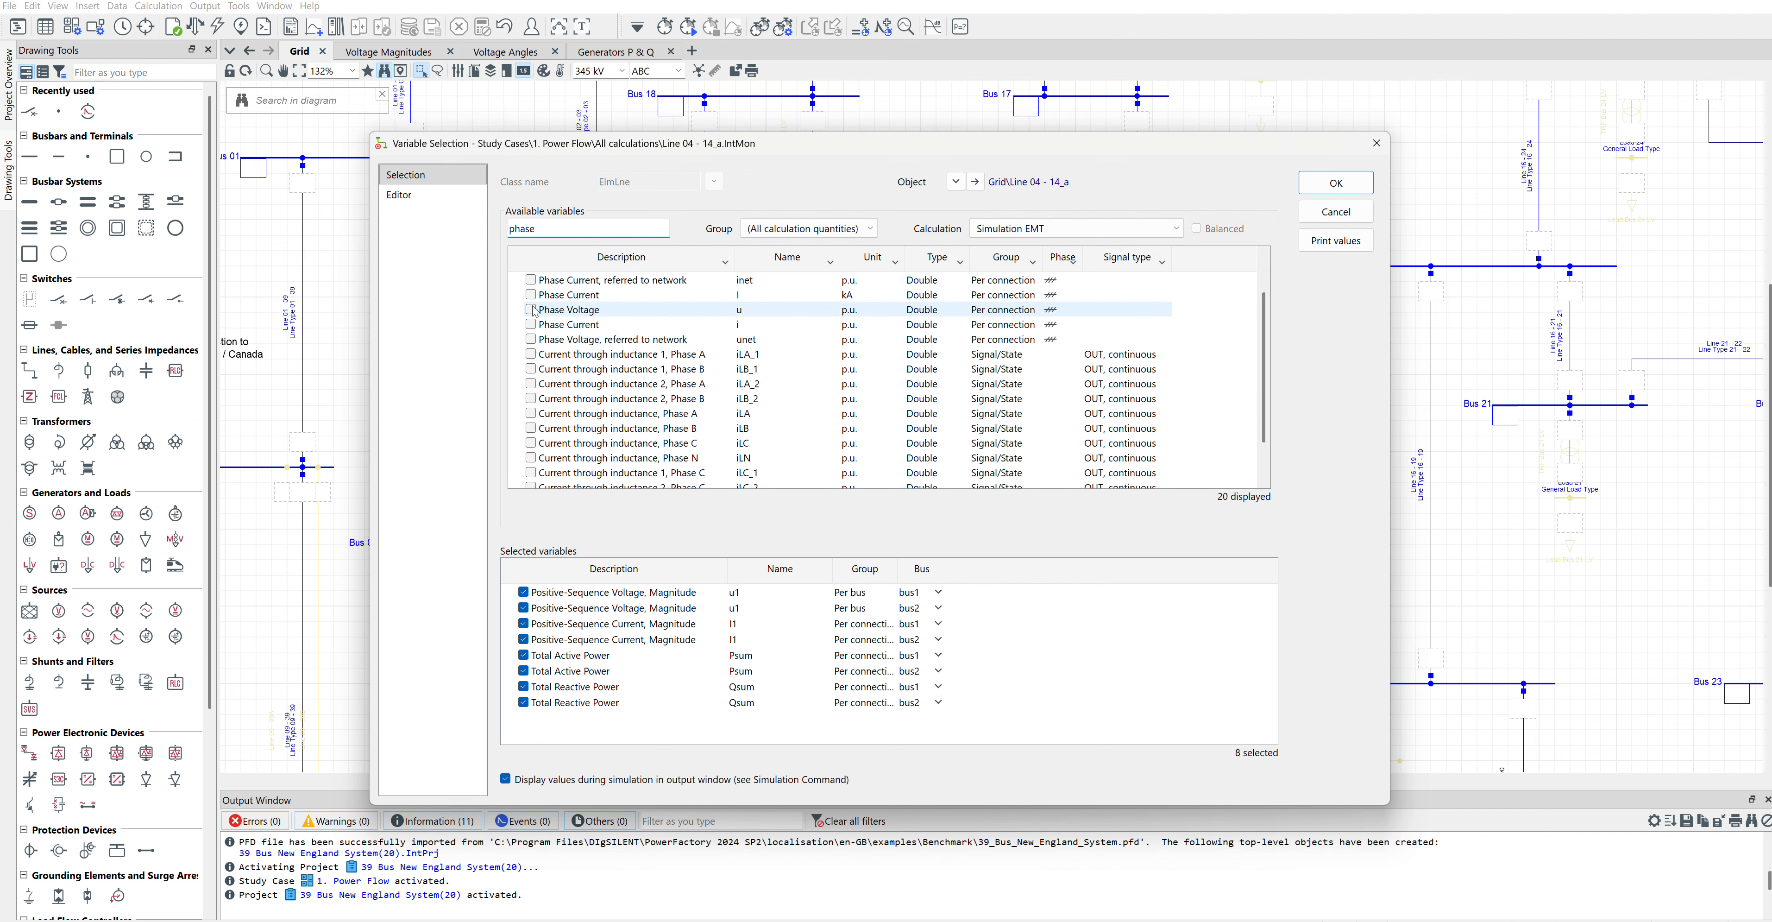
{"action": "left_click", "coordinate": [530, 295]}
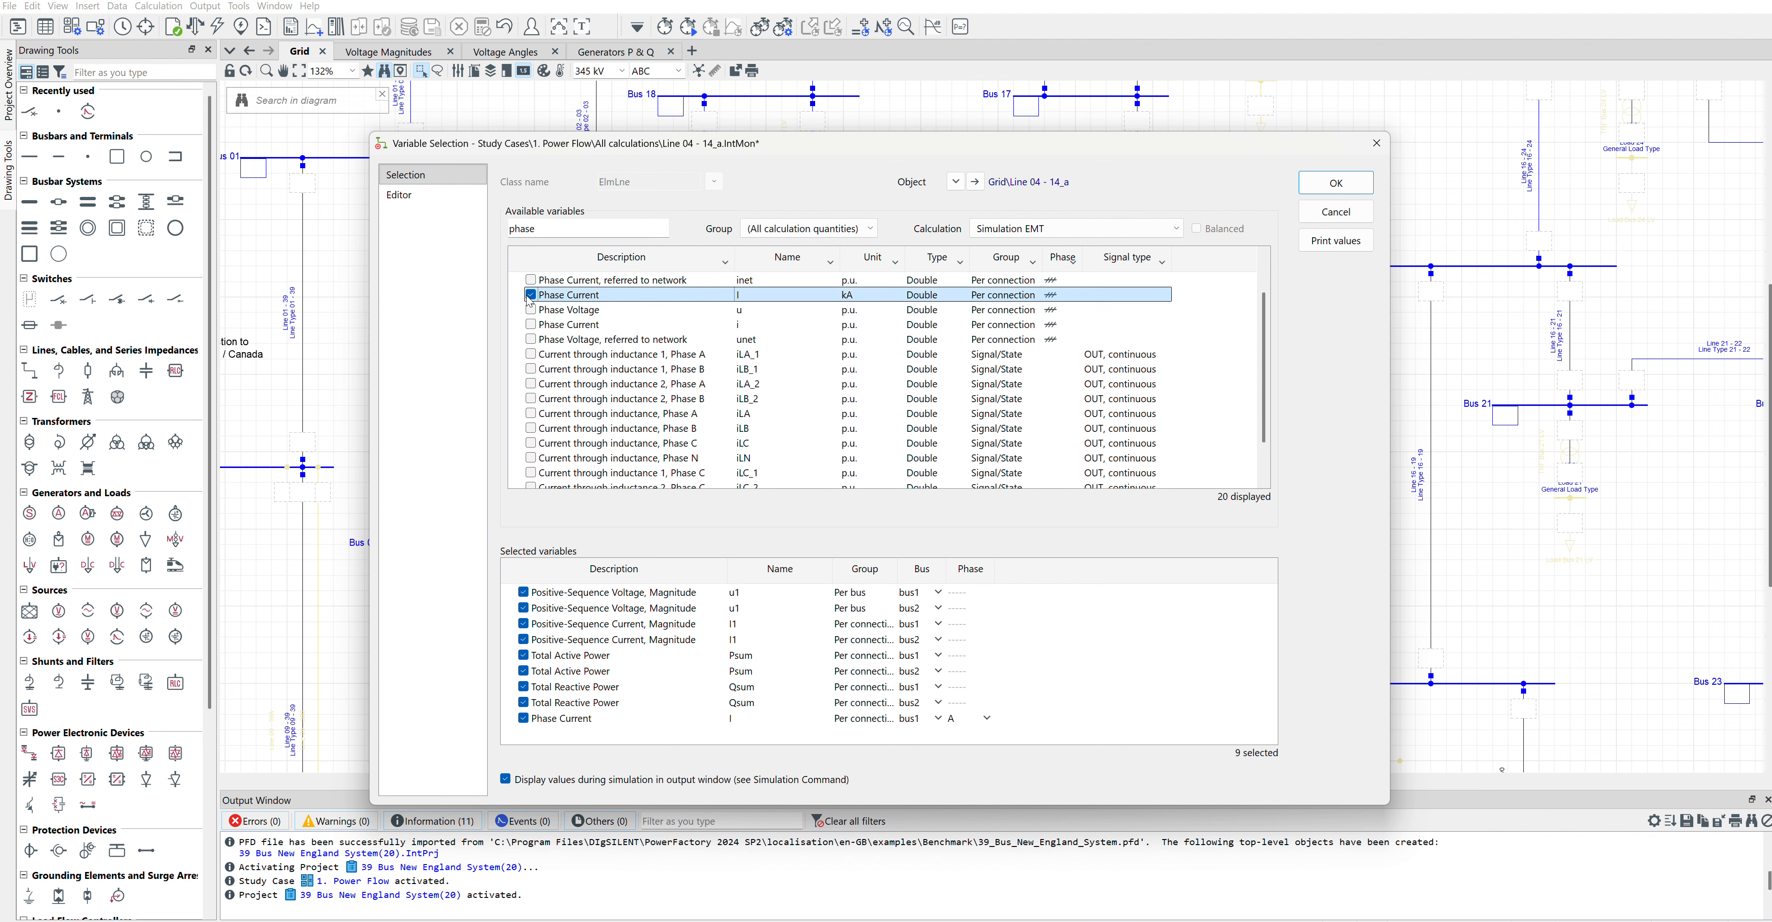
{"action": "left_click", "coordinate": [988, 718]}
{"action": "left_click", "coordinate": [961, 733]}
{"action": "left_click", "coordinate": [962, 748]}
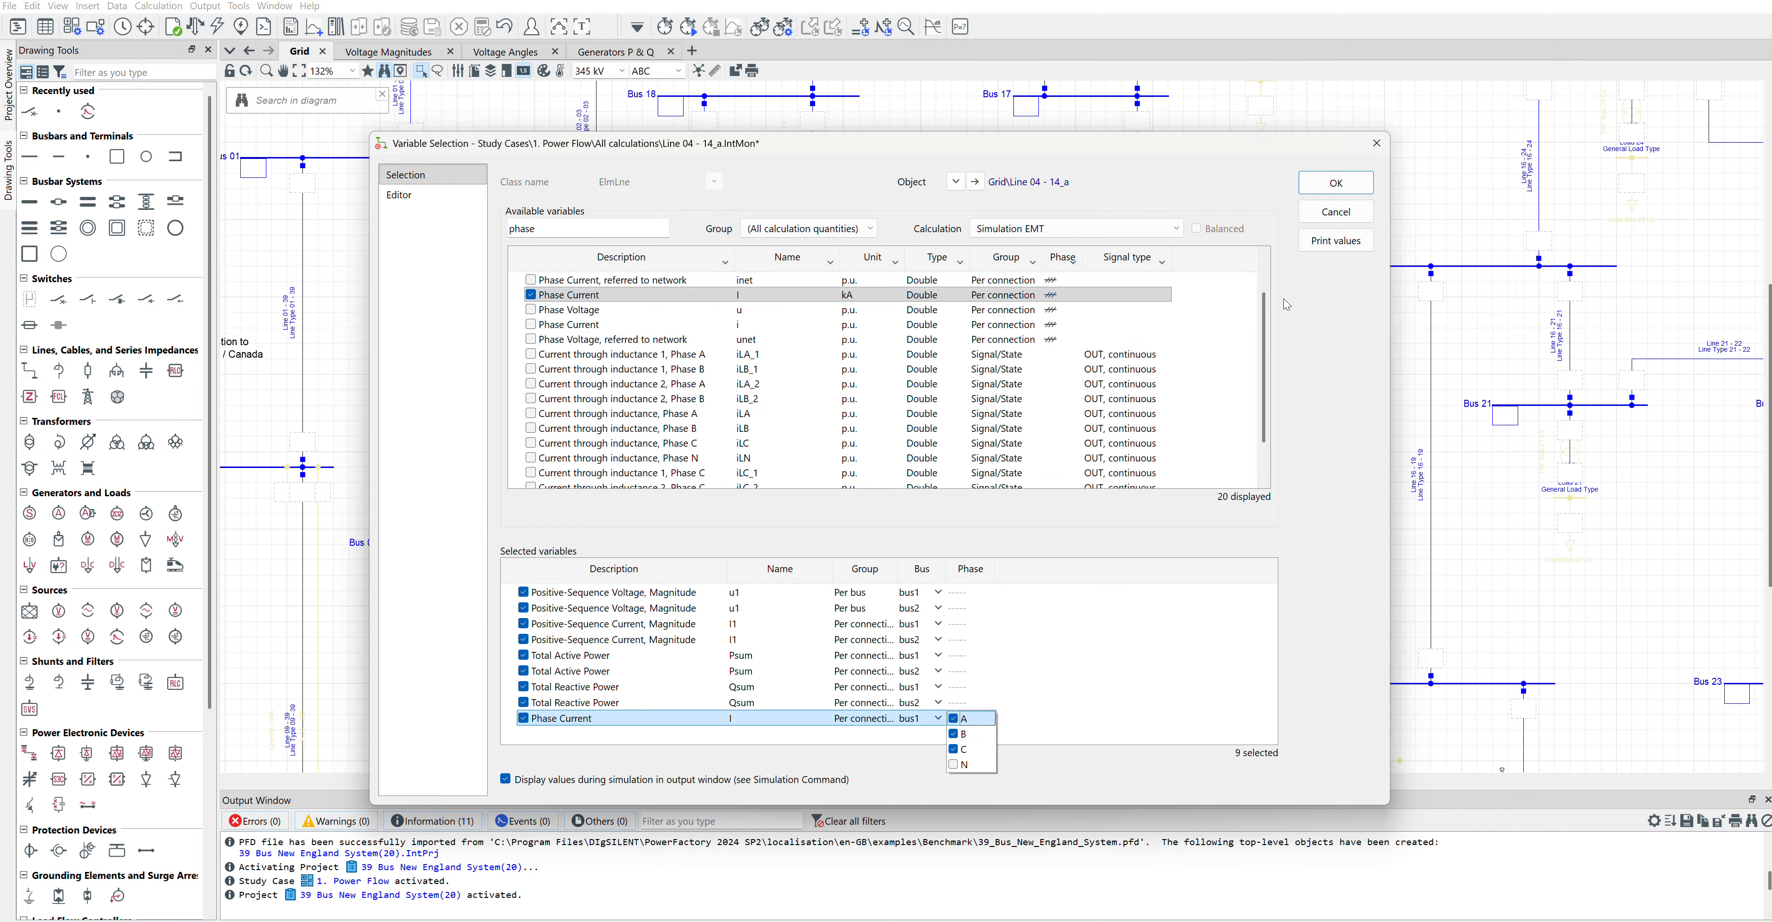
{"action": "left_click", "coordinate": [1335, 182]}
{"action": "left_click", "coordinate": [1250, 247]}
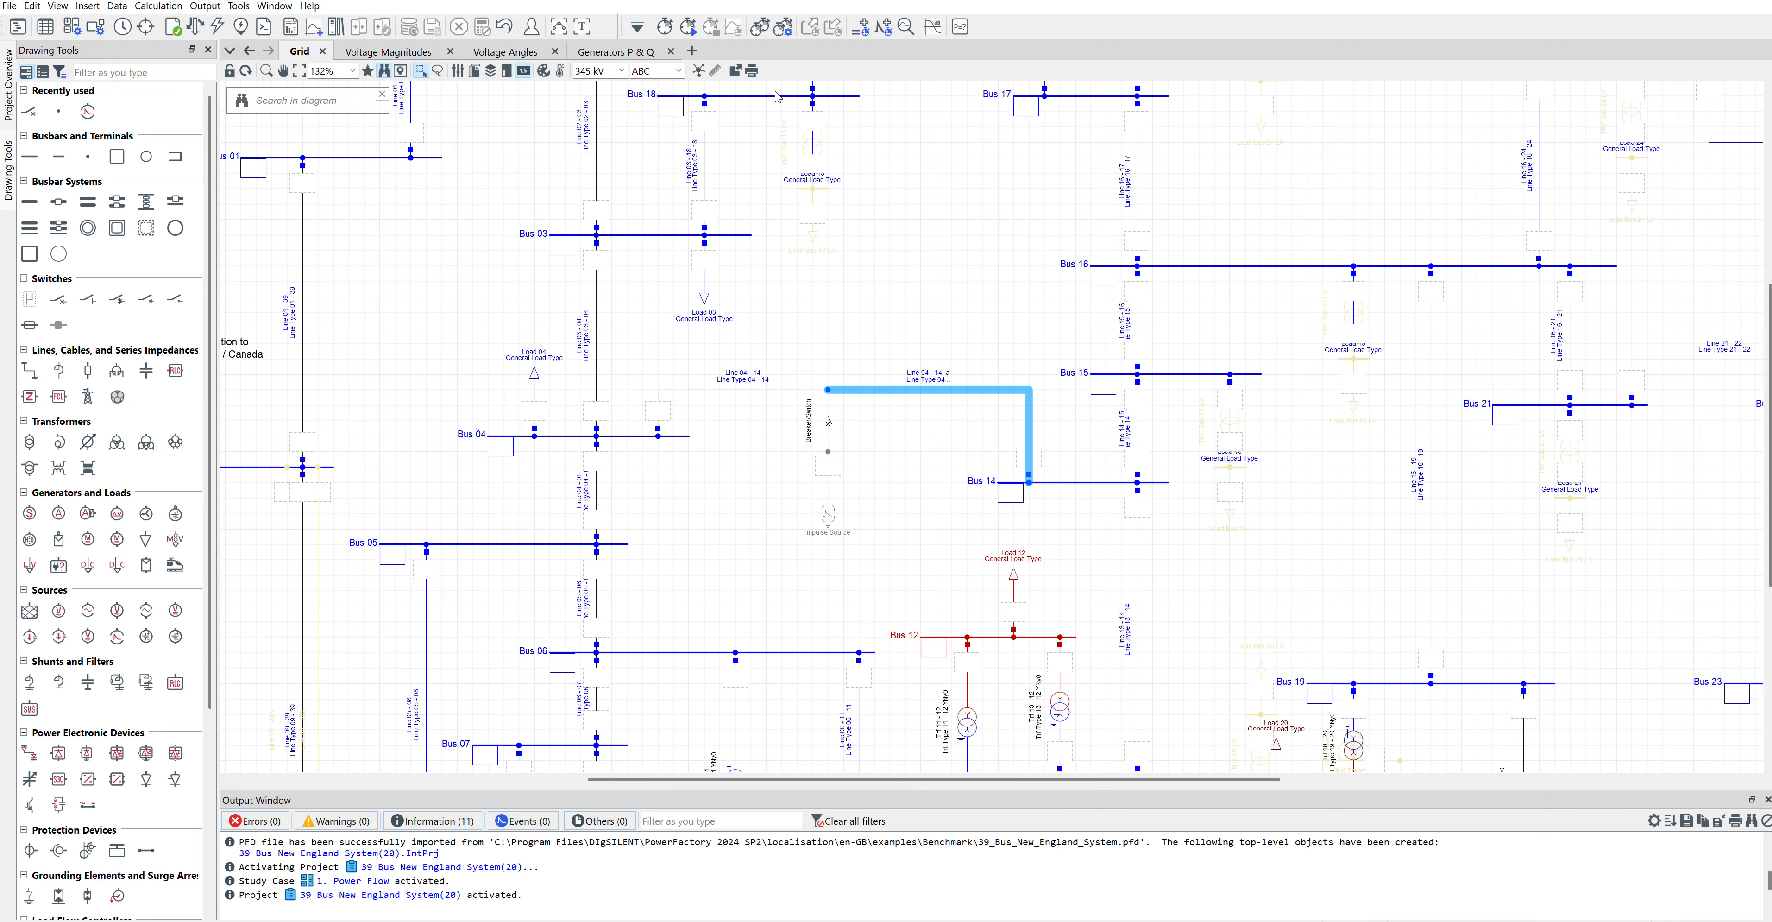
Step: Set the initial conditions calculation to instantaneous values (electromagnetic transients) and try to execute it
{"action": "left_click", "coordinate": [674, 28]}
{"action": "left_click", "coordinate": [765, 292]}
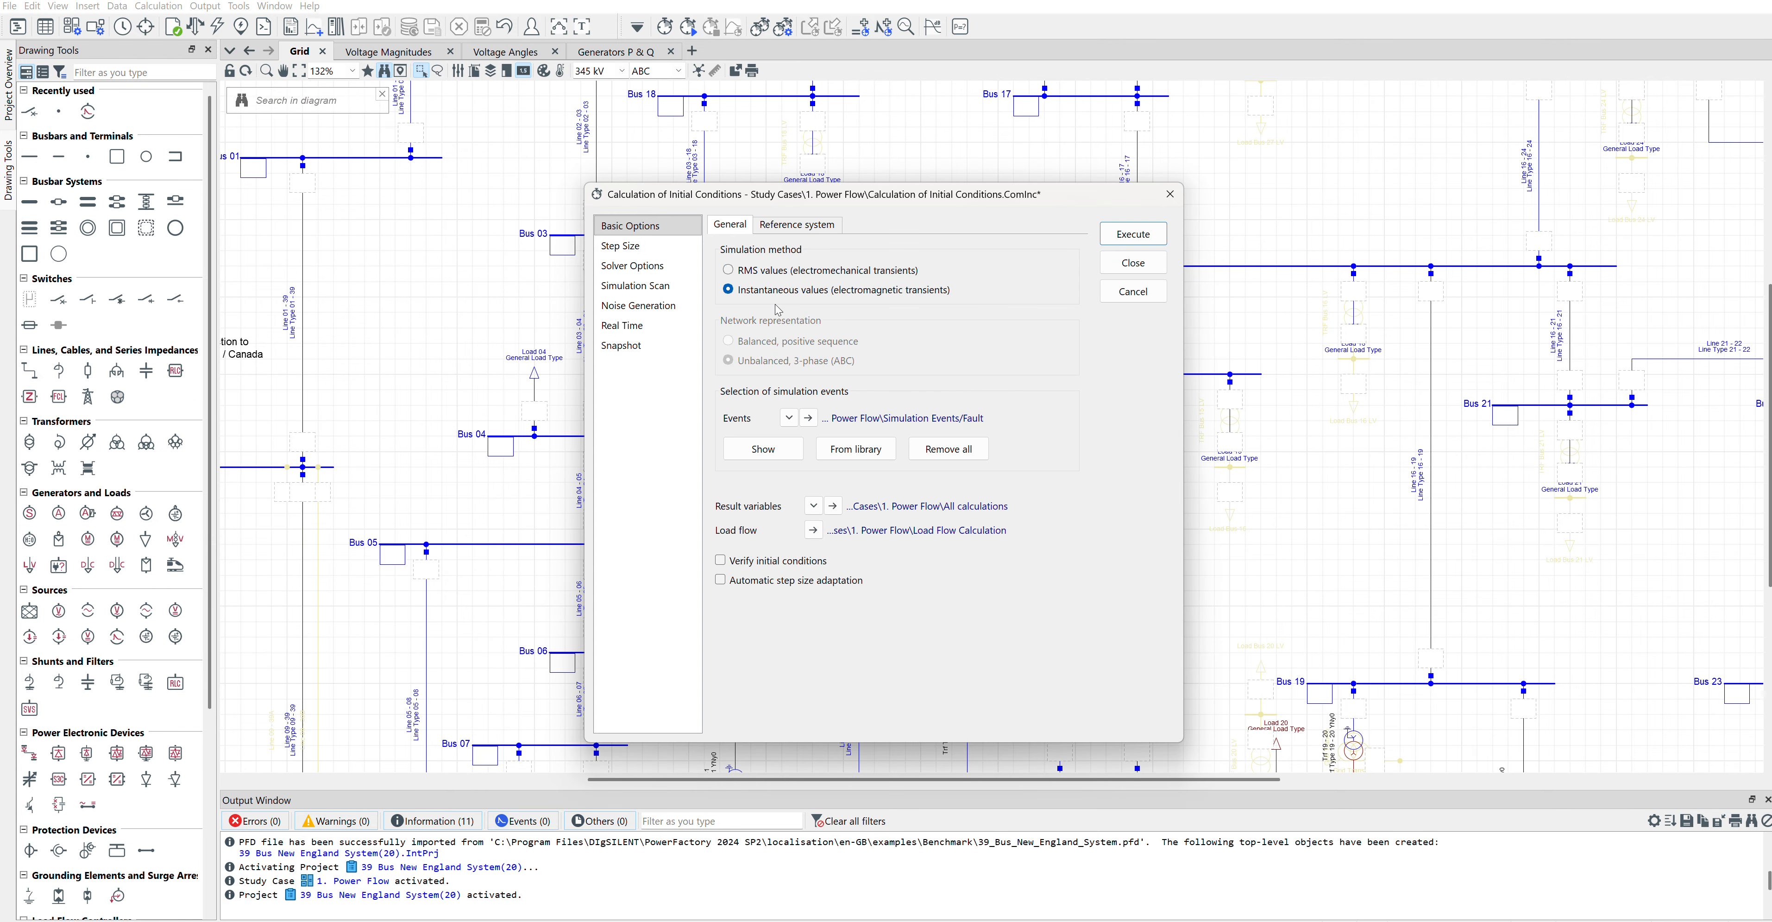
{"action": "left_click", "coordinate": [1133, 235]}
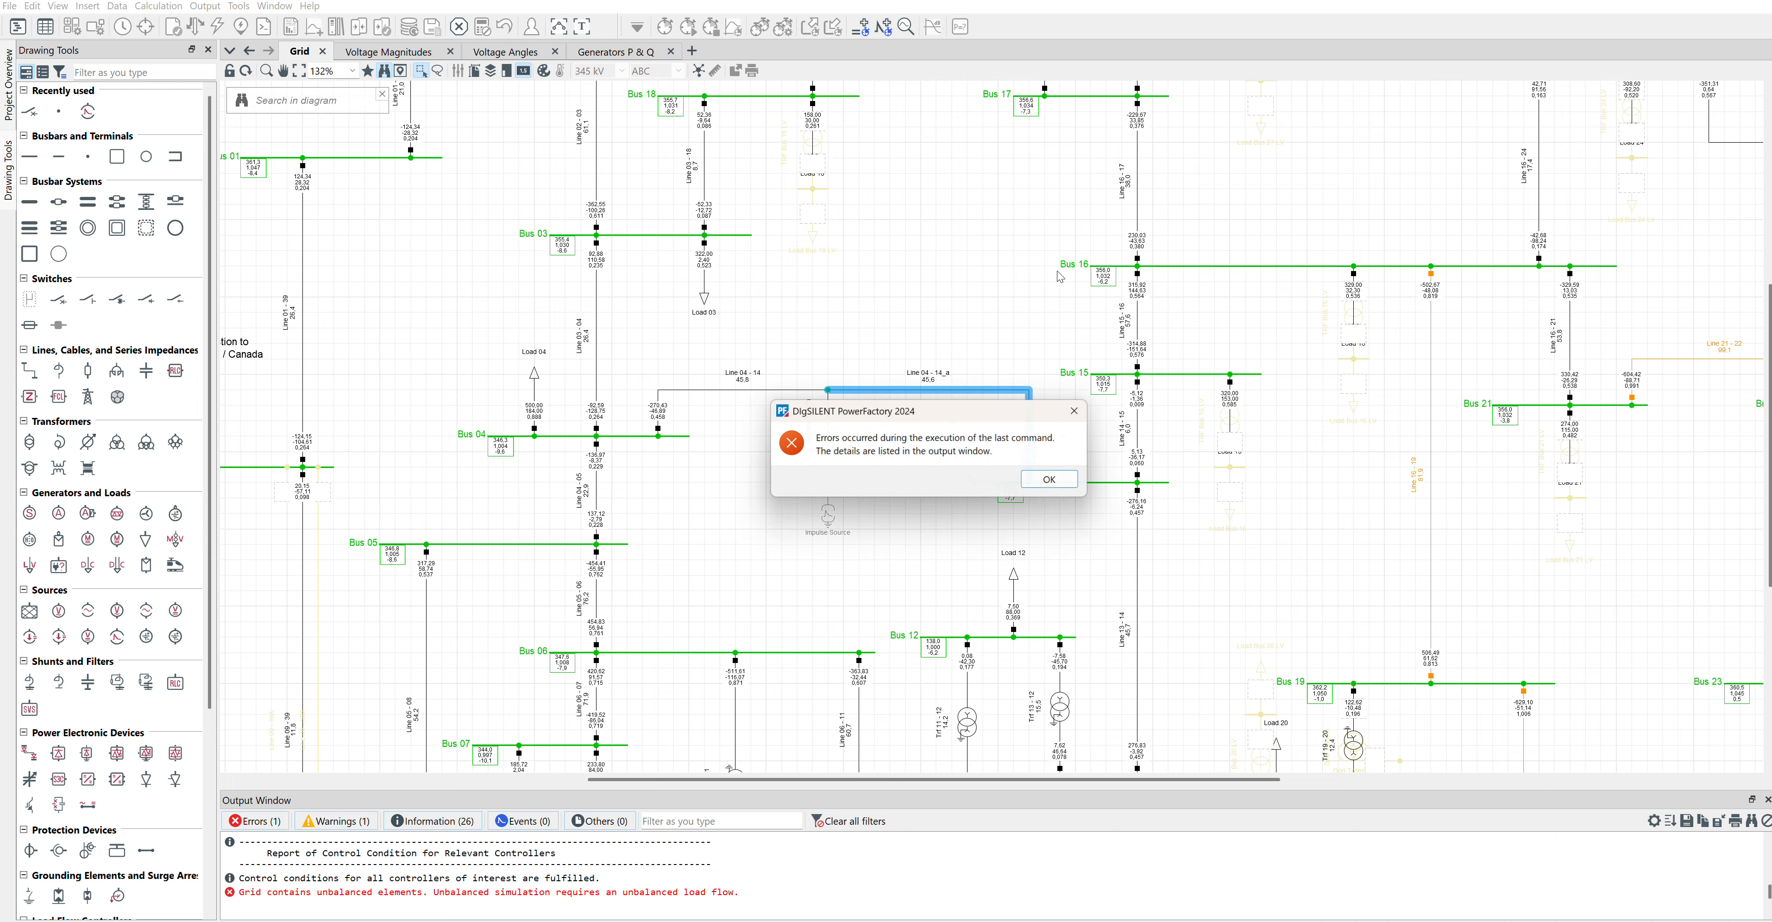
{"action": "left_click", "coordinate": [1042, 480]}
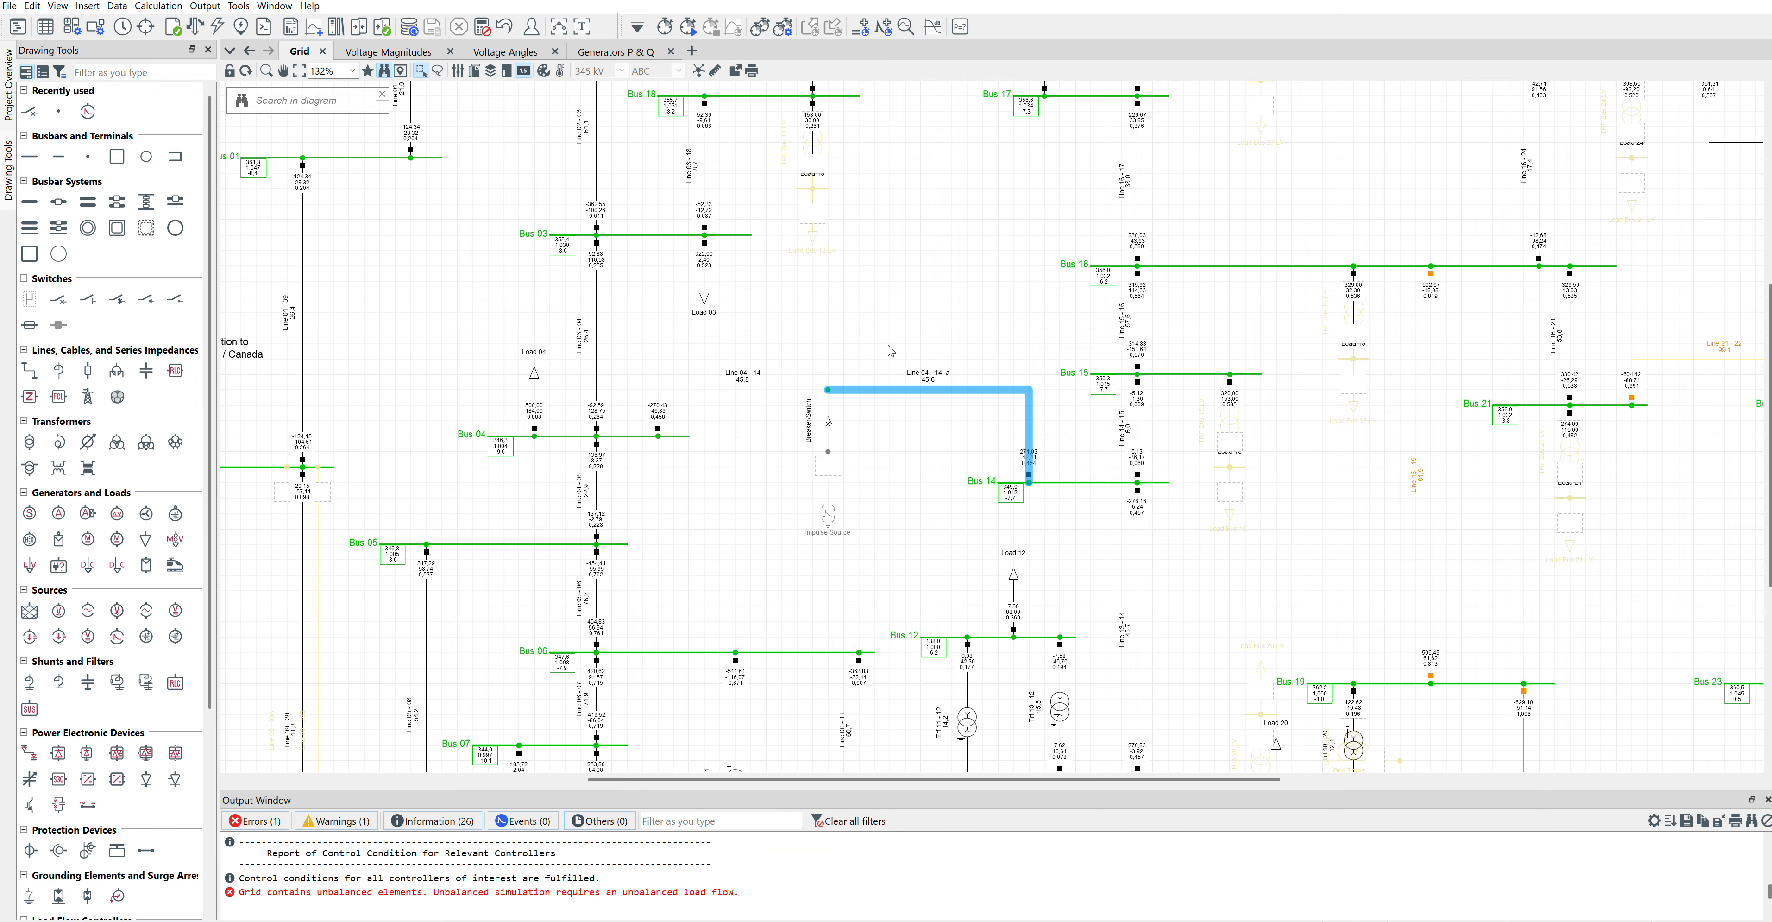
Step: Run the load flow as AC, unbalanced, 3-phase (ABC), and recalculate the initial conditions
{"action": "left_click", "coordinate": [886, 323]}
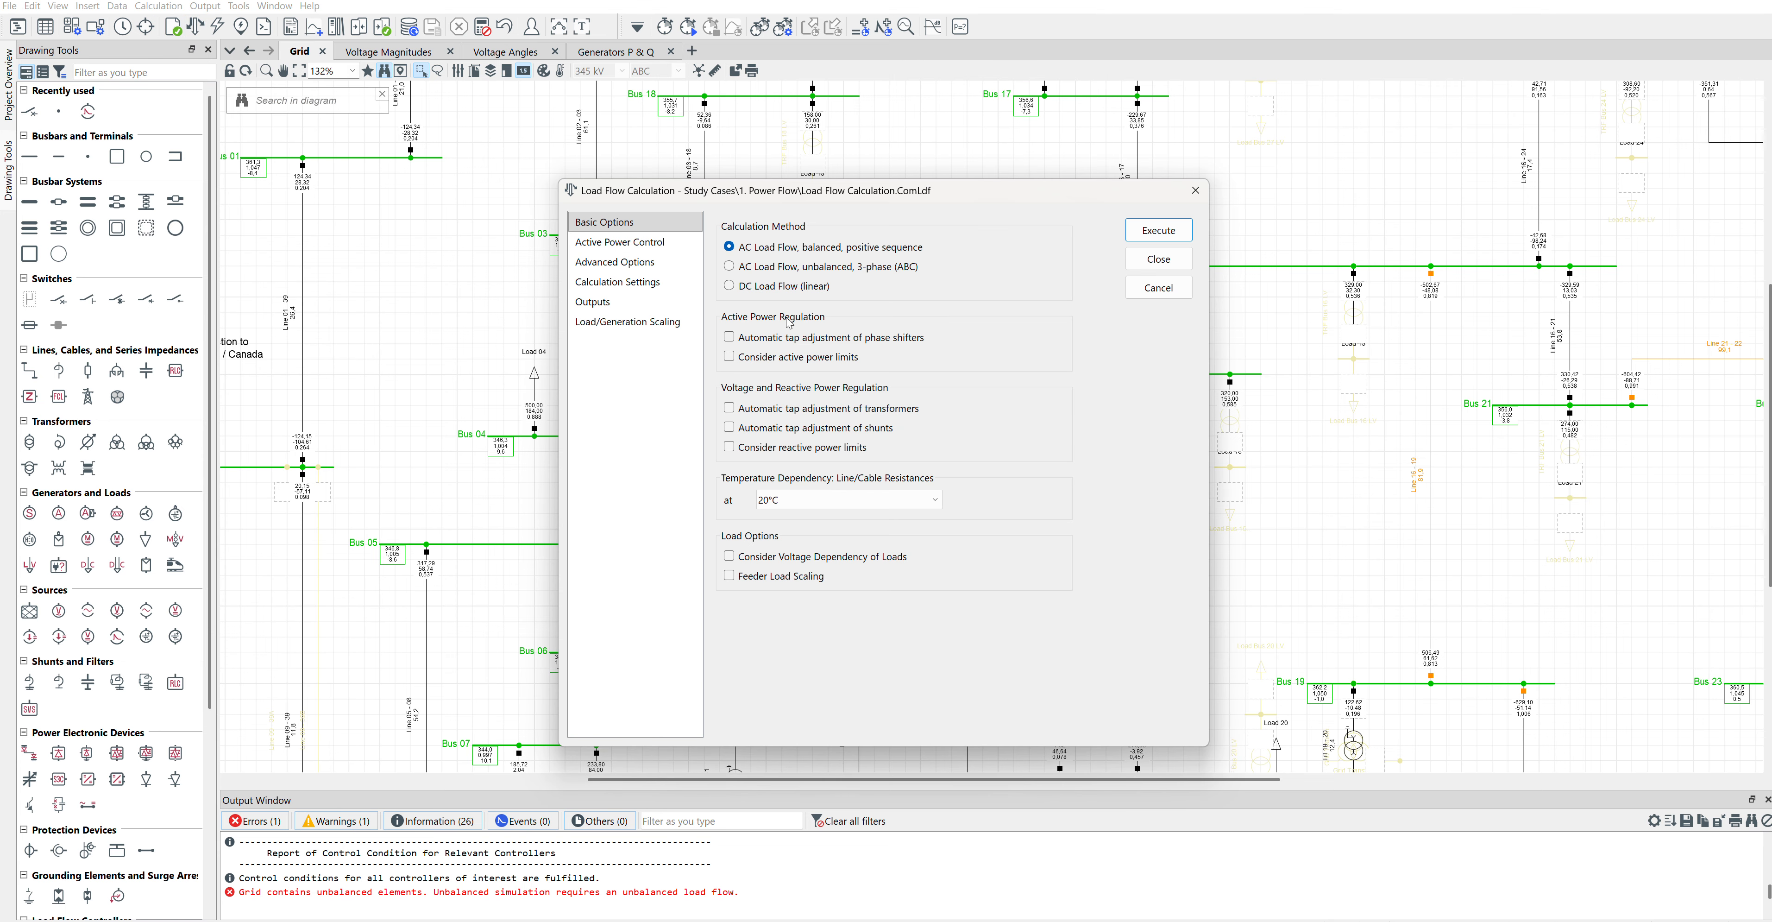
{"action": "left_click", "coordinate": [760, 267]}
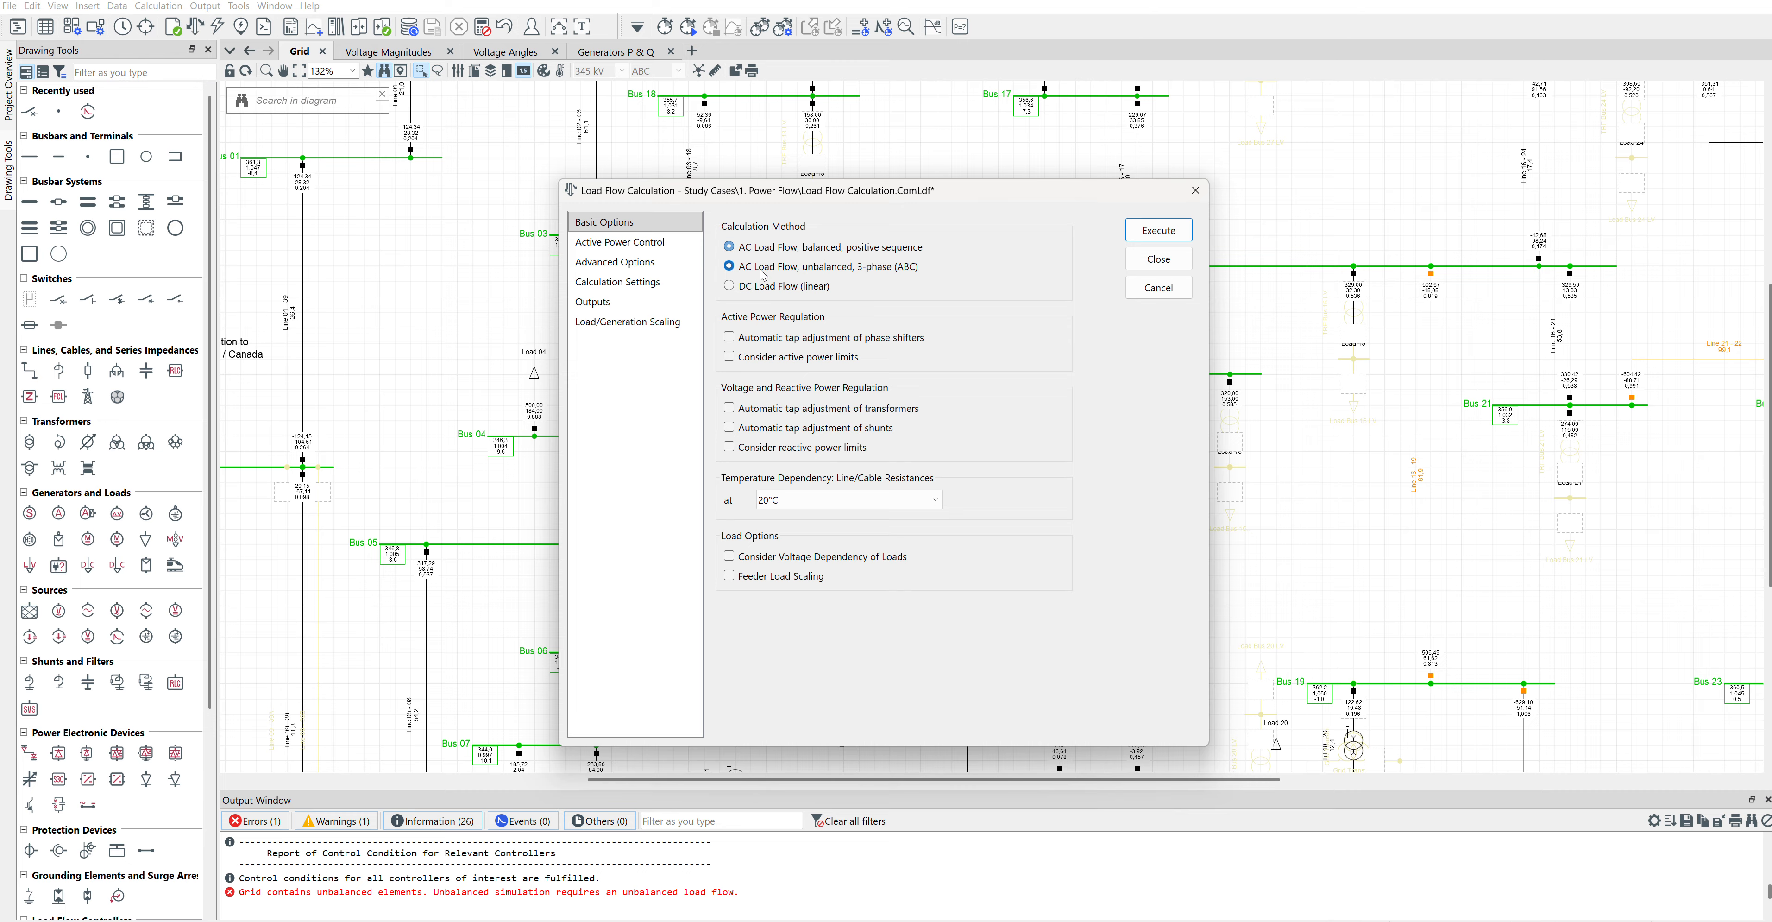
{"action": "left_click", "coordinate": [1158, 230]}
{"action": "left_click", "coordinate": [664, 26]}
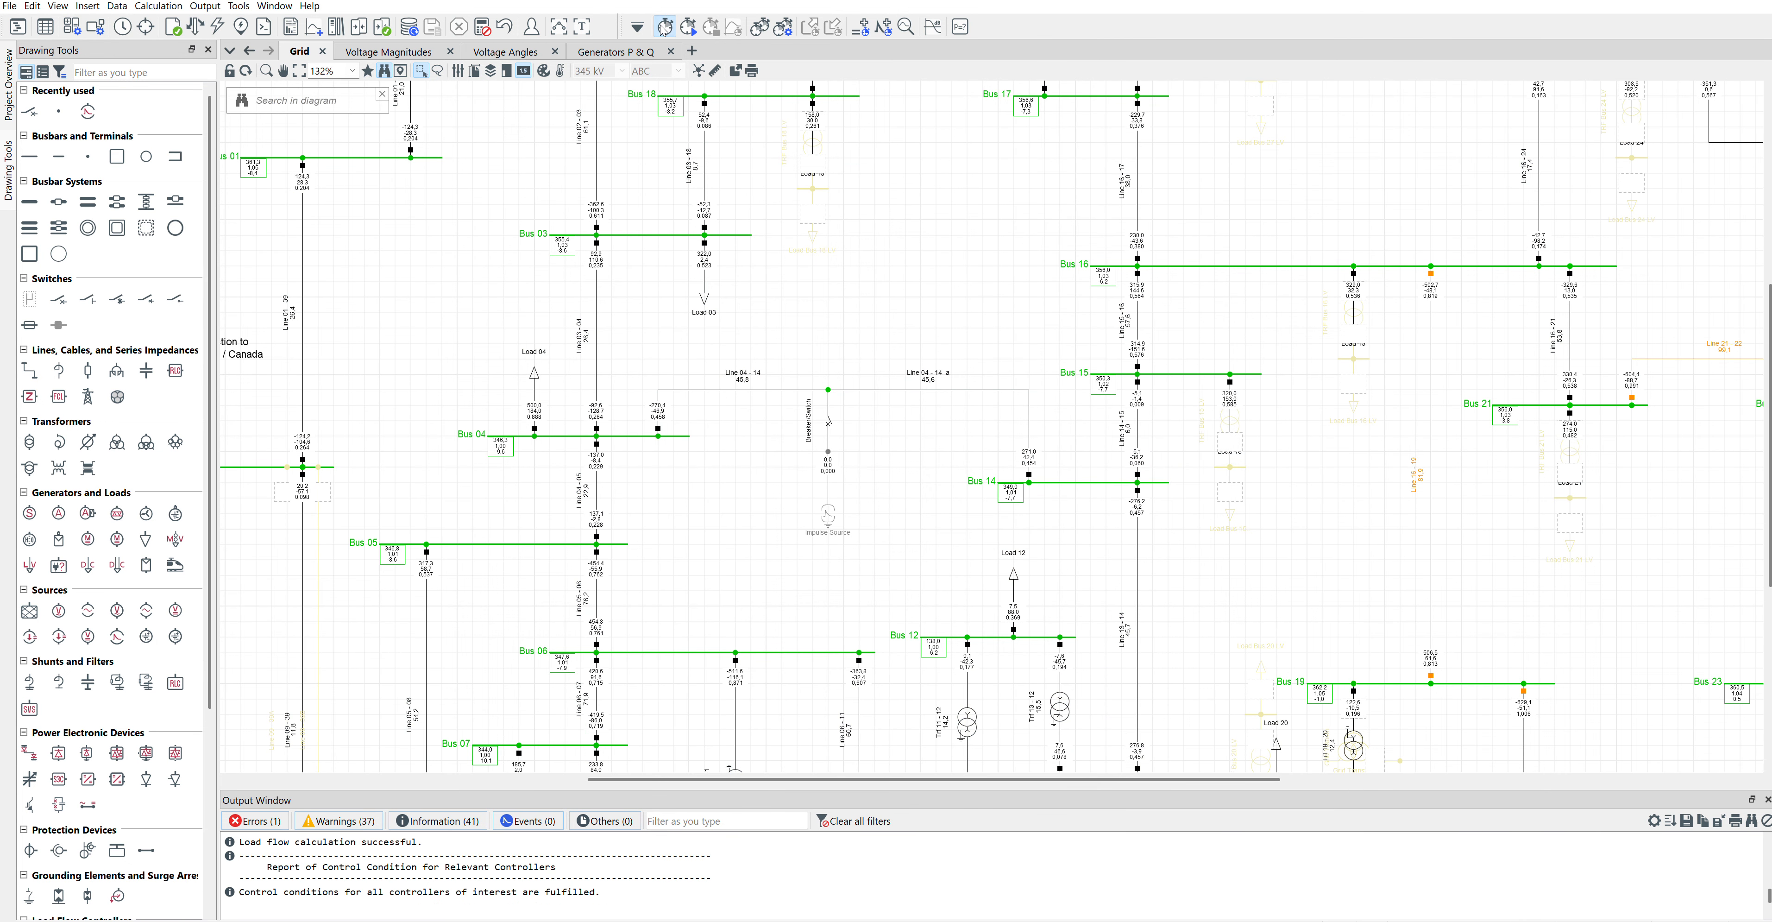
{"action": "left_click", "coordinate": [1133, 234]}
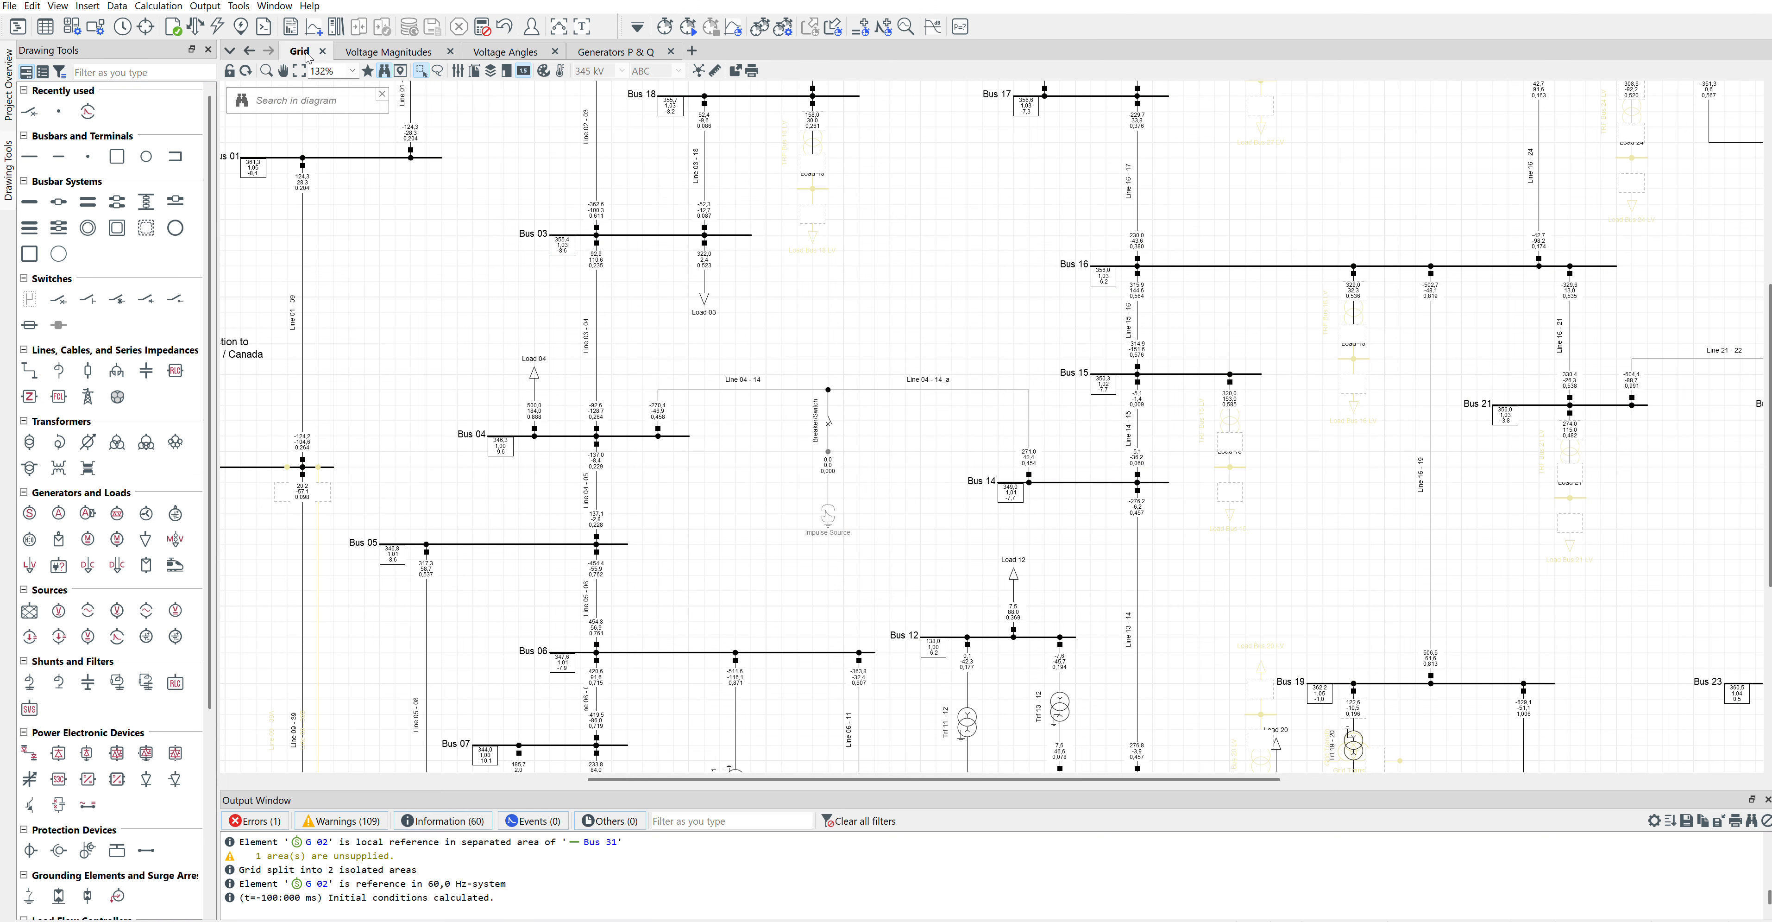
Step: Insert a curve plot for Simulation RMS/EMT on a new plot page
{"action": "left_click", "coordinate": [312, 27]}
{"action": "left_click", "coordinate": [639, 329]}
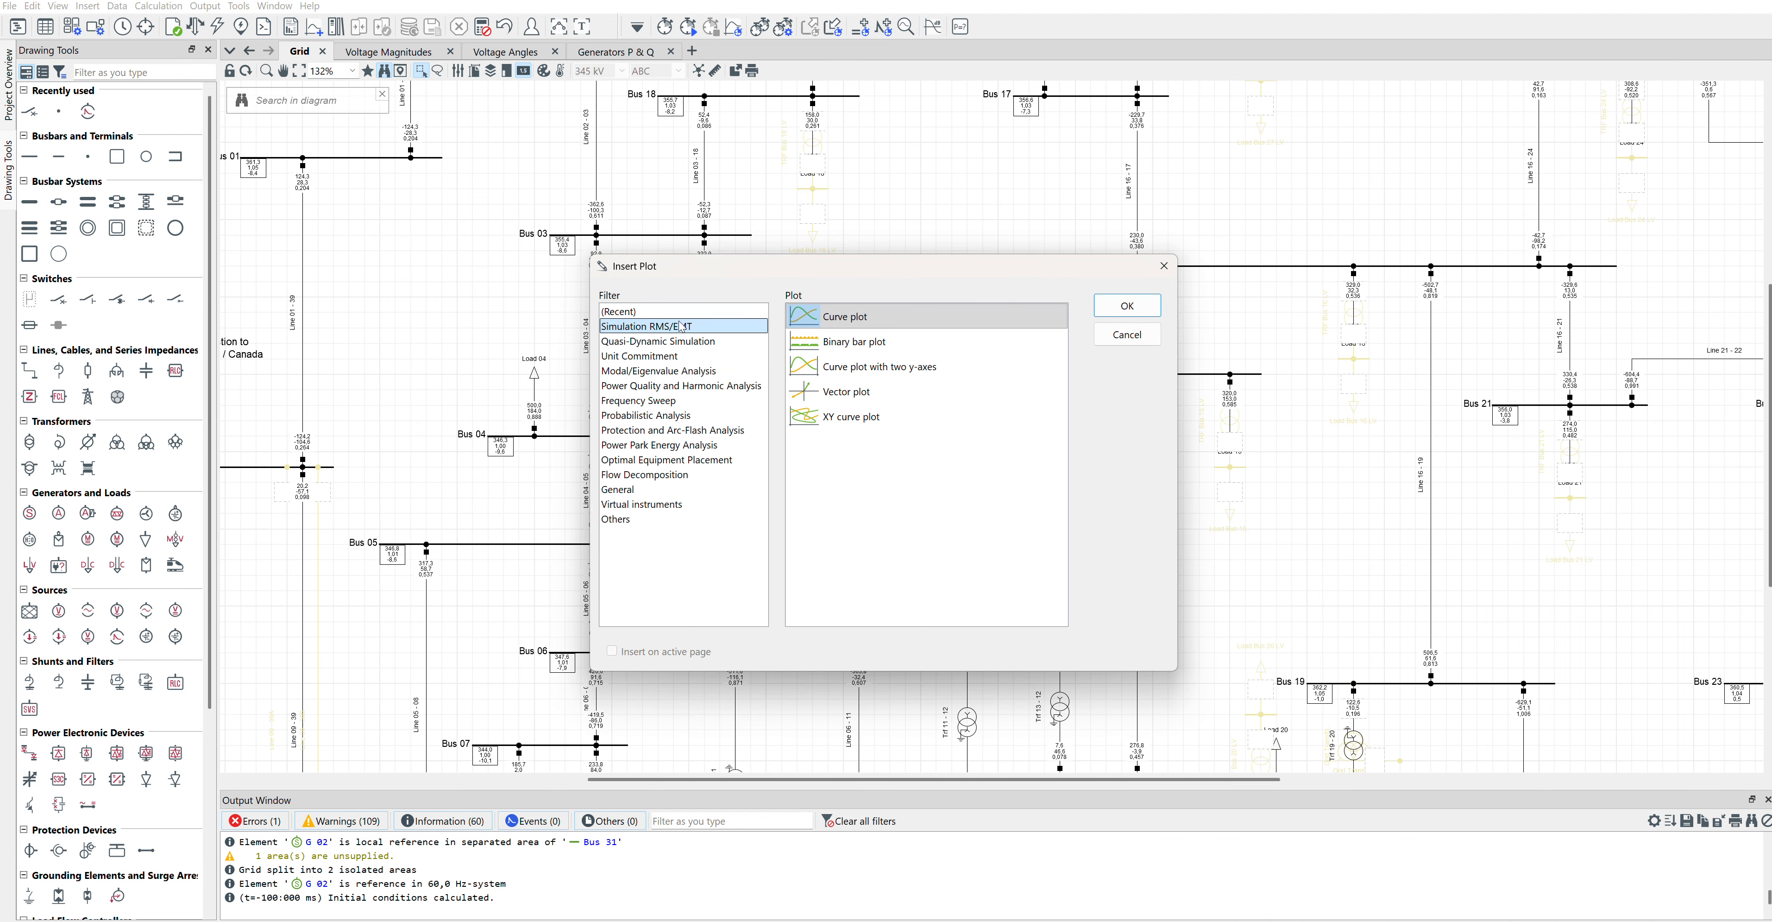
{"action": "left_click", "coordinate": [846, 307]}
{"action": "left_click", "coordinate": [1105, 310]}
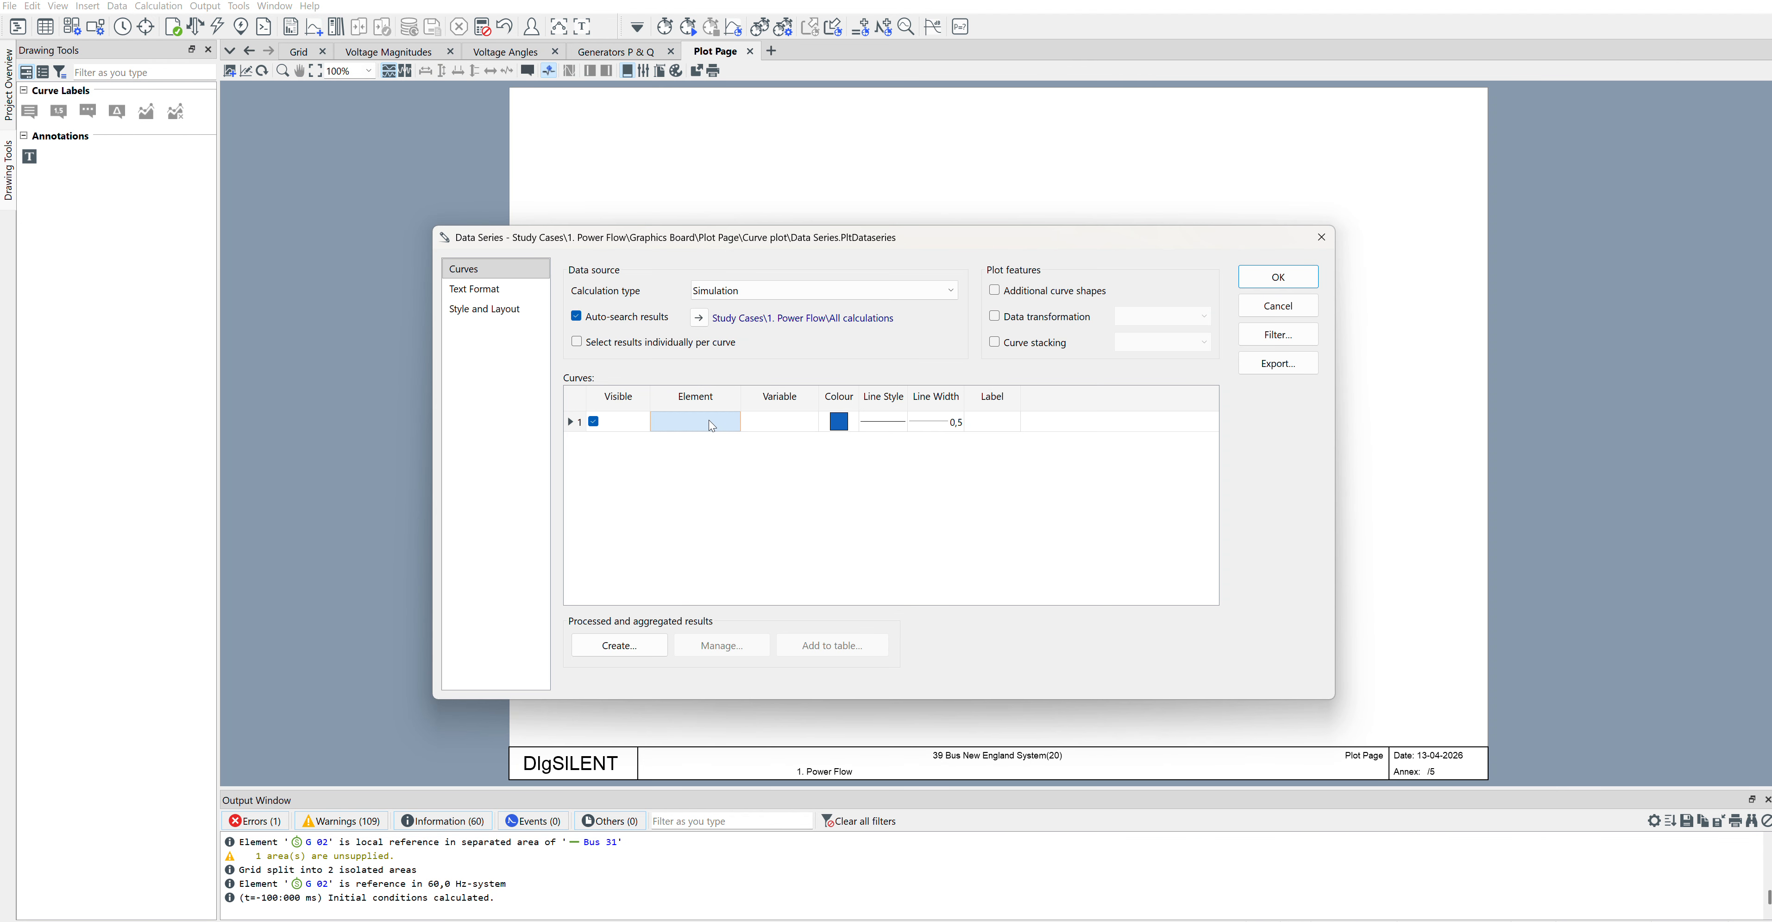
Step: Define the first curve with Line 04 - 14_a as element and m:I:bus1:A (Phase Current A) as variable
{"action": "double_click", "coordinate": [711, 425]}
{"action": "left_click", "coordinate": [1249, 253]}
{"action": "double_click", "coordinate": [766, 427]}
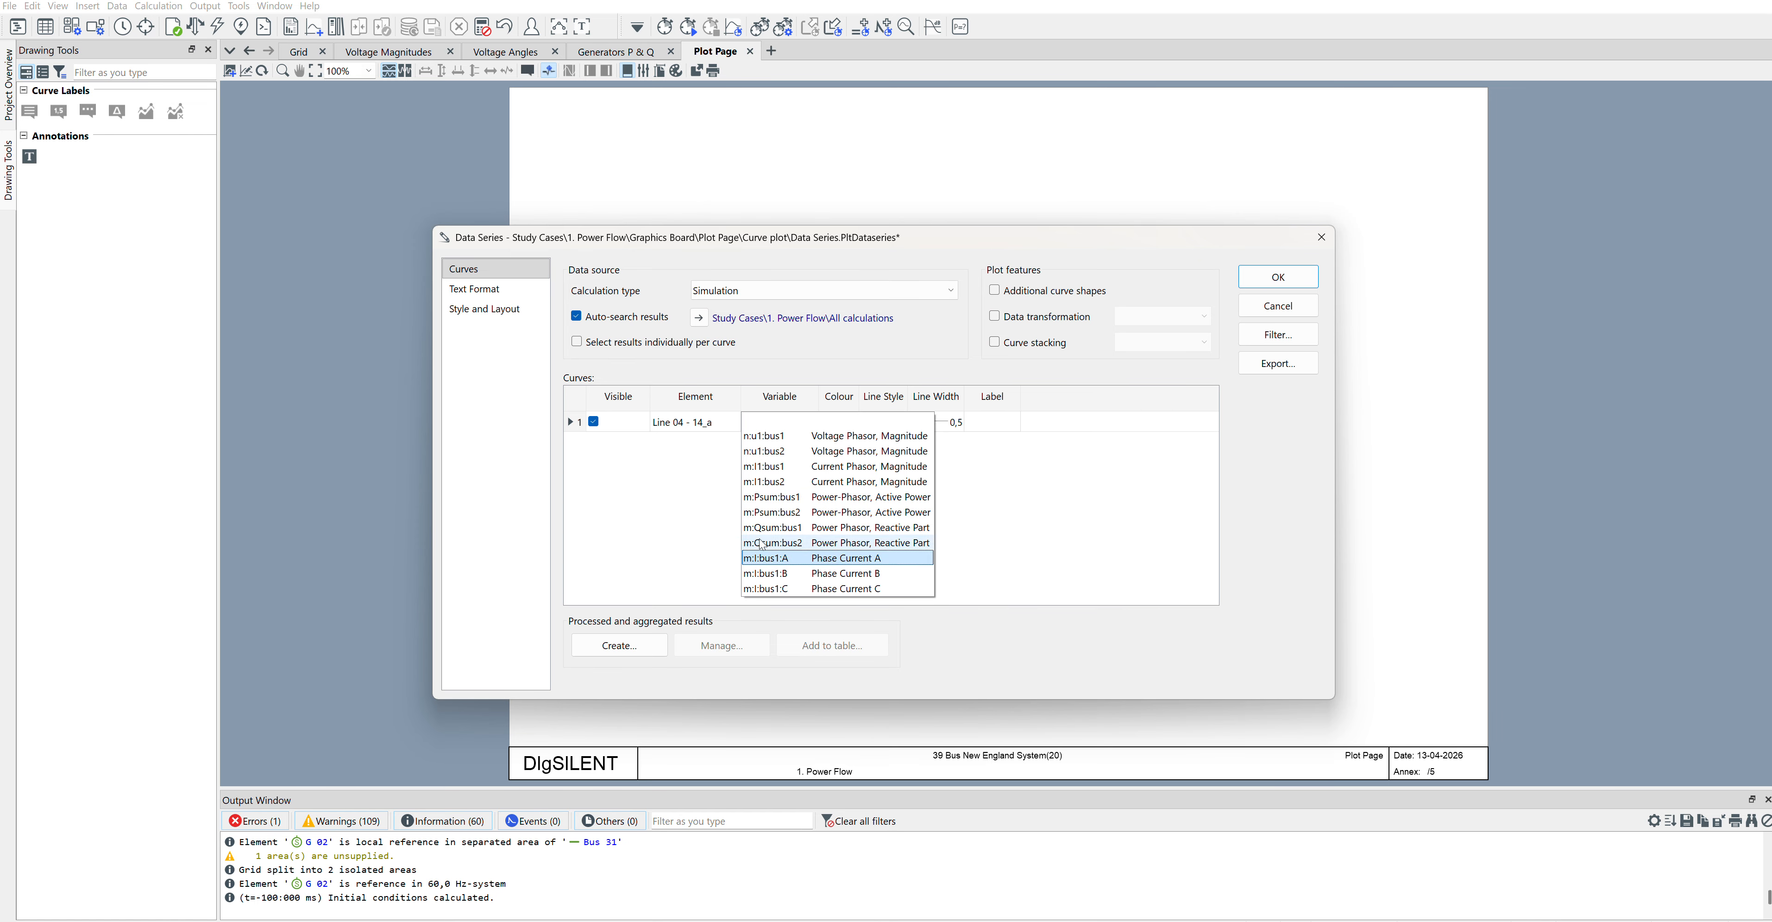
{"action": "left_click", "coordinate": [822, 588]}
{"action": "left_click", "coordinate": [764, 428]}
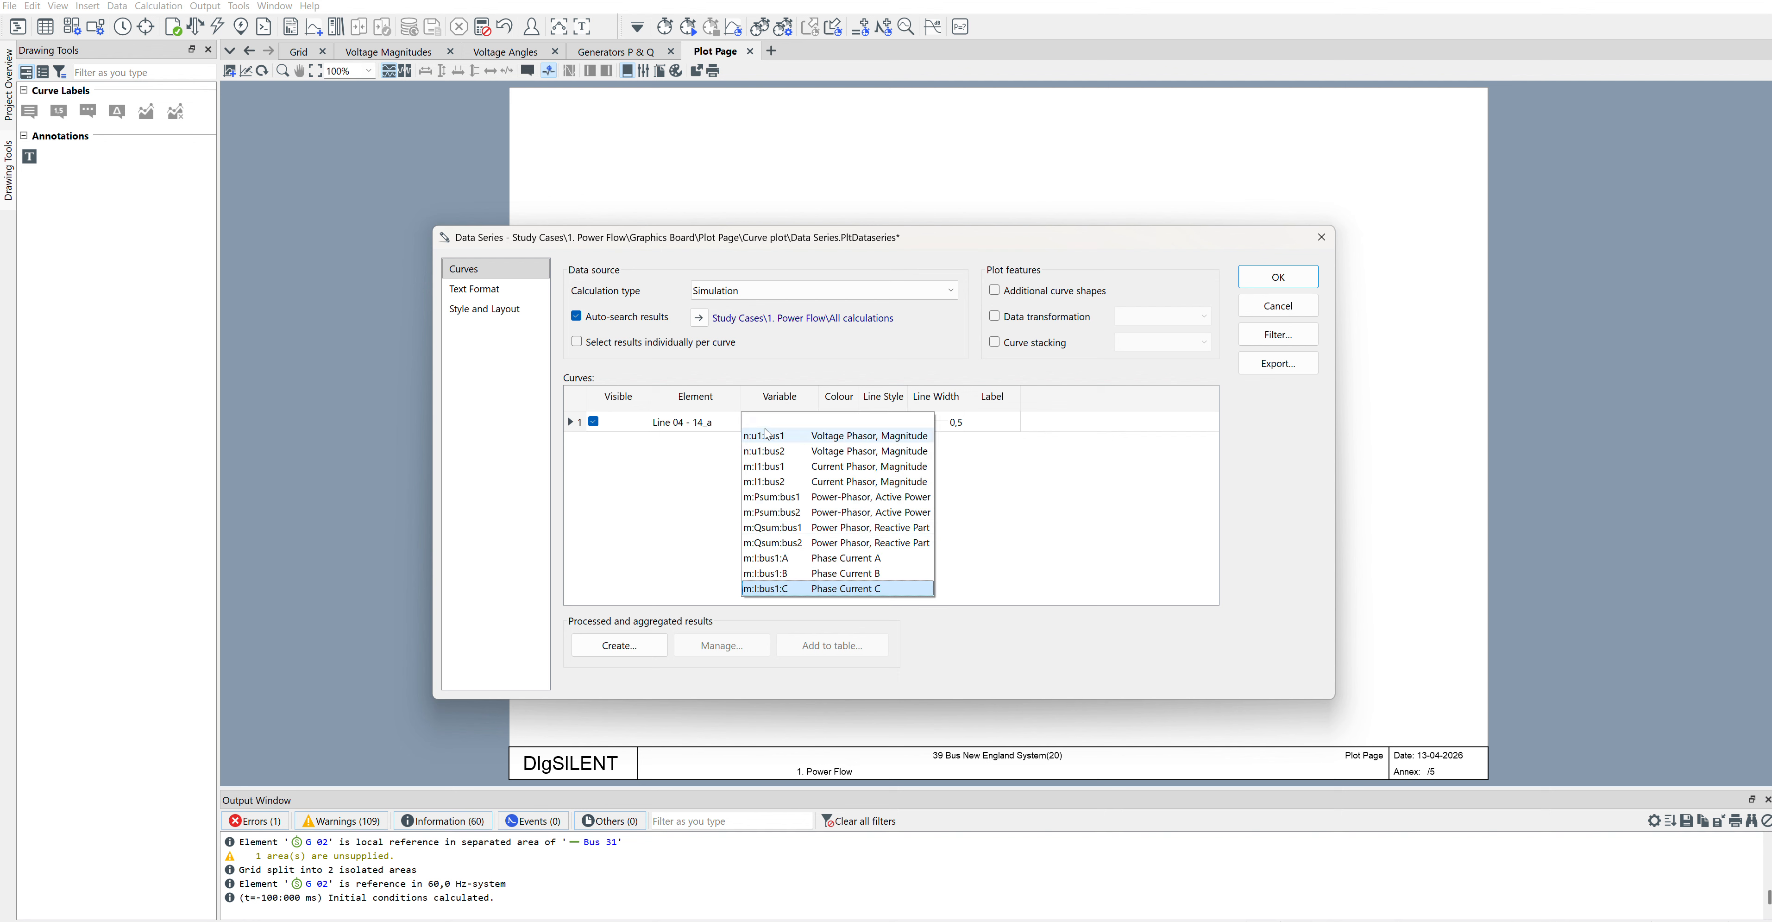
{"action": "left_click", "coordinate": [786, 554]}
Step: Add two more curve rows to the data series and assign Line 04 - 14_a as their element
{"action": "right_click", "coordinate": [586, 451]}
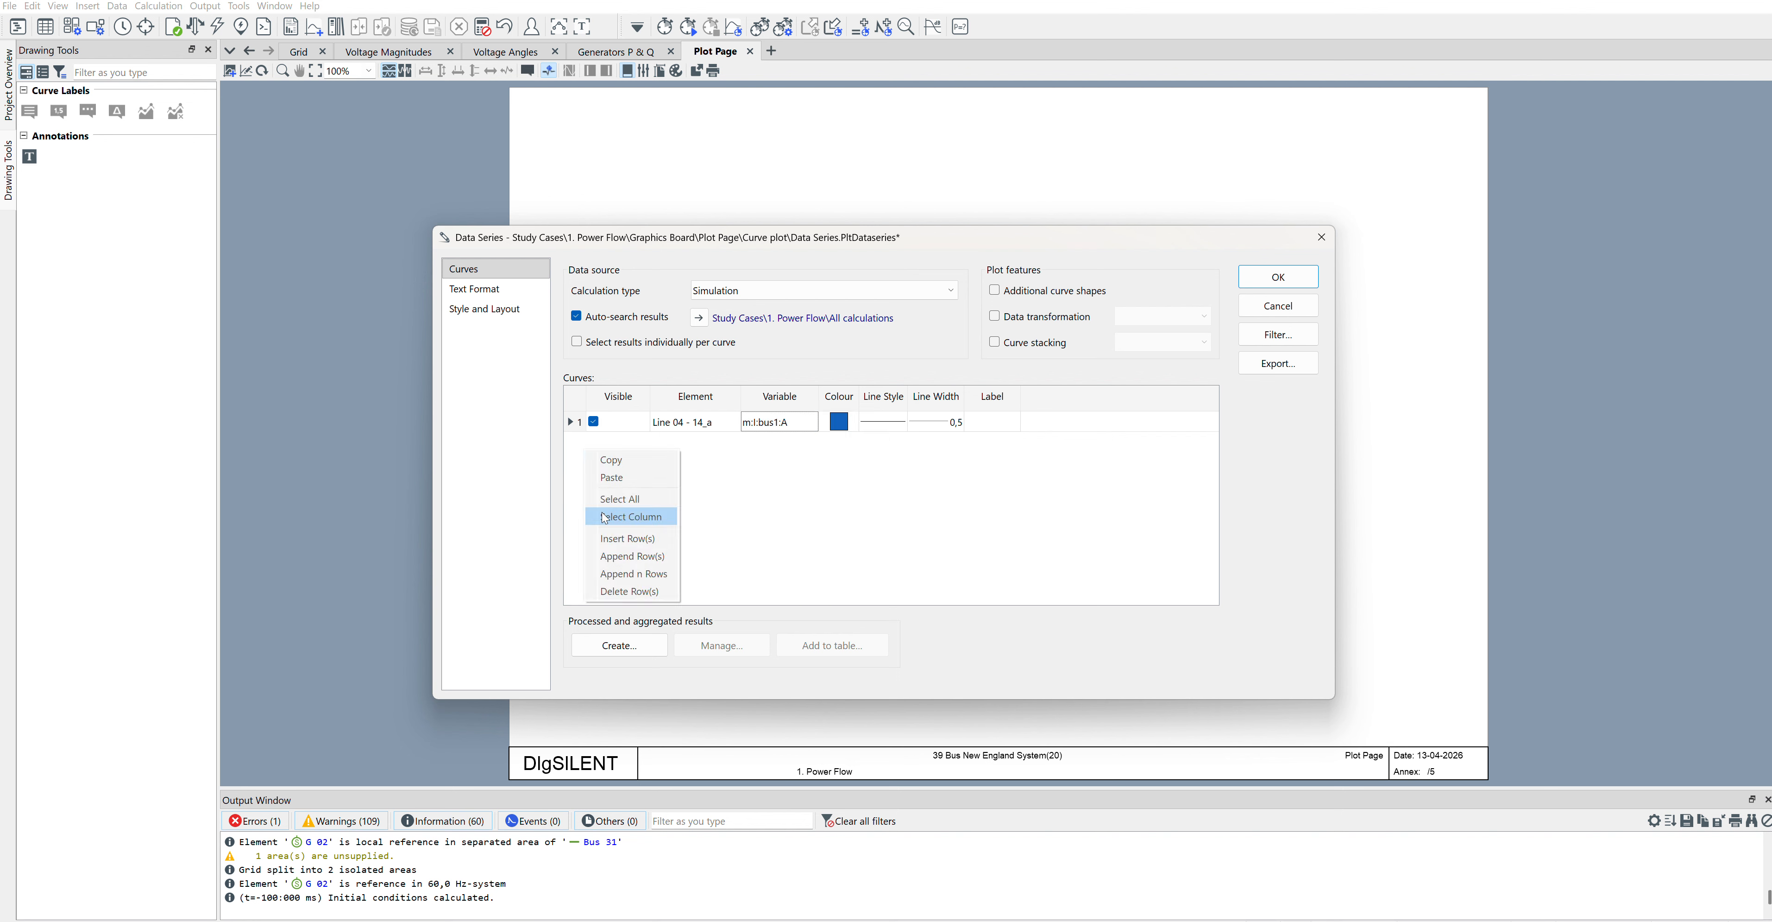
{"action": "left_click", "coordinate": [639, 554]}
{"action": "right_click", "coordinate": [692, 527]}
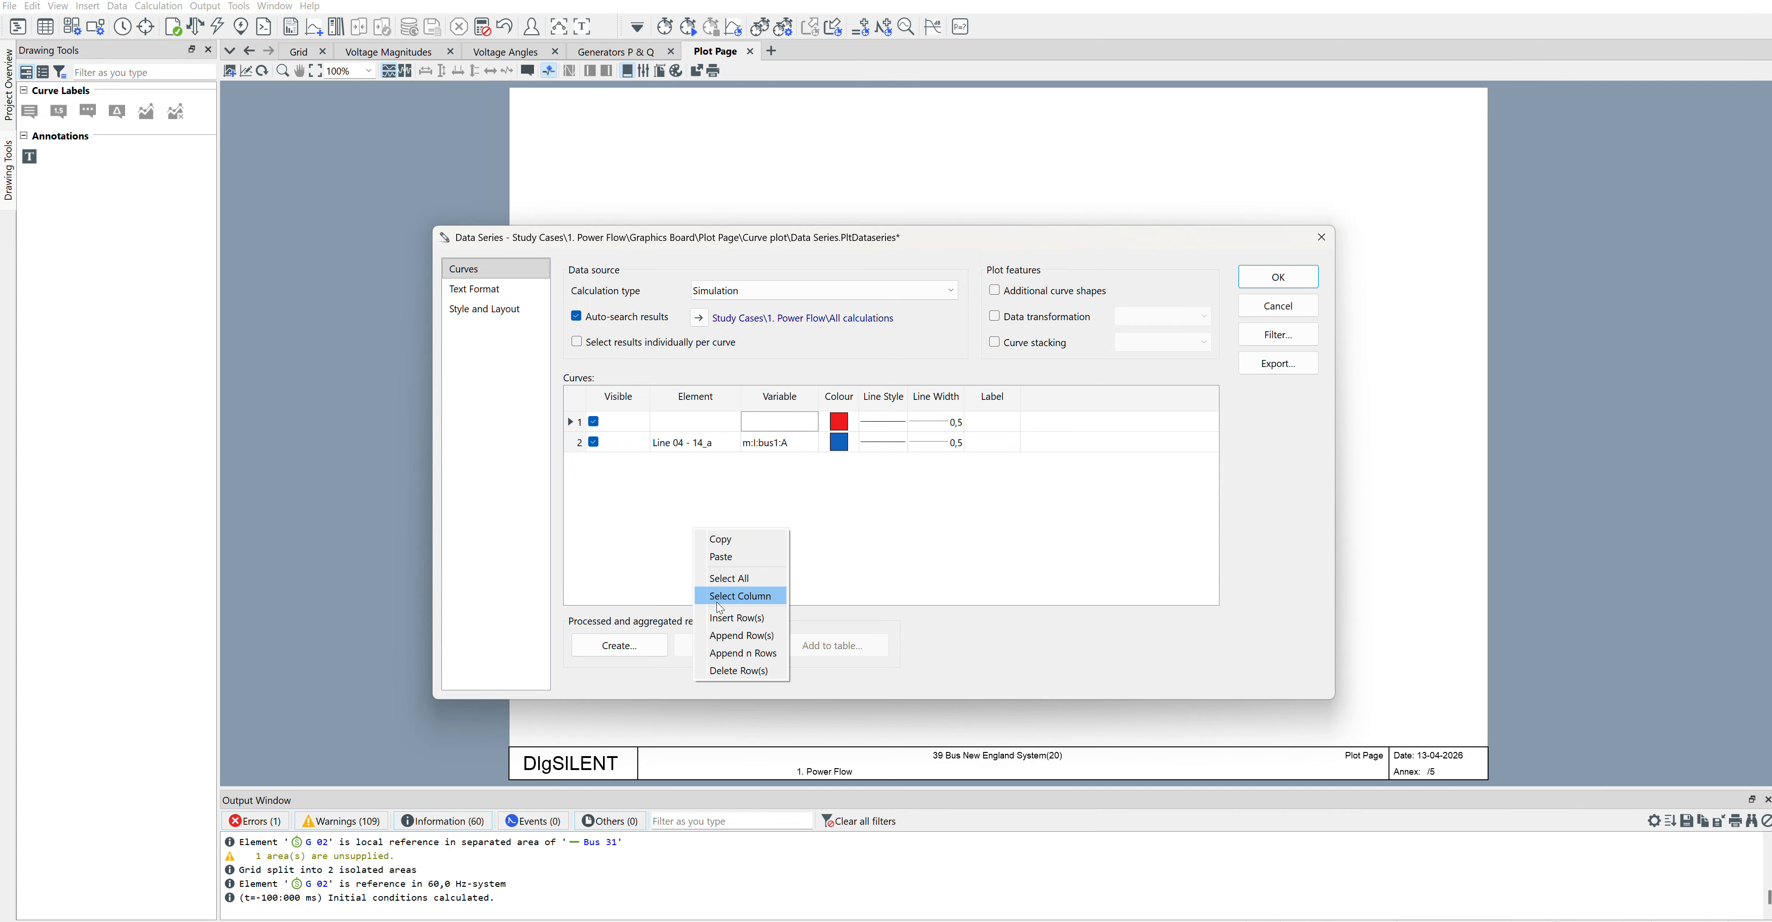
{"action": "left_click", "coordinate": [719, 634]}
{"action": "left_click", "coordinate": [693, 425]}
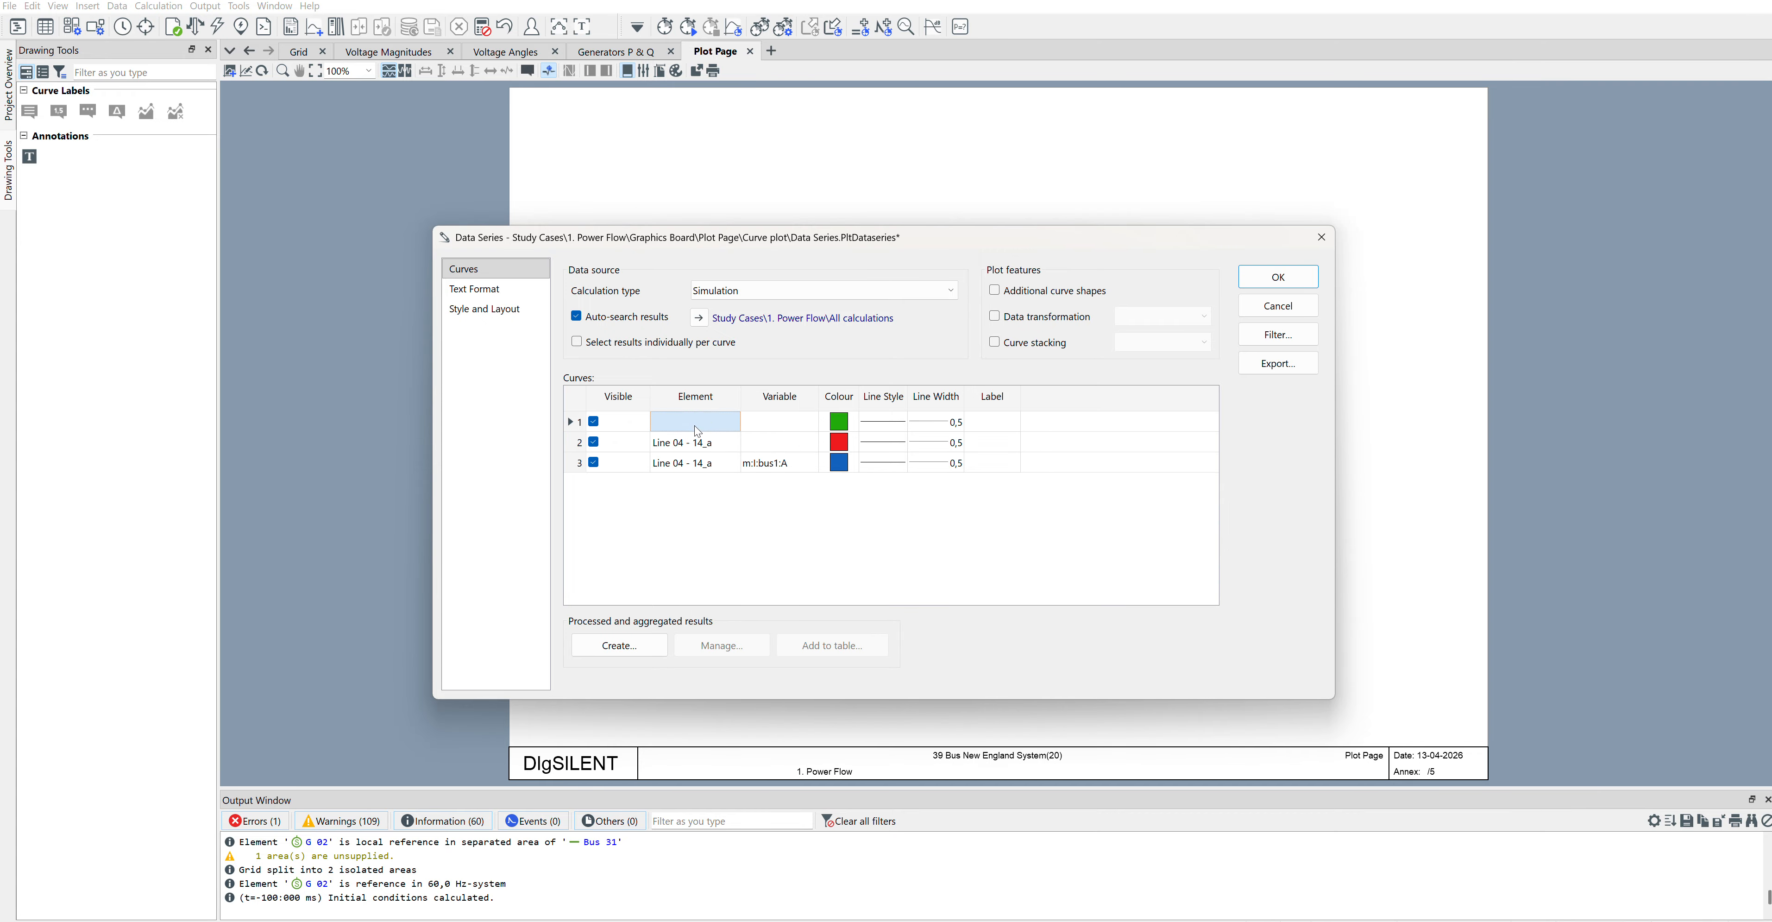
Step: Assign m:I:bus1:A, m:I:bus1:B and m:I:bus1:C as the variables of curves 1, 2 and 3, and accept the data series
{"action": "left_click", "coordinate": [769, 419]}
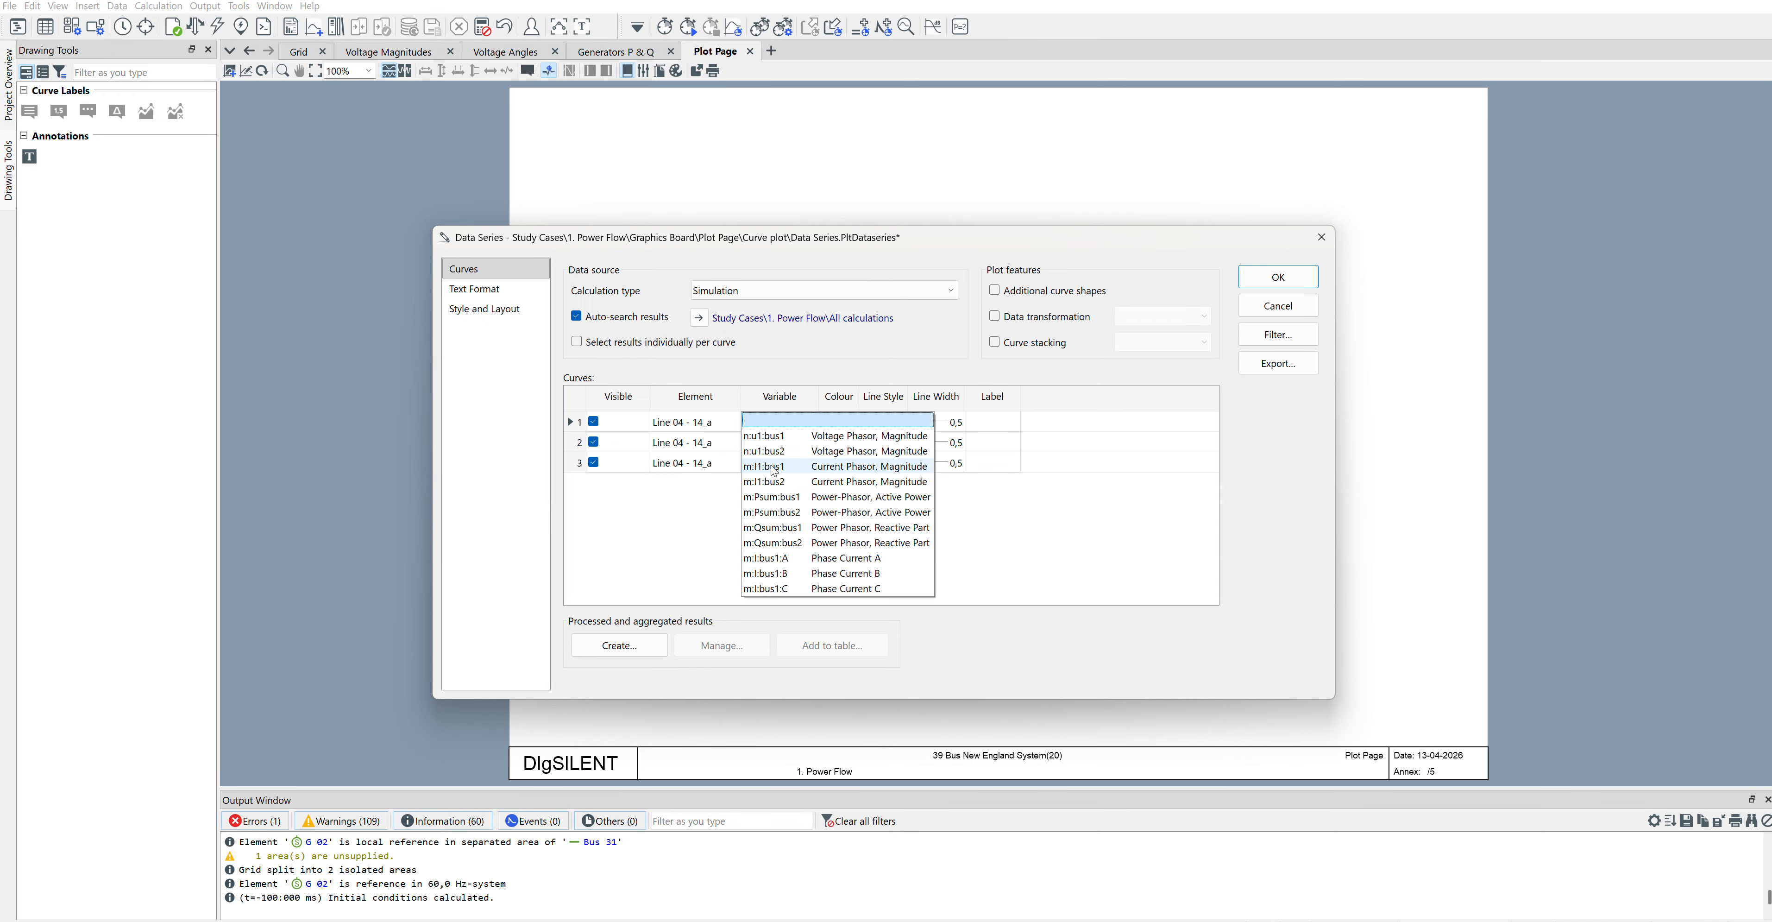
{"action": "left_click", "coordinate": [788, 558]}
{"action": "left_click", "coordinate": [766, 440]}
{"action": "left_click", "coordinate": [785, 591]}
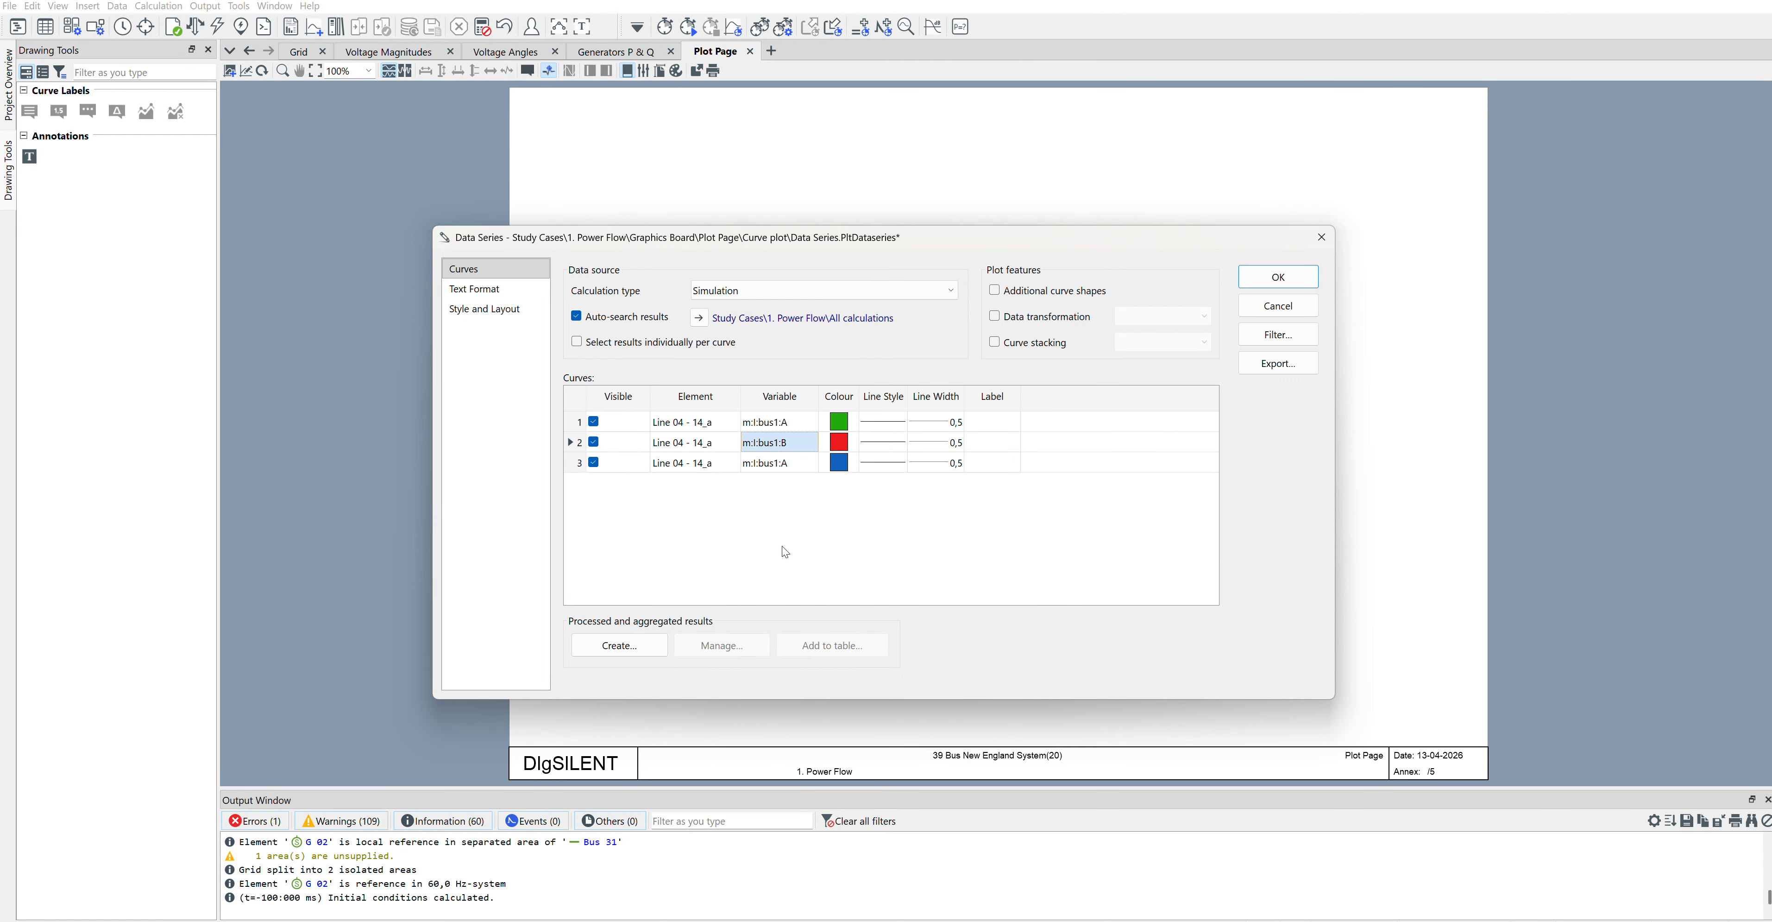
{"action": "left_click", "coordinate": [767, 462]}
{"action": "left_click", "coordinate": [790, 631]}
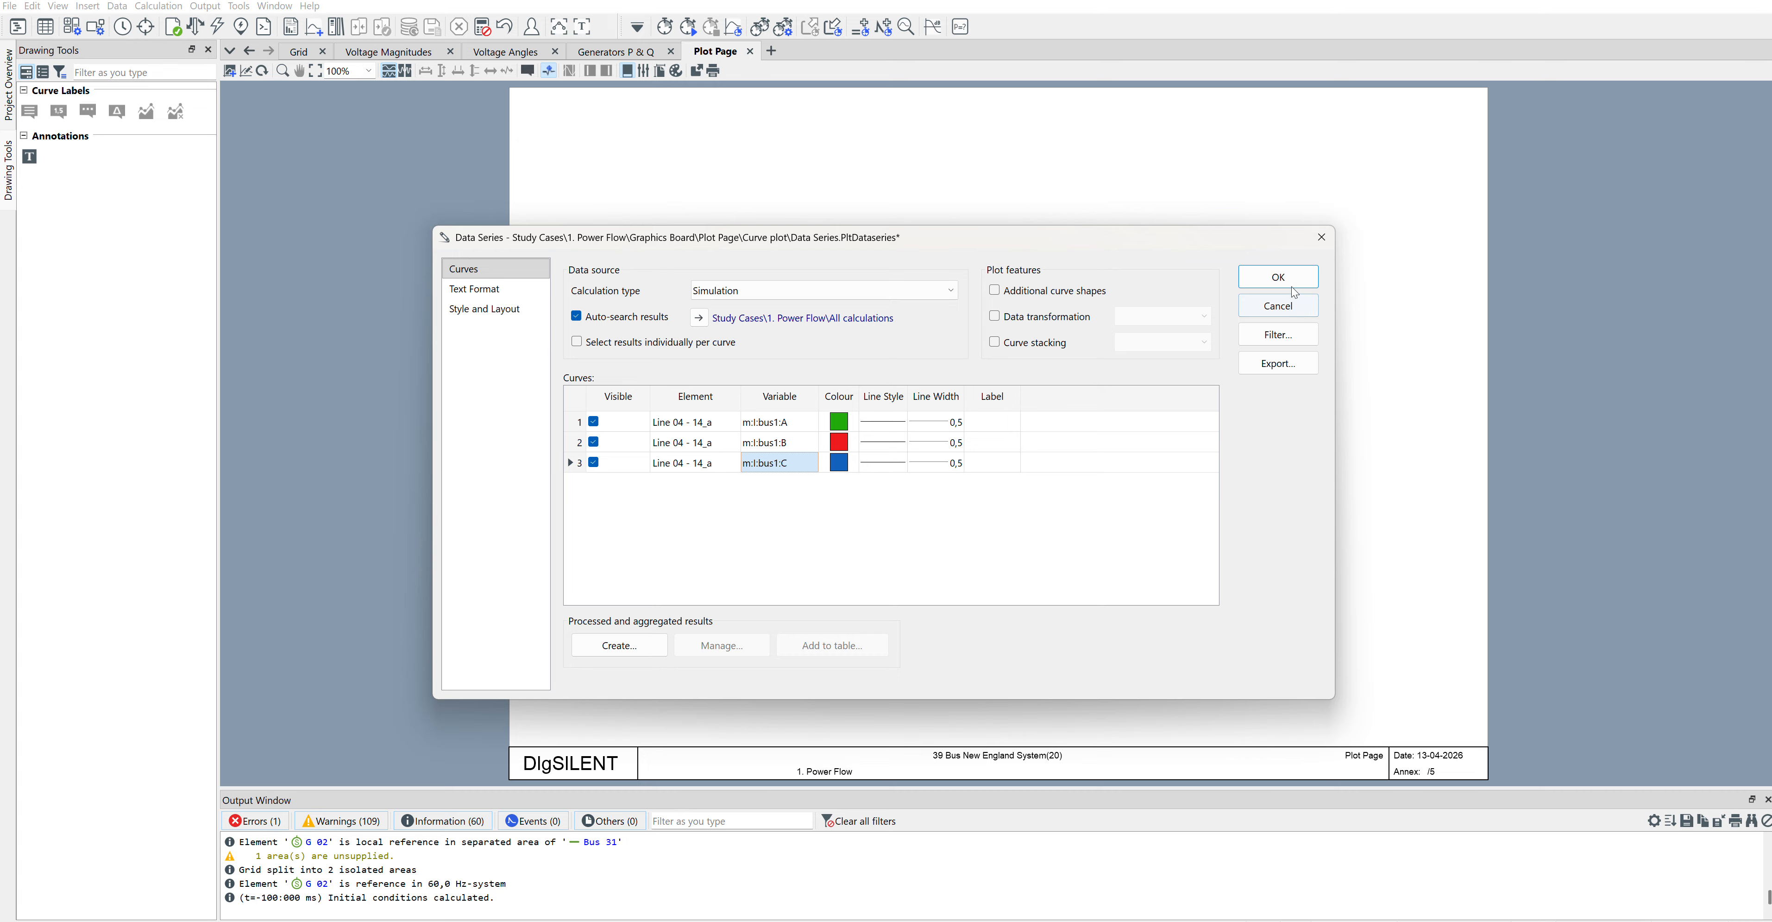
{"action": "left_click", "coordinate": [1277, 276]}
Step: Run the simulation with an absolute stop time of 0.5 s
{"action": "left_click", "coordinate": [689, 27]}
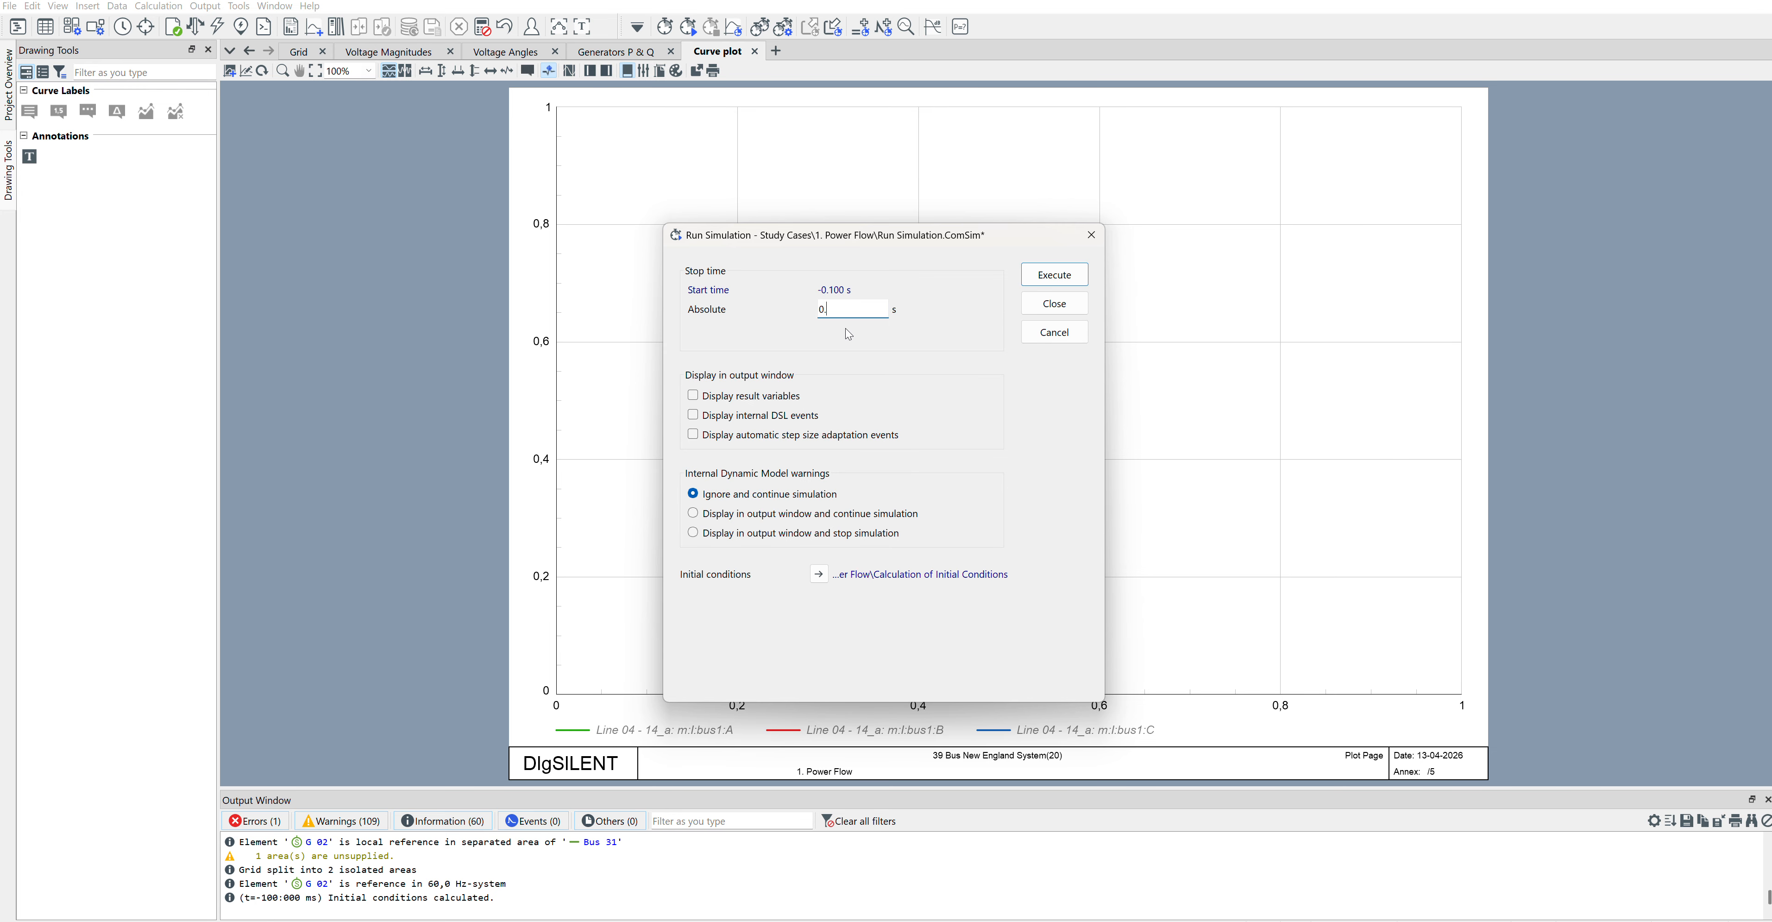
{"action": "key", "text": "Return"}
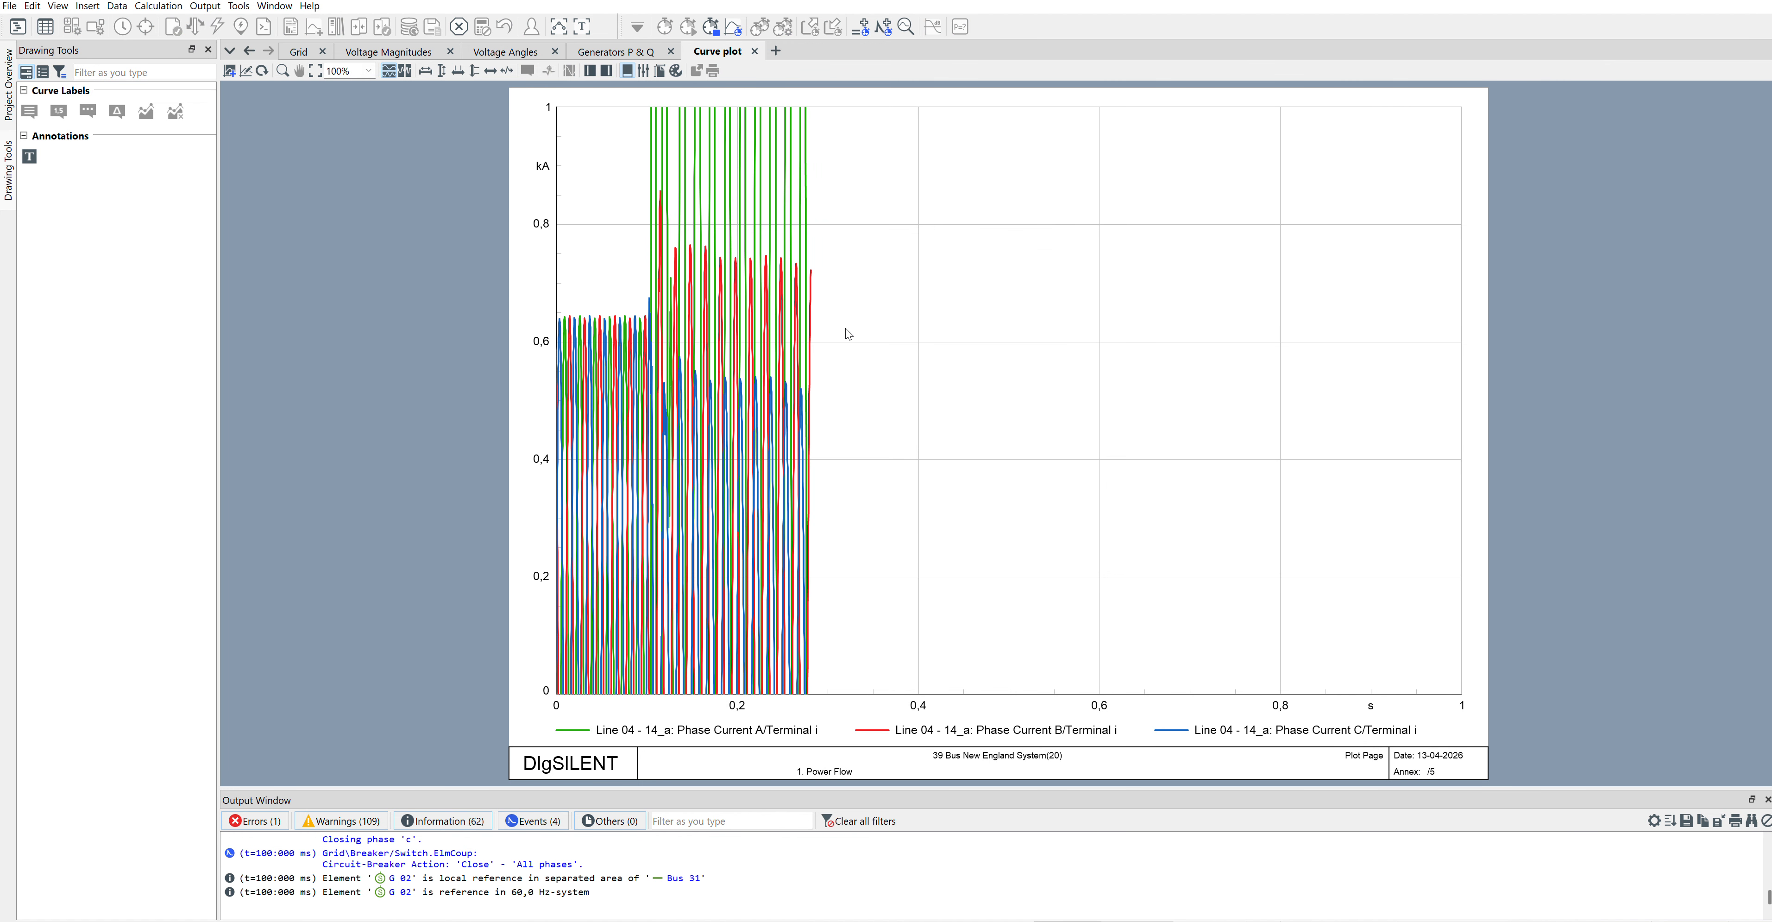
Step: Fit the curve plot's axes to the results and enlarge the time range from about 0.087 to 0.141 s
{"action": "left_click", "coordinate": [458, 70]}
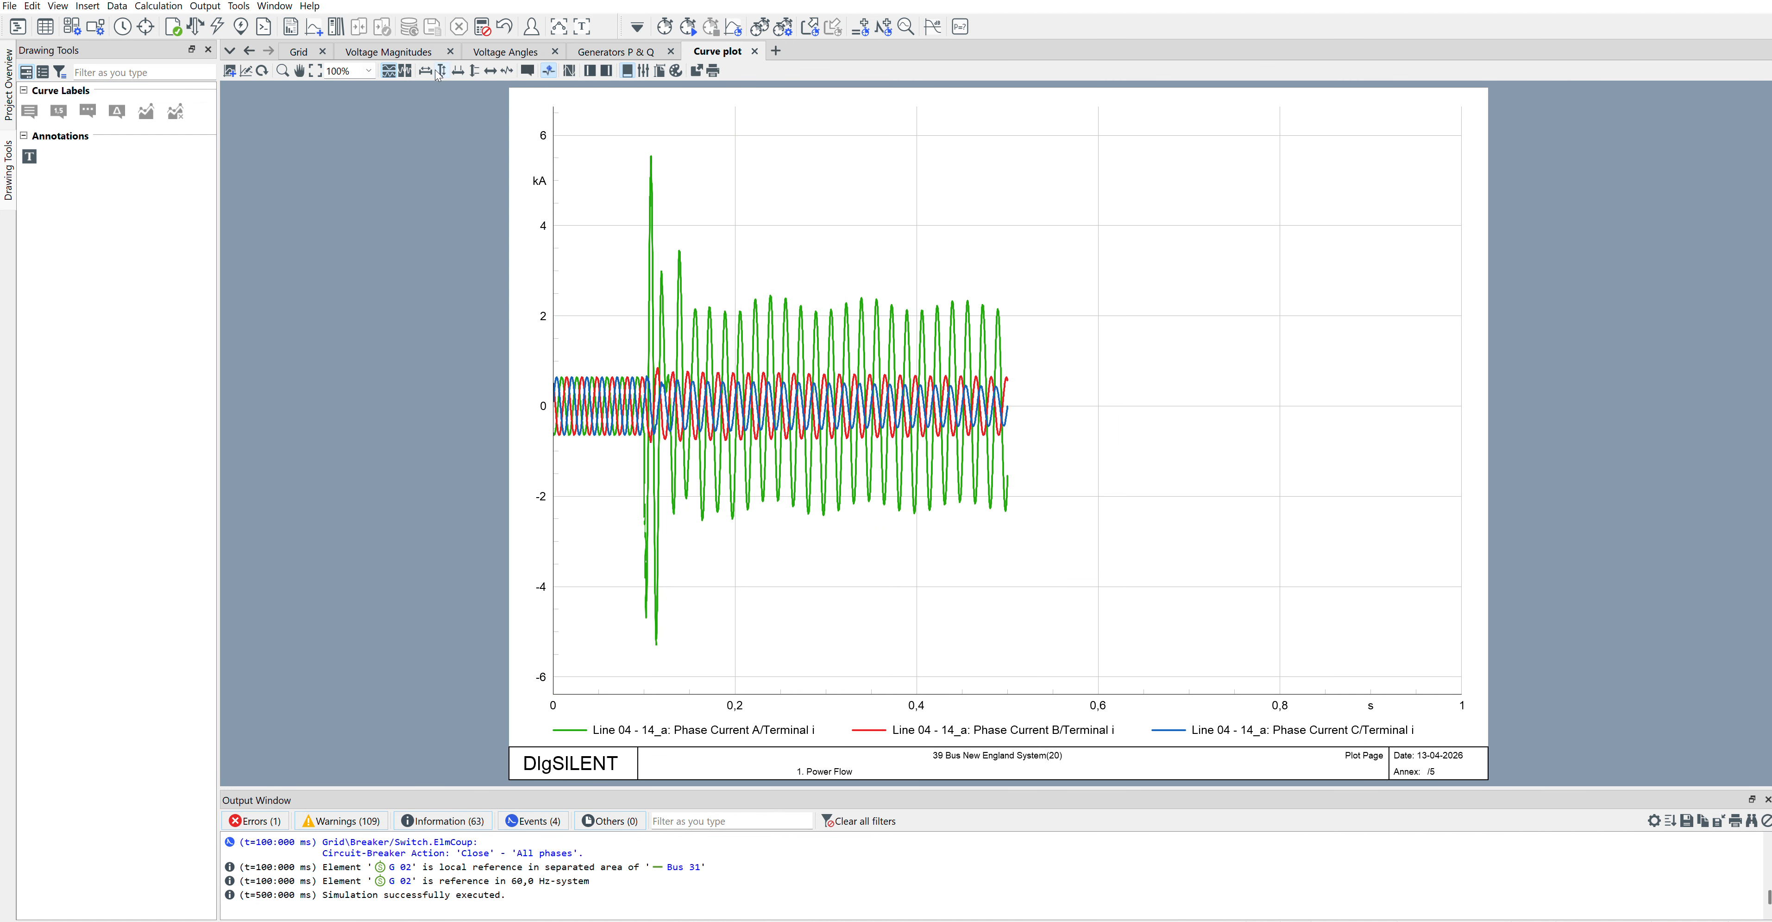
{"action": "left_click", "coordinate": [441, 70]}
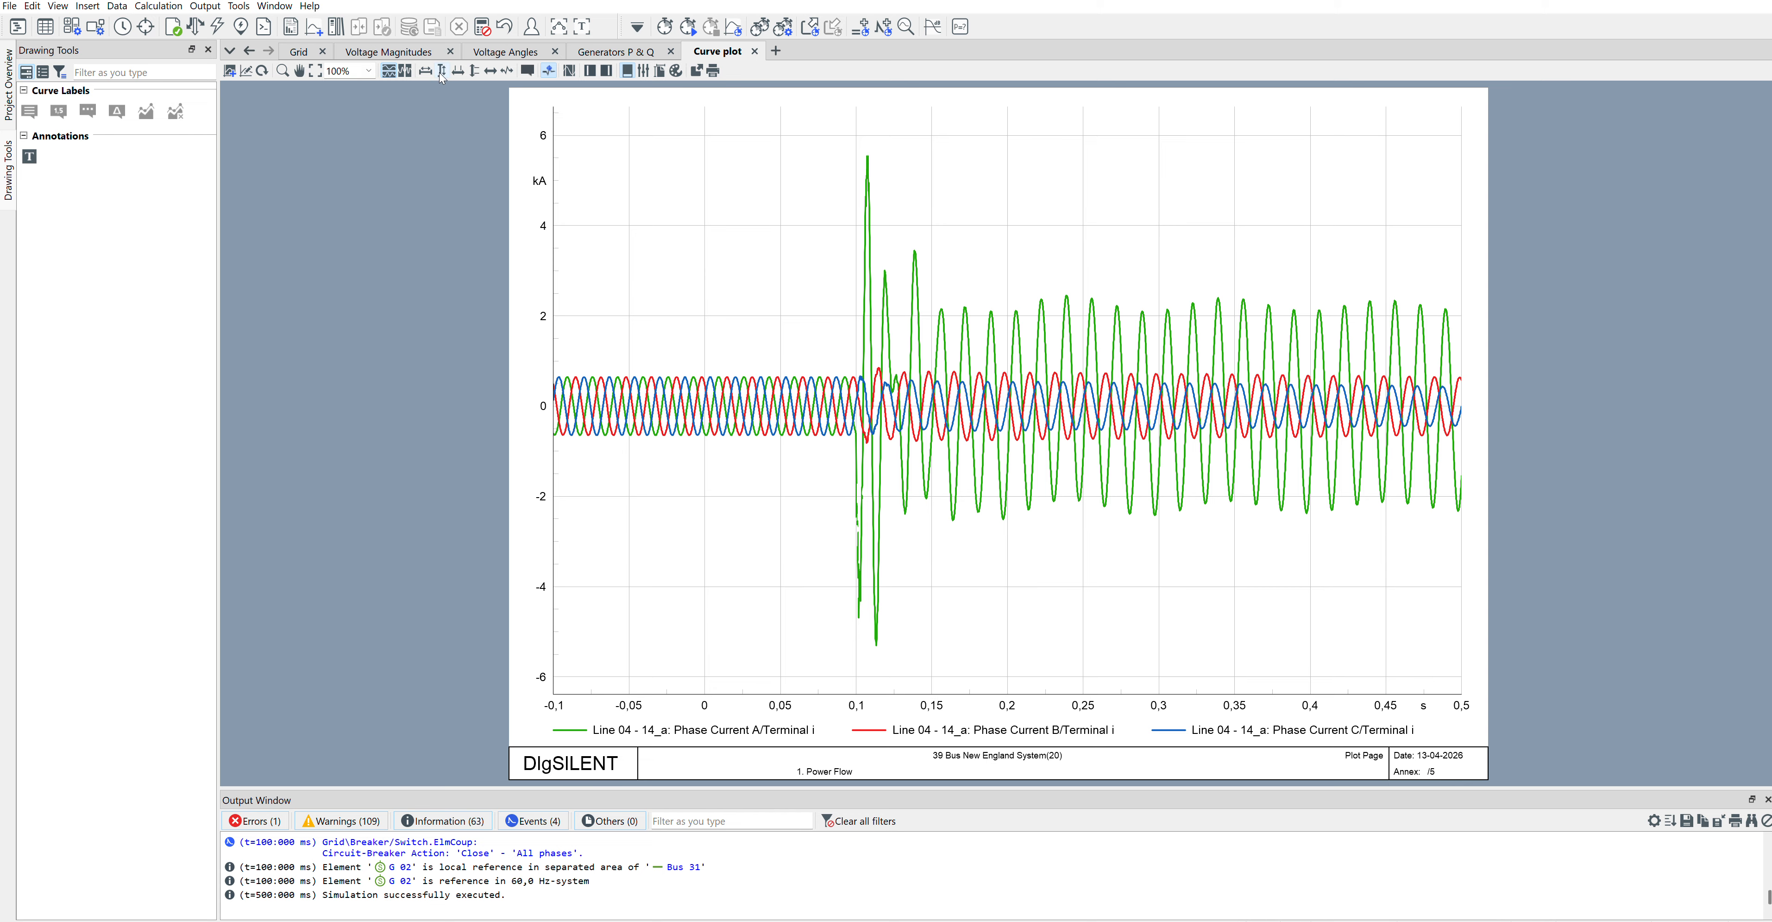
{"action": "left_click_drag", "start_coordinate": [835, 445], "coordinate": [918, 444]}
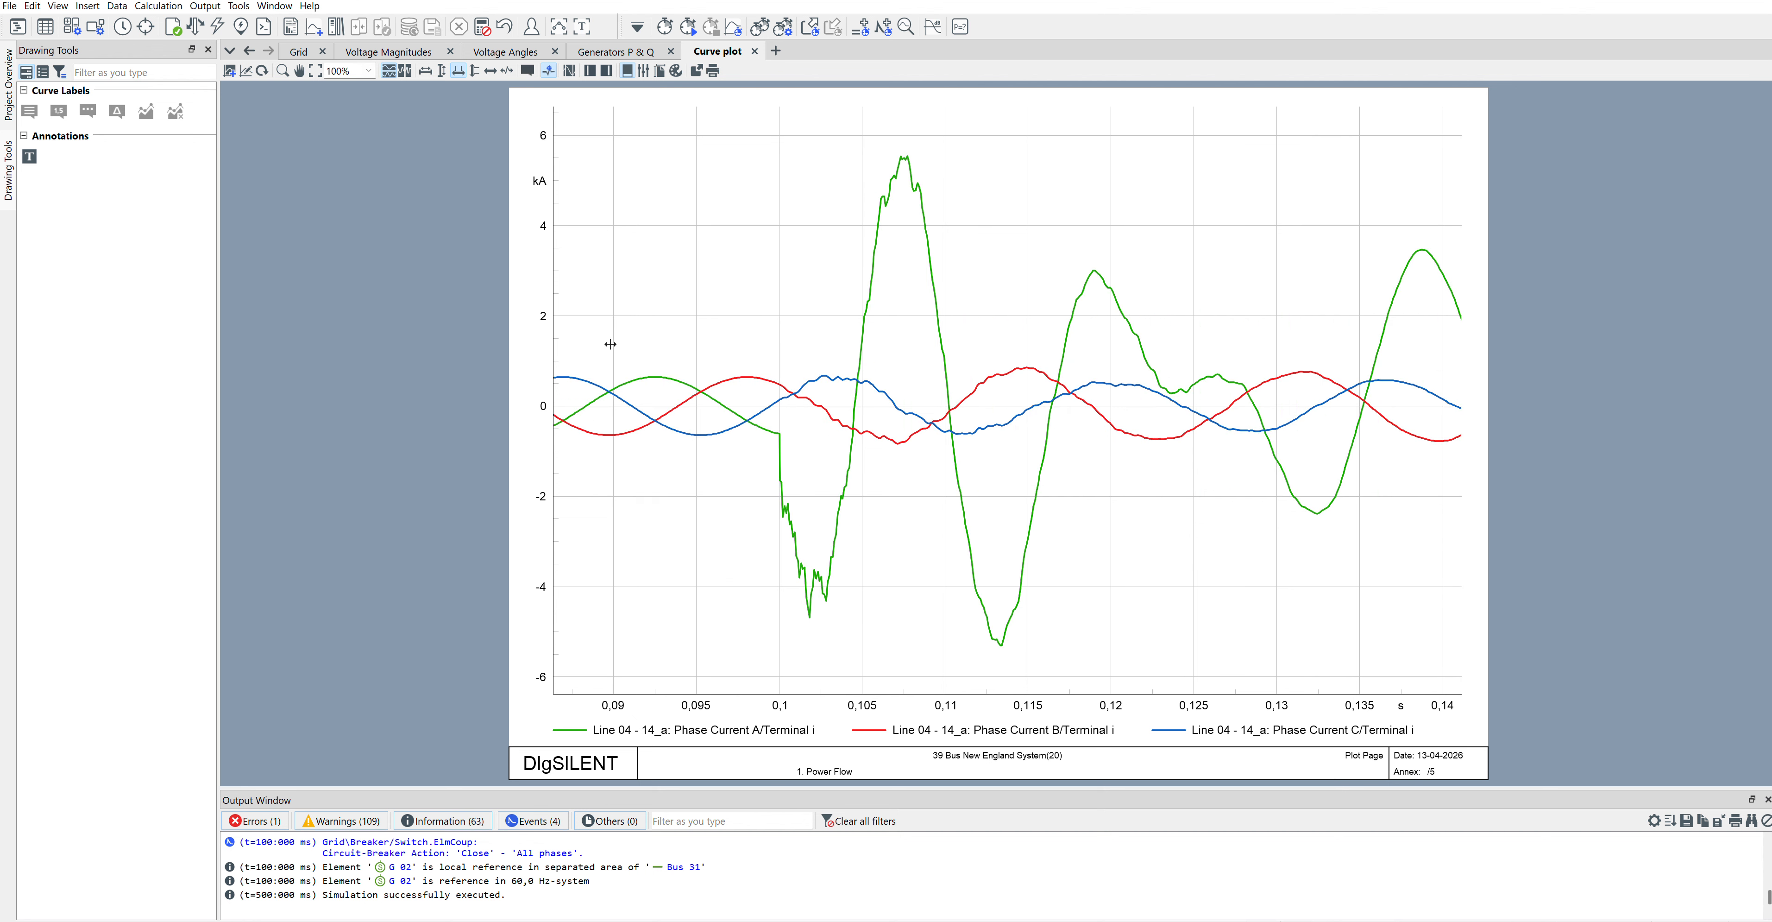
{"action": "left_click", "coordinate": [442, 71]}
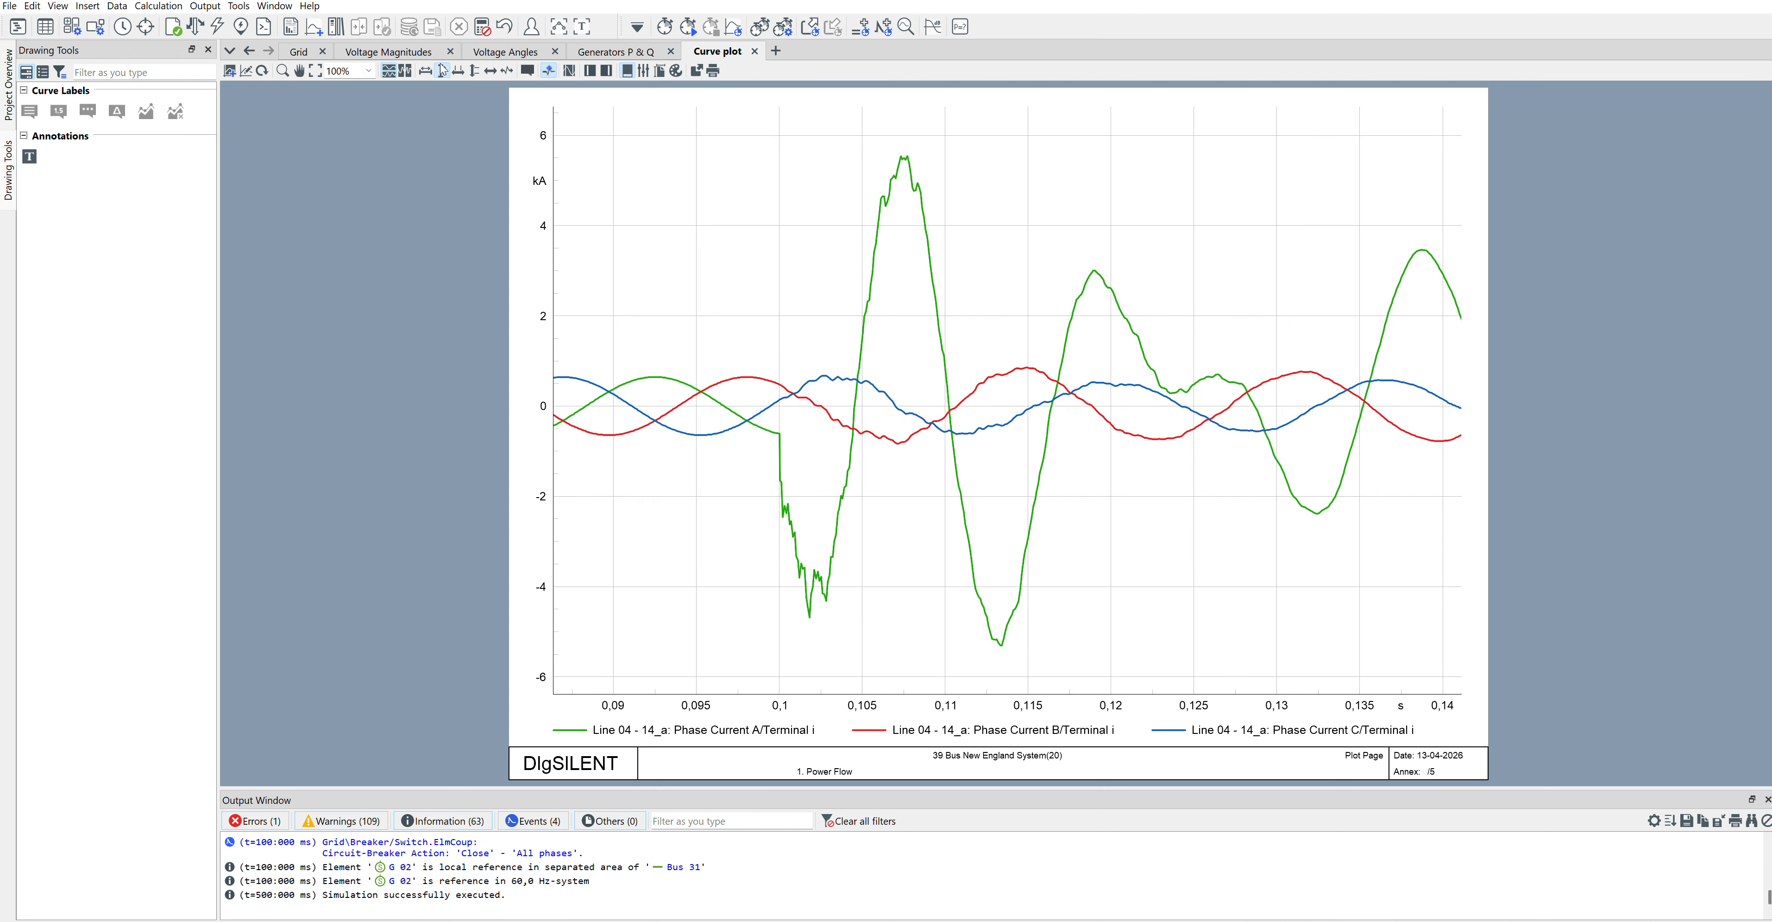